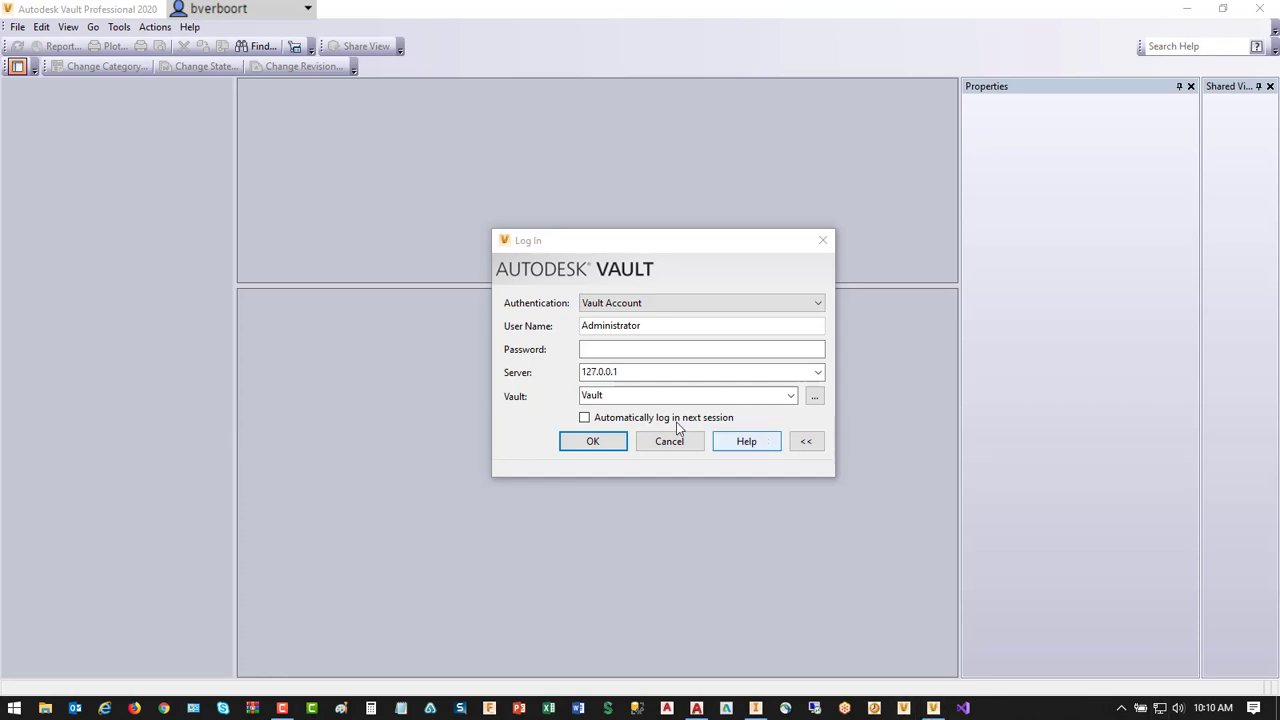
# - Log in to the local Vault, expand the Vault node and open Administration > Global Settings
pyautogui.click(614, 443)
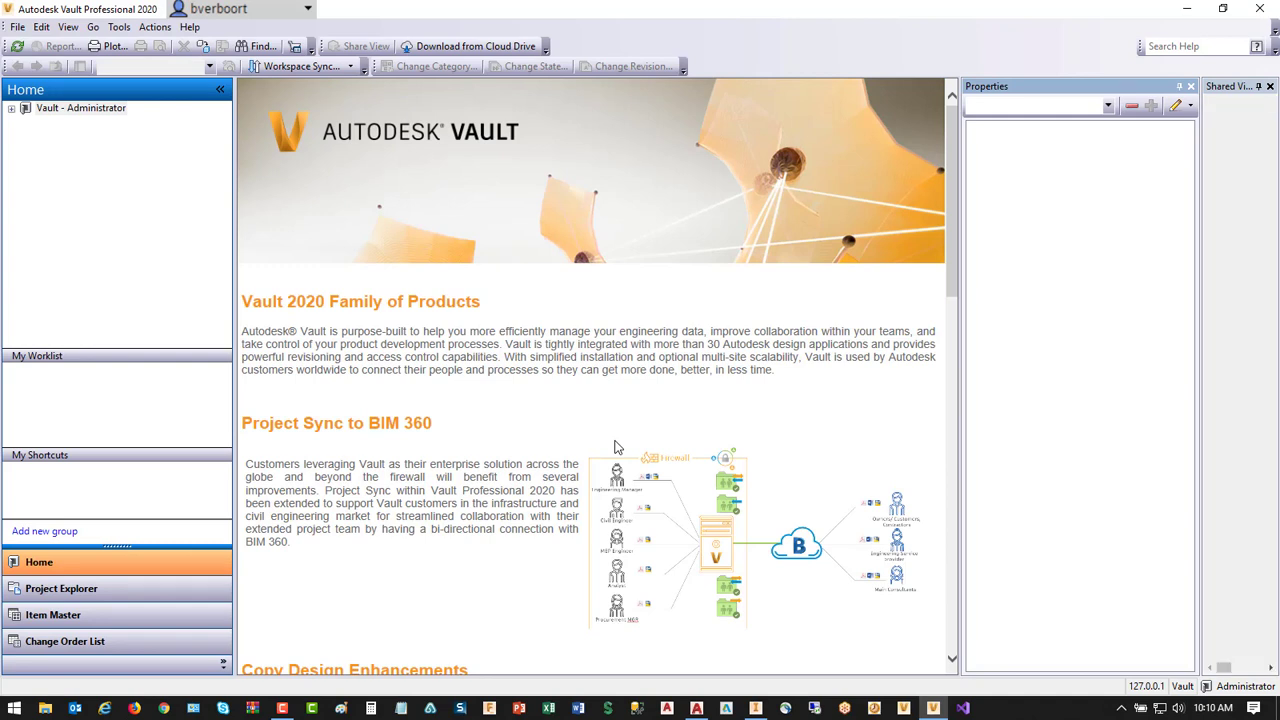
pyautogui.click(12, 109)
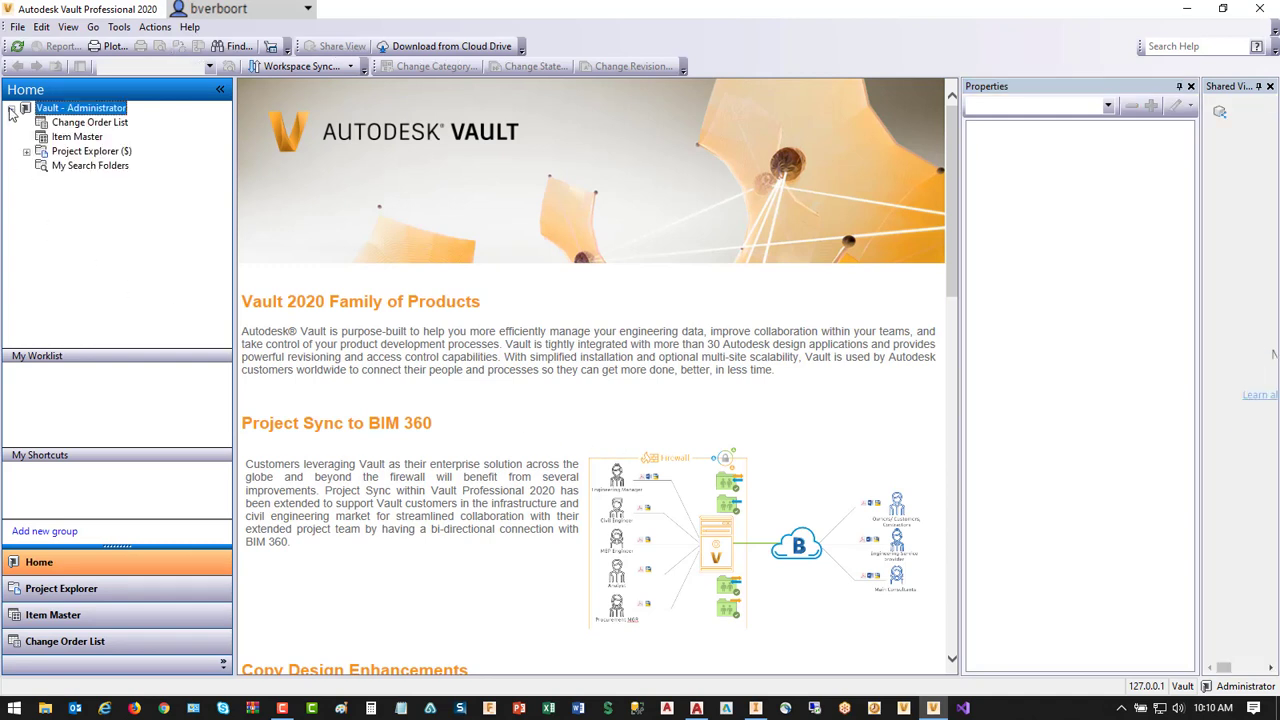
pyautogui.click(120, 27)
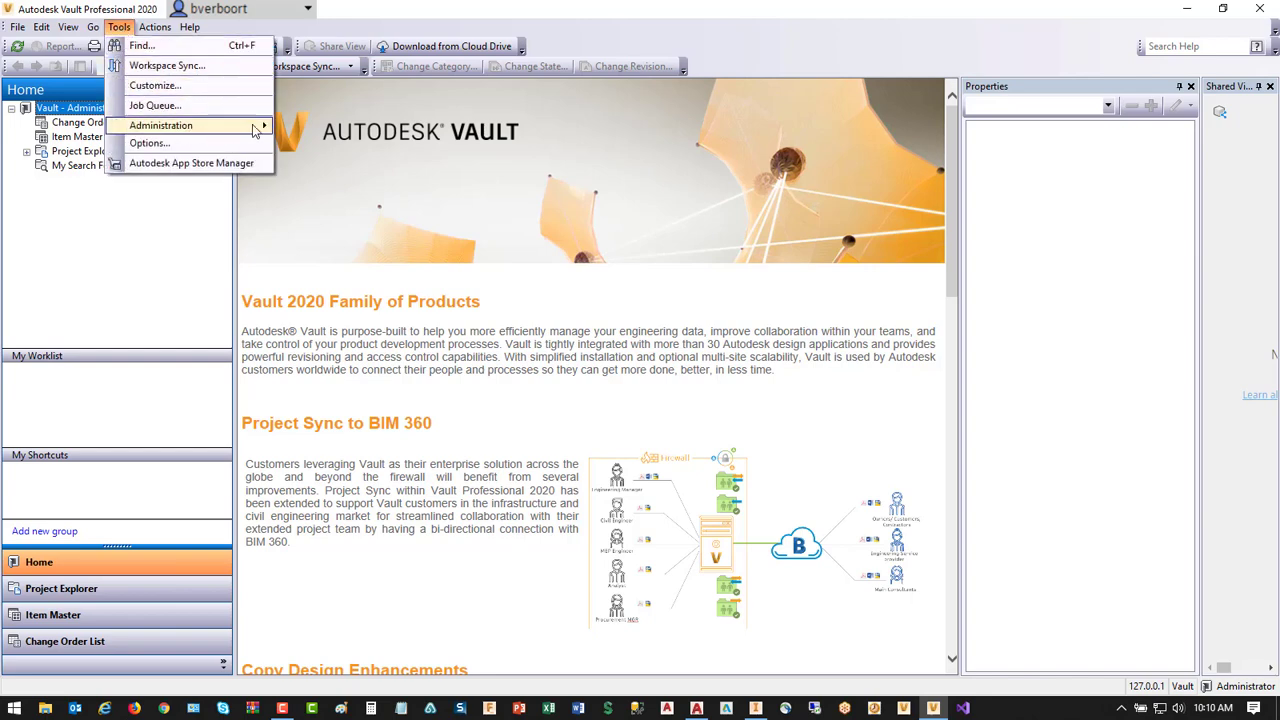
pyautogui.moveTo(255, 126)
pyautogui.click(337, 147)
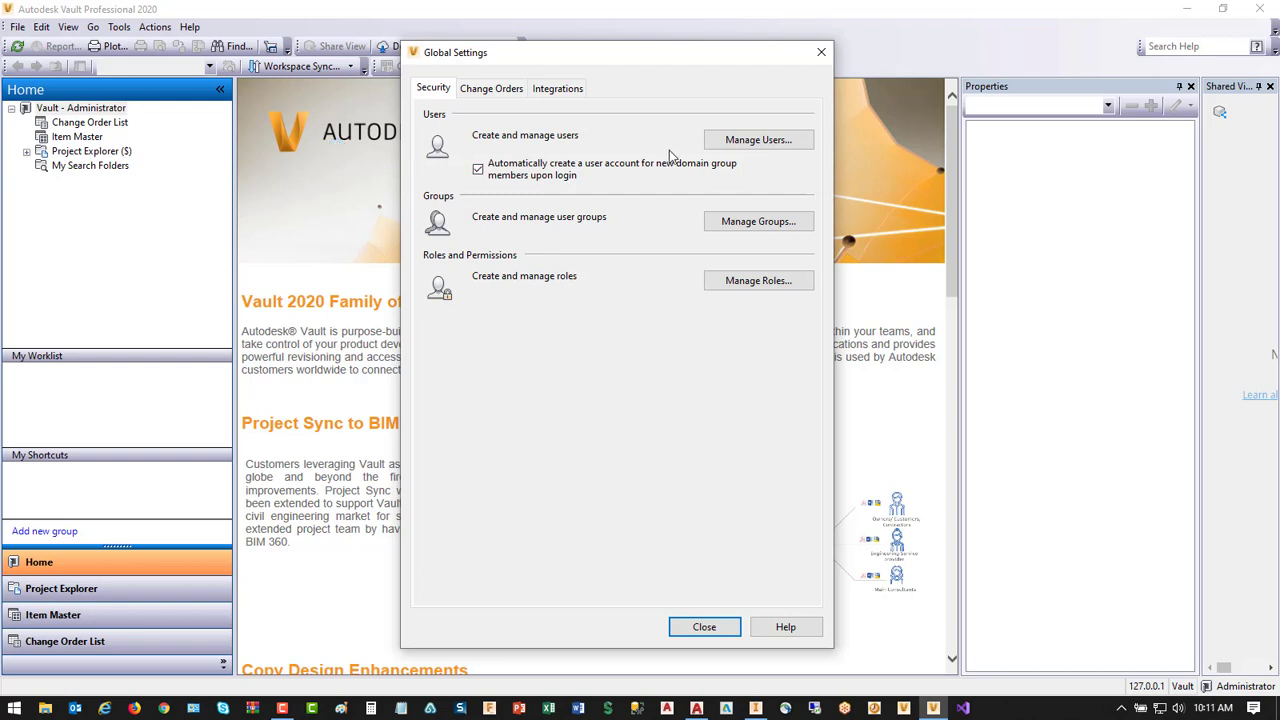
# - Create a new user account with the engineer's user name, then close User Management
pyautogui.click(734, 142)
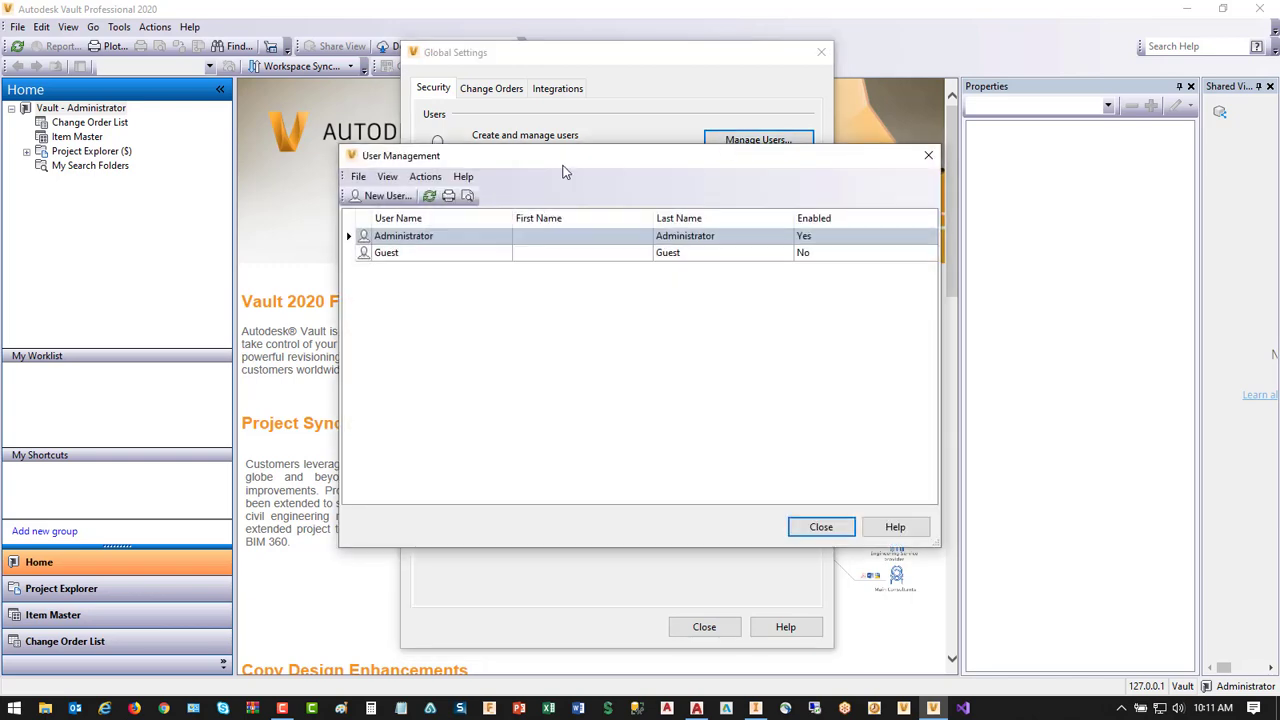
pyautogui.click(387, 196)
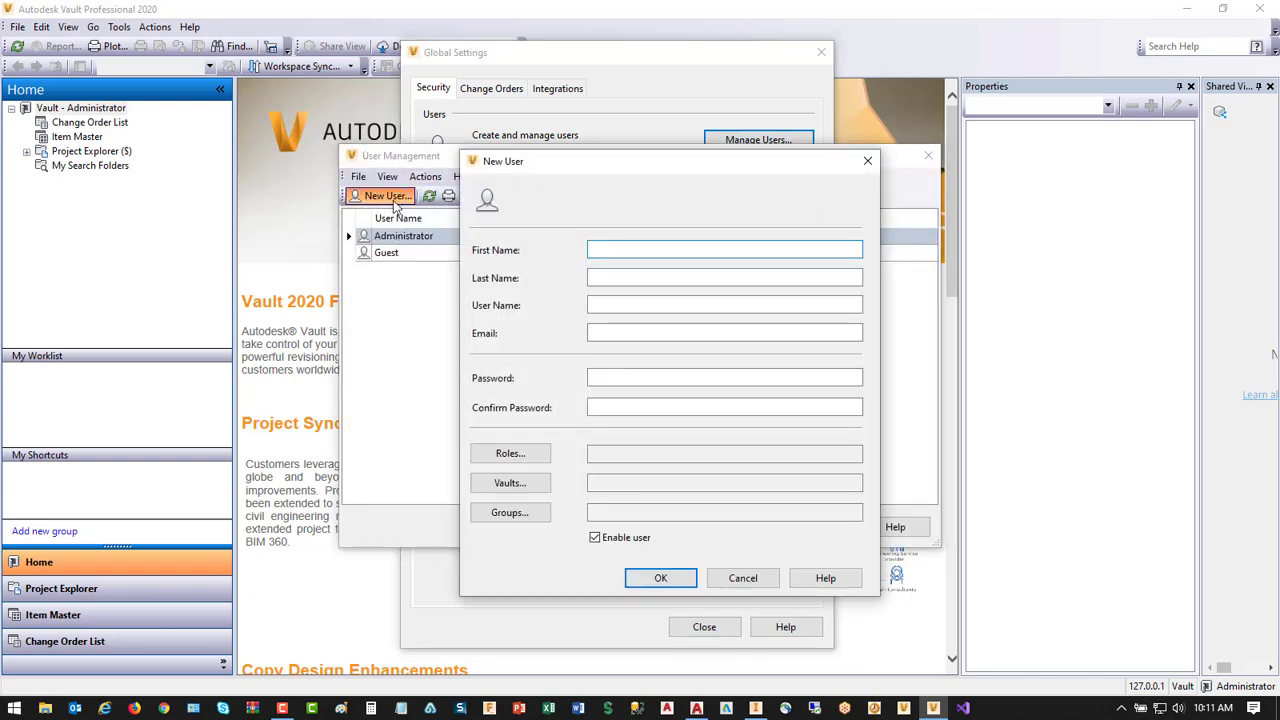
pyautogui.click(614, 305)
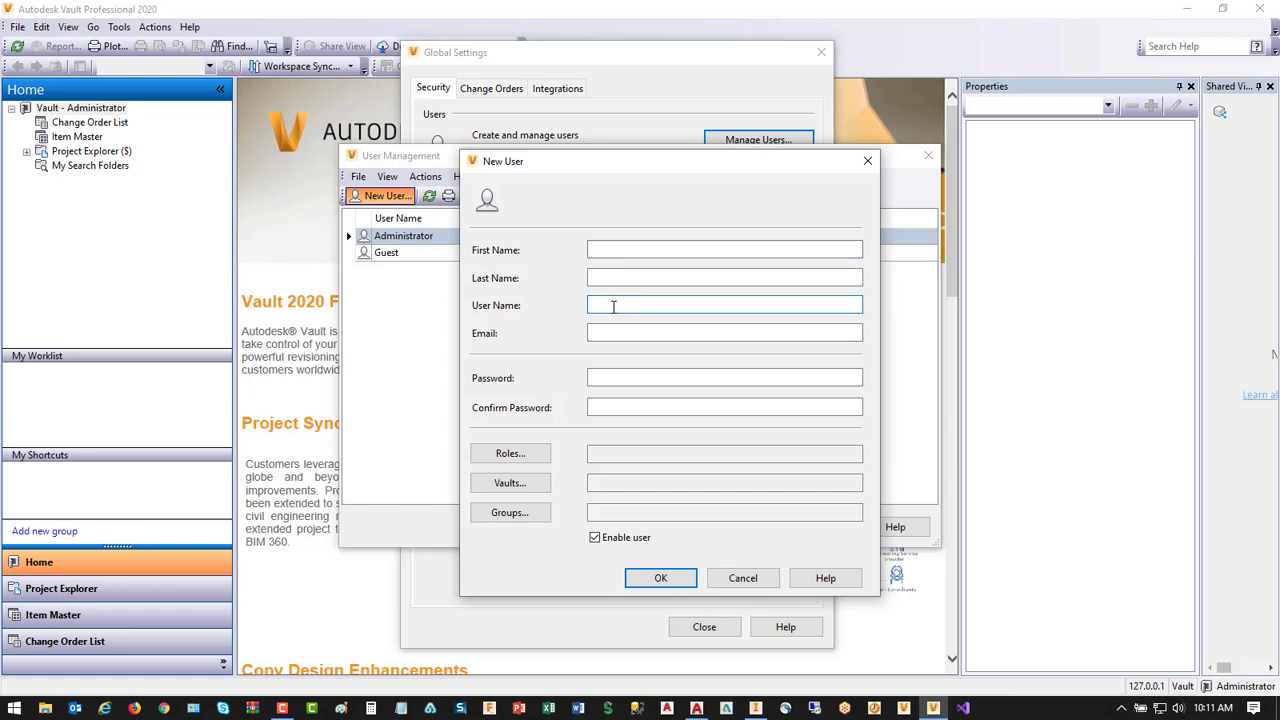
pyautogui.write('ed engineer')
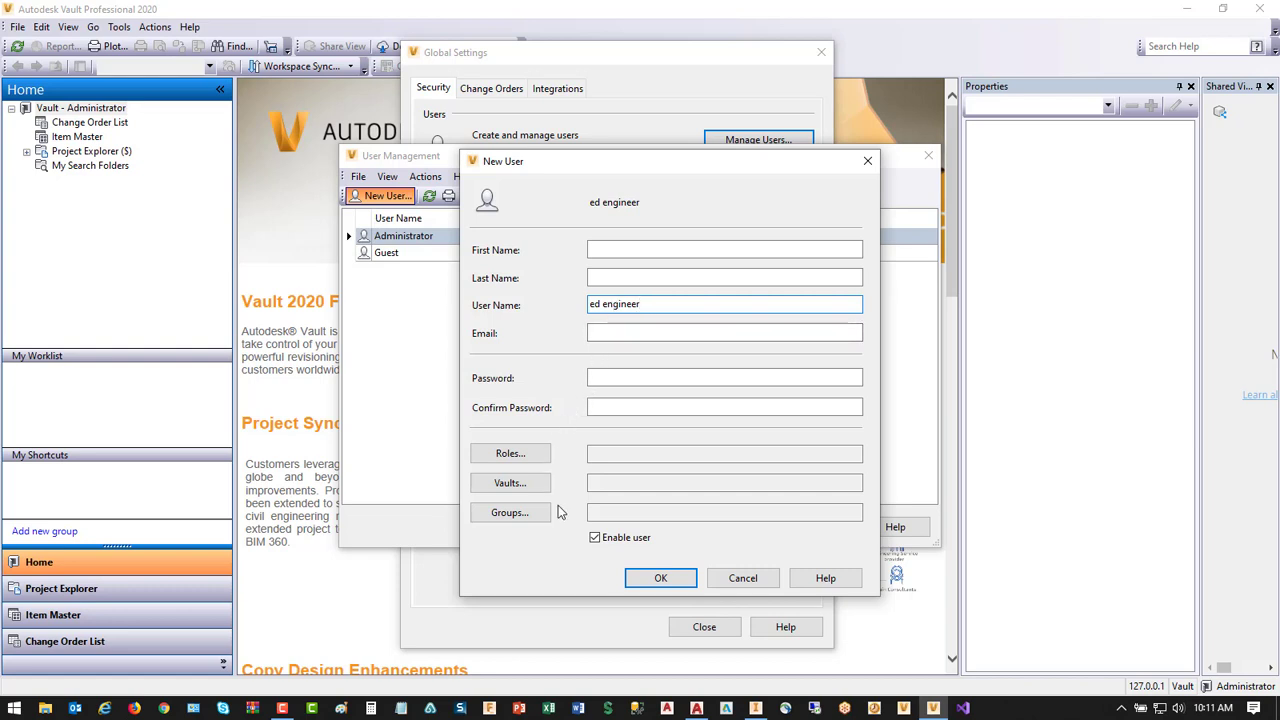
pyautogui.click(658, 578)
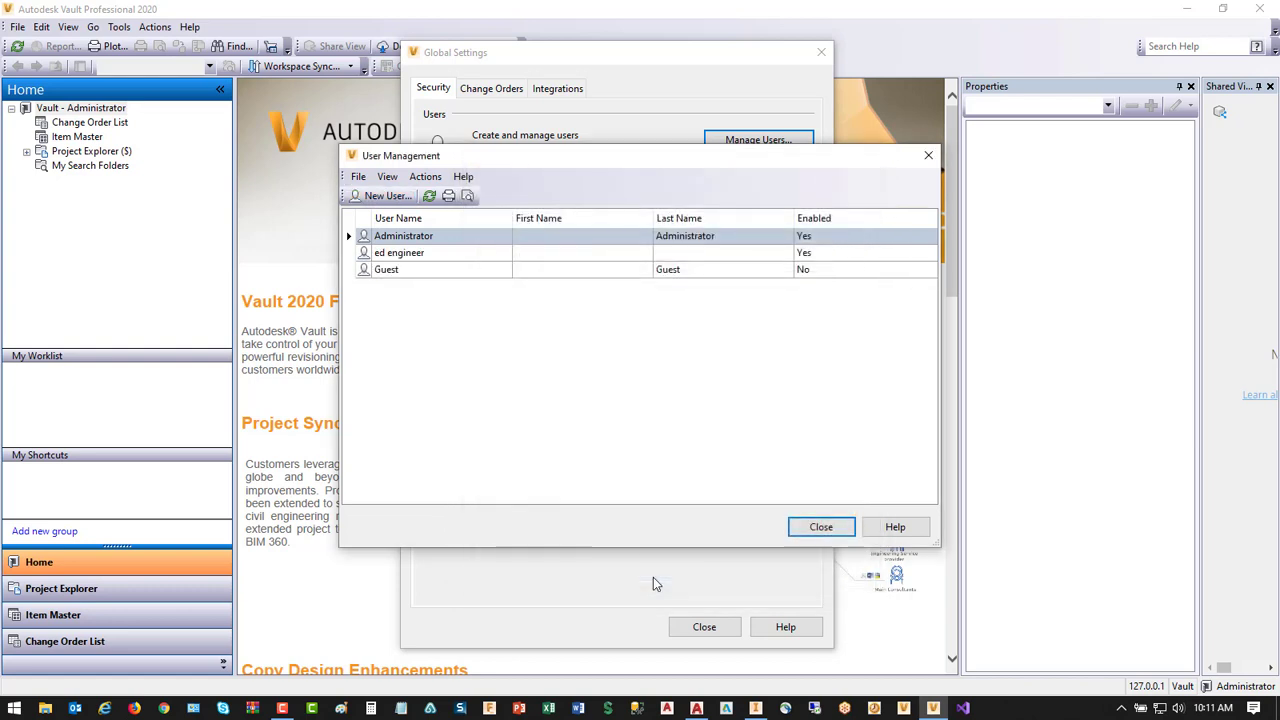
pyautogui.click(818, 528)
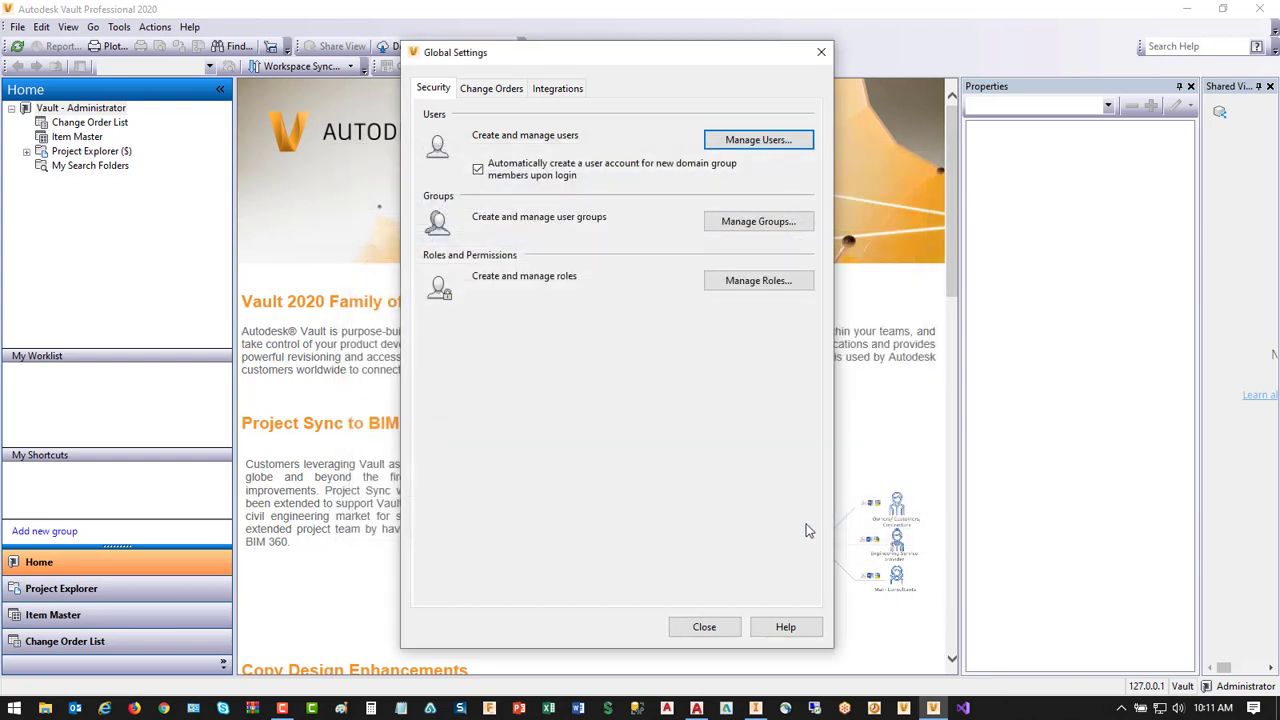
# - Start a new group named Engineering with Document Editor and Document Manager (Level 2) roles
pyautogui.click(757, 223)
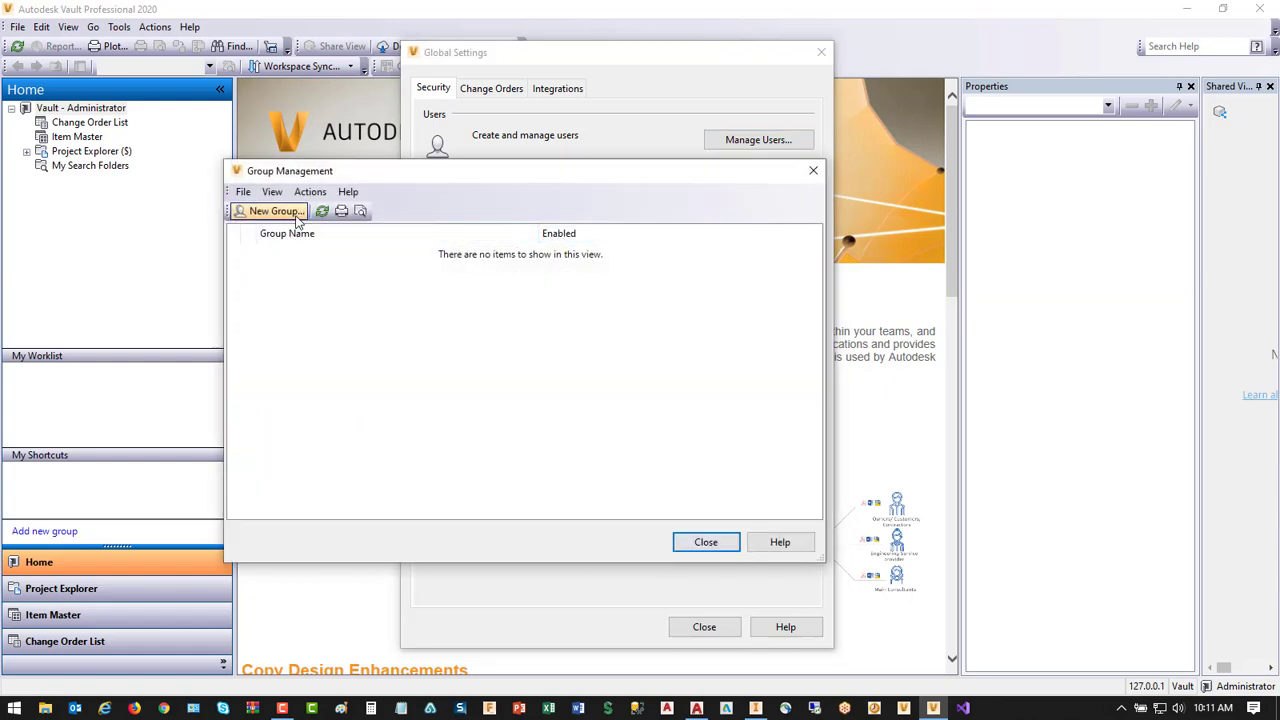
pyautogui.click(285, 214)
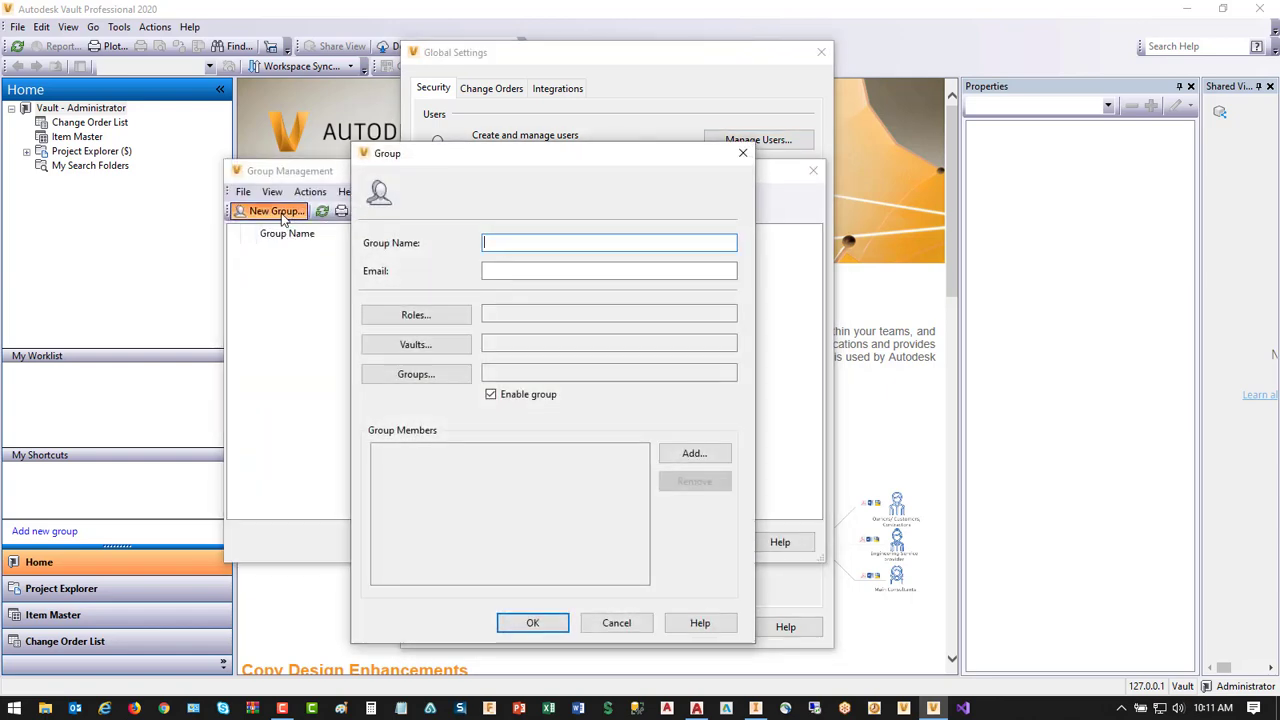
pyautogui.write('Engineering')
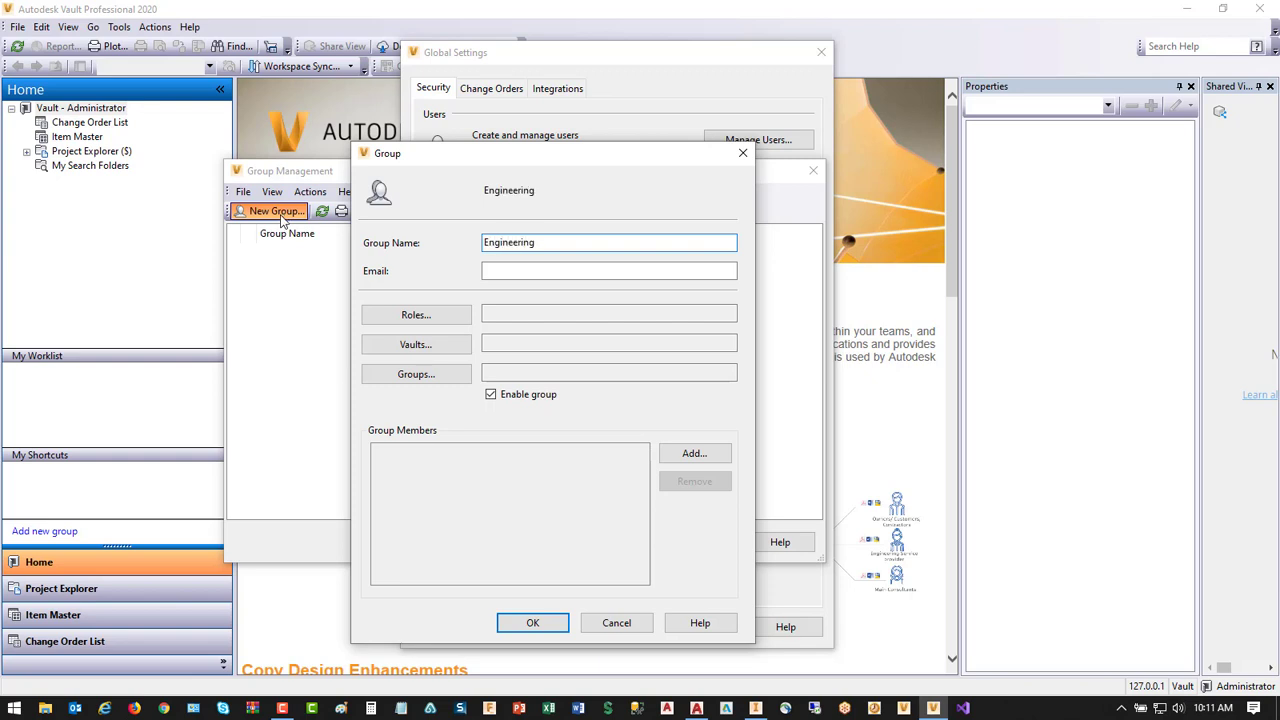
pyautogui.click(457, 319)
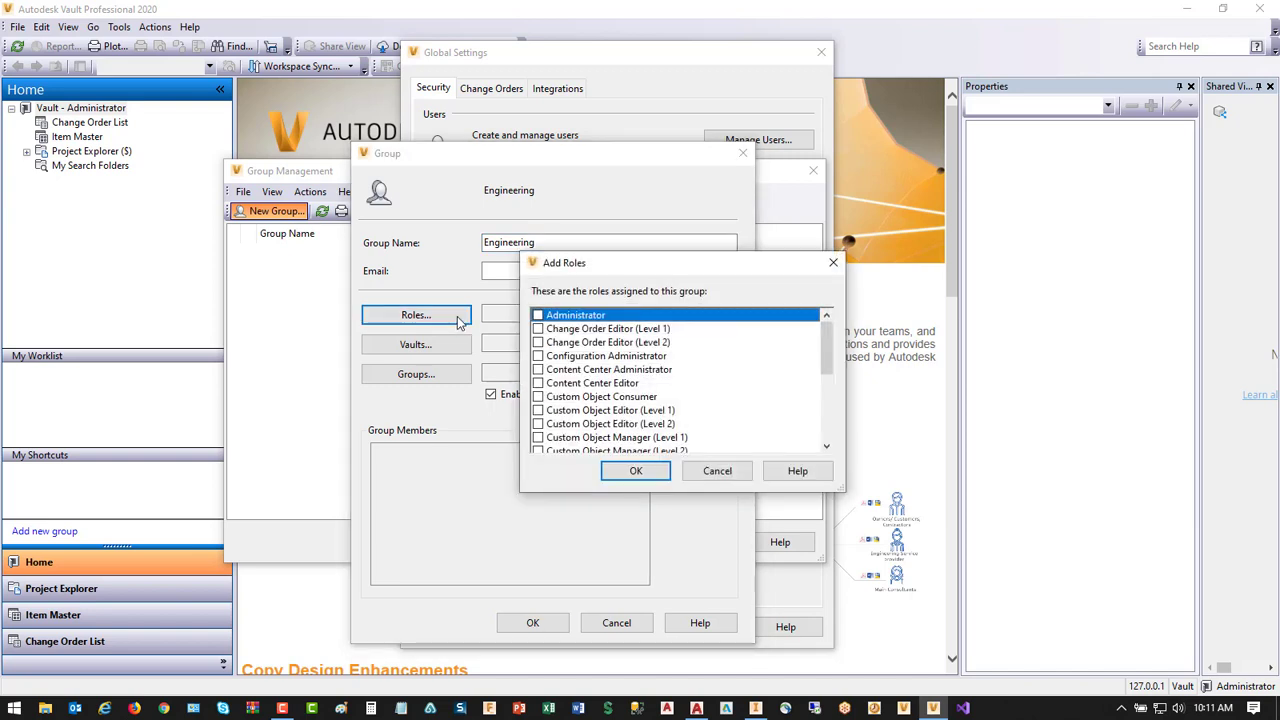
pyautogui.moveTo(828, 345); pyautogui.dragTo(824, 374)
pyautogui.click(539, 397)
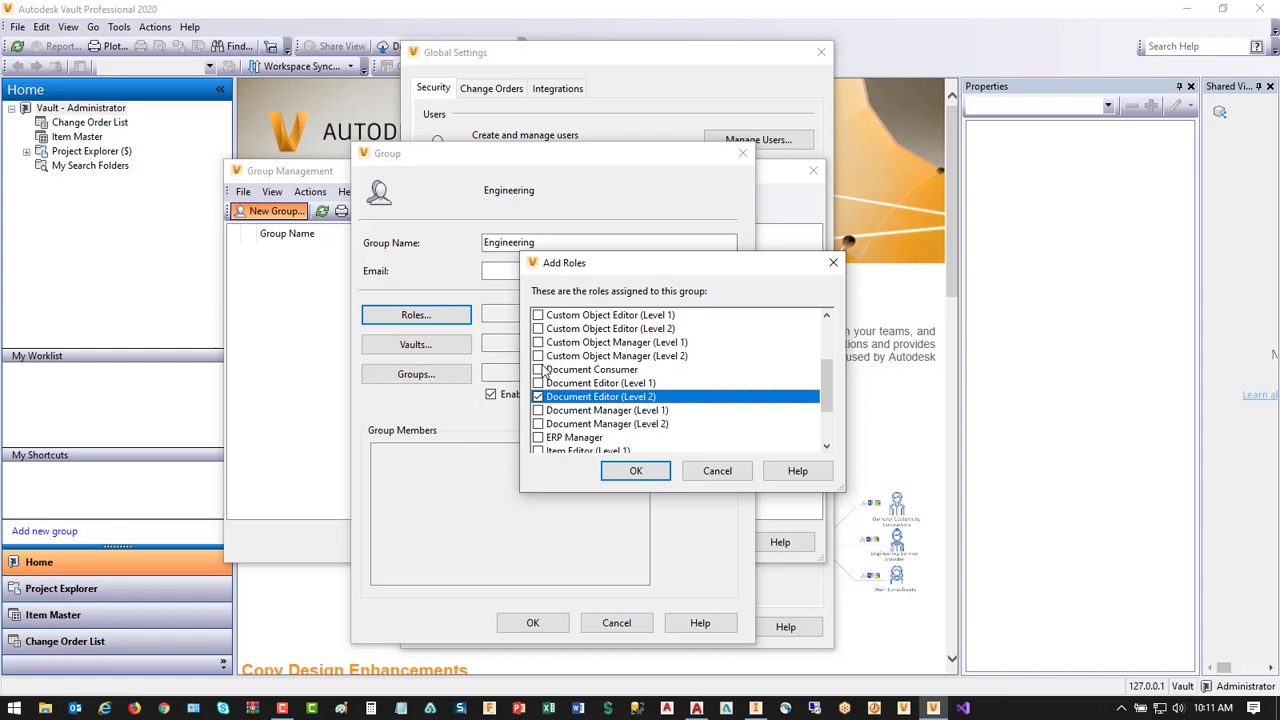
pyautogui.click(539, 424)
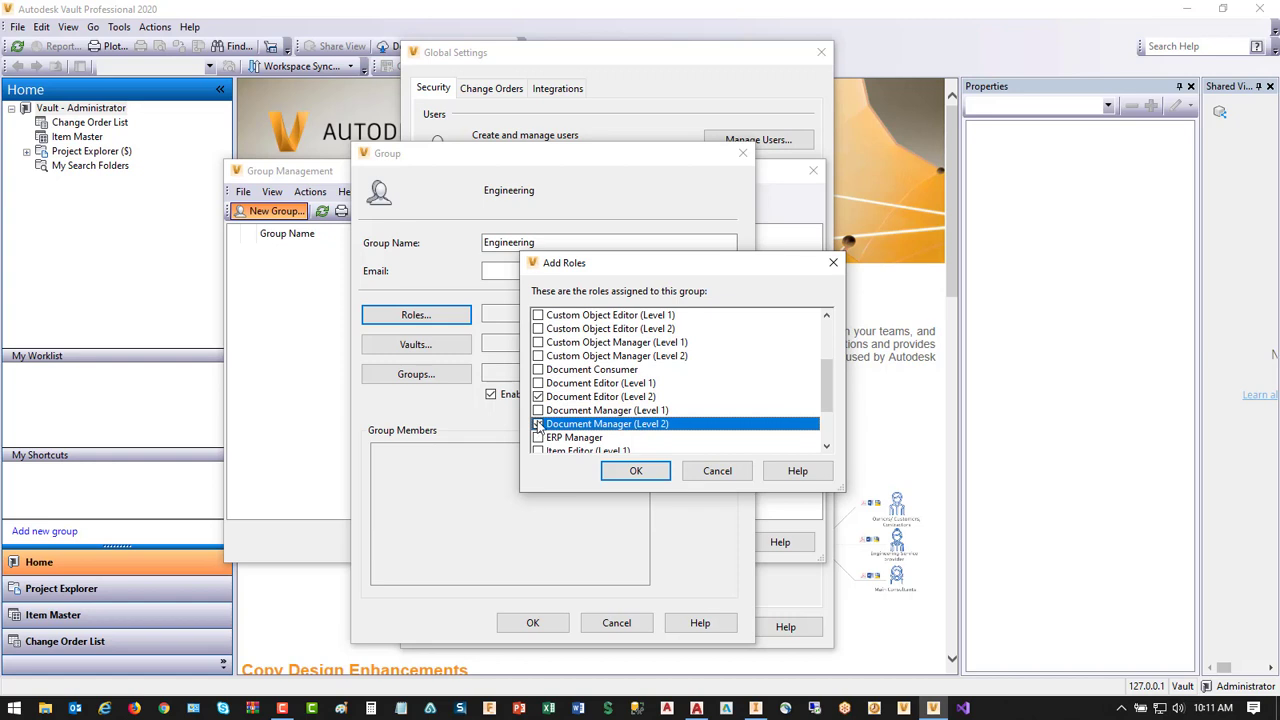
pyautogui.click(616, 472)
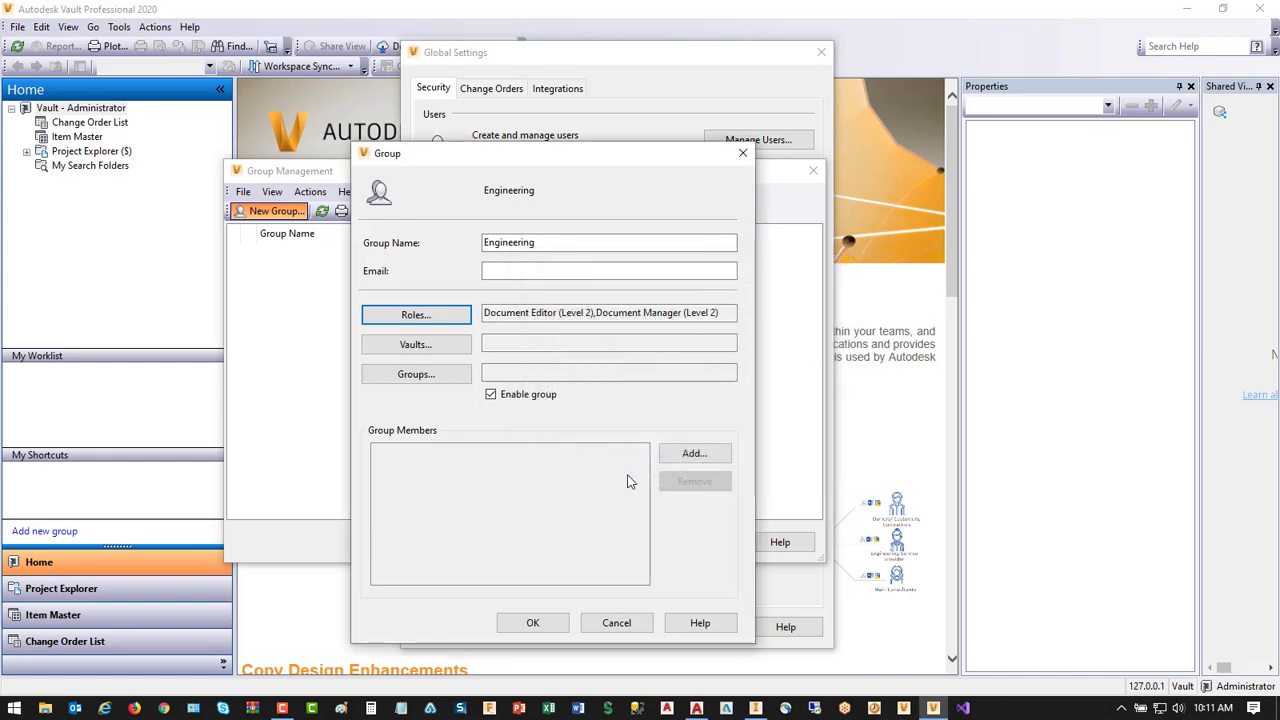
# - Add the engineer as member, grant access to Vault, and save the Engineering group
pyautogui.click(682, 454)
pyautogui.doubleClick(392, 409)
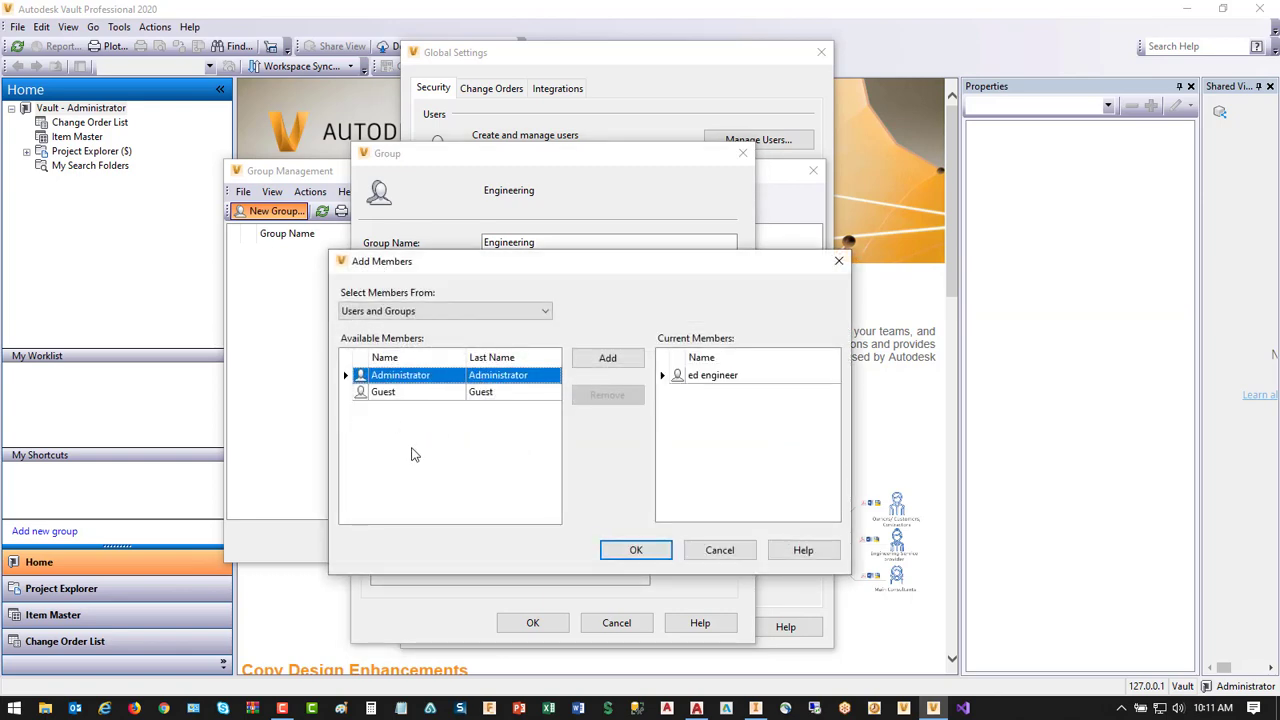
pyautogui.click(636, 551)
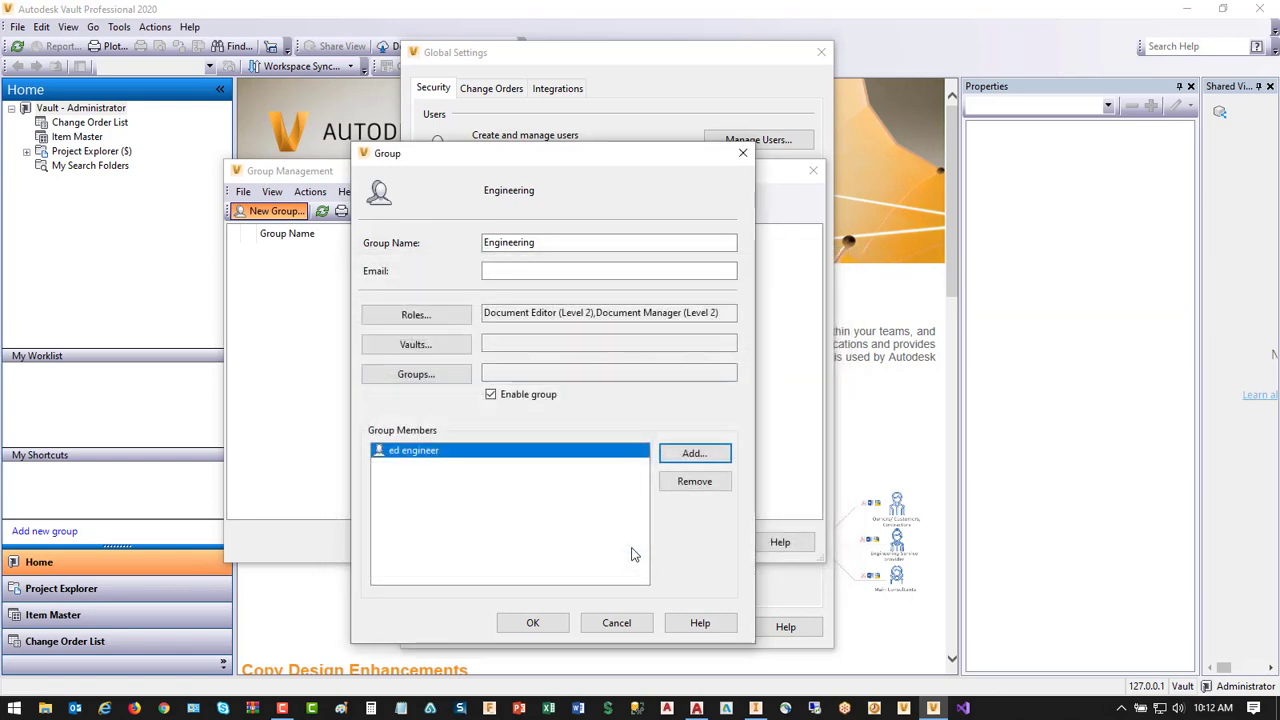
pyautogui.click(433, 346)
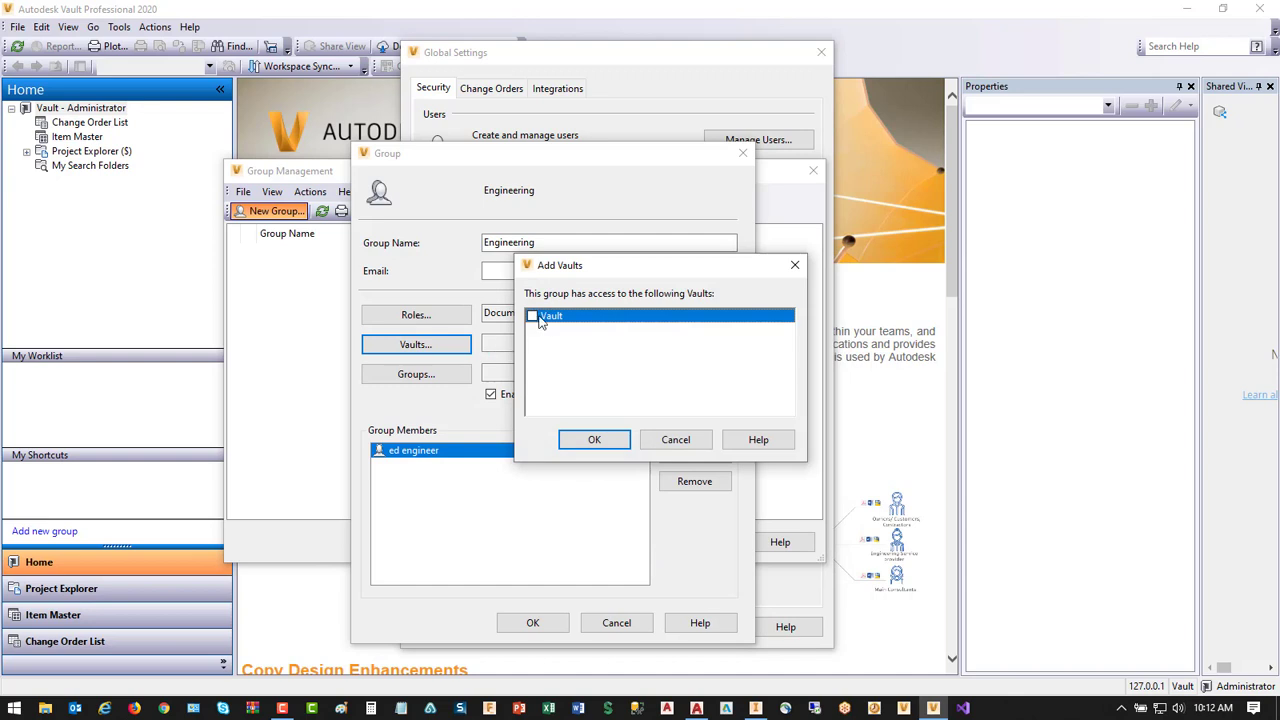
pyautogui.click(532, 316)
pyautogui.click(593, 445)
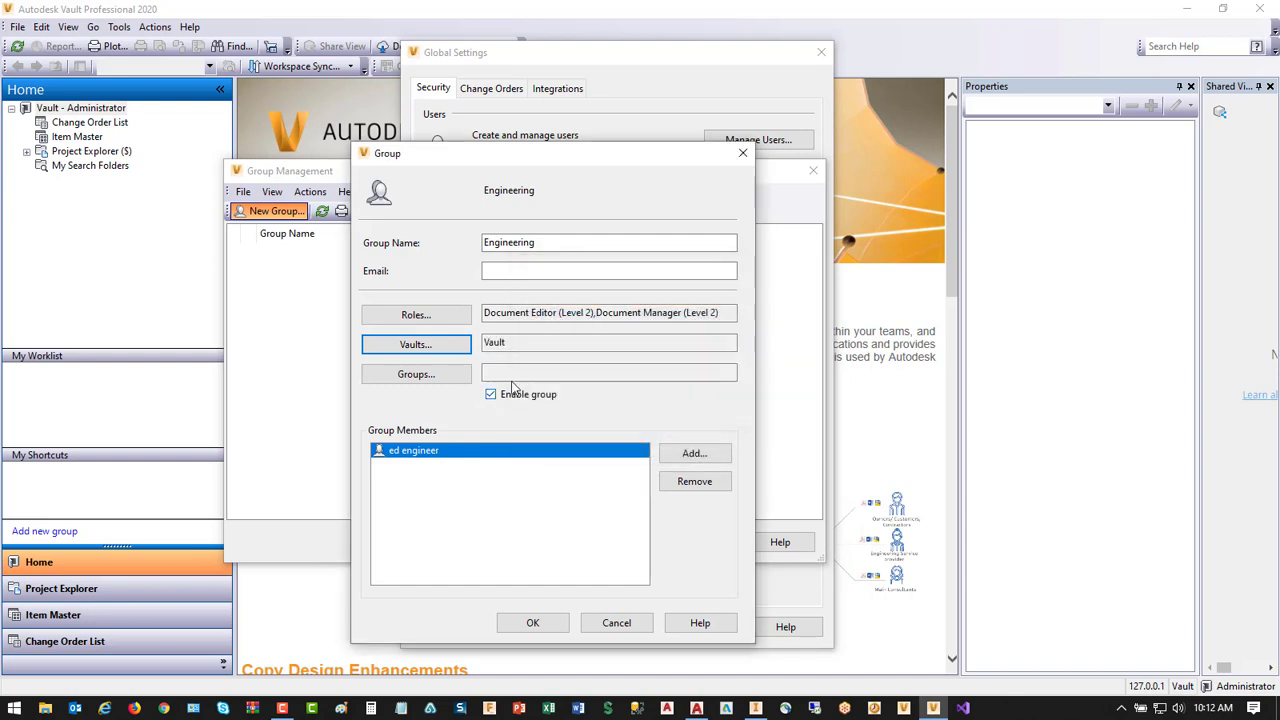
pyautogui.click(533, 623)
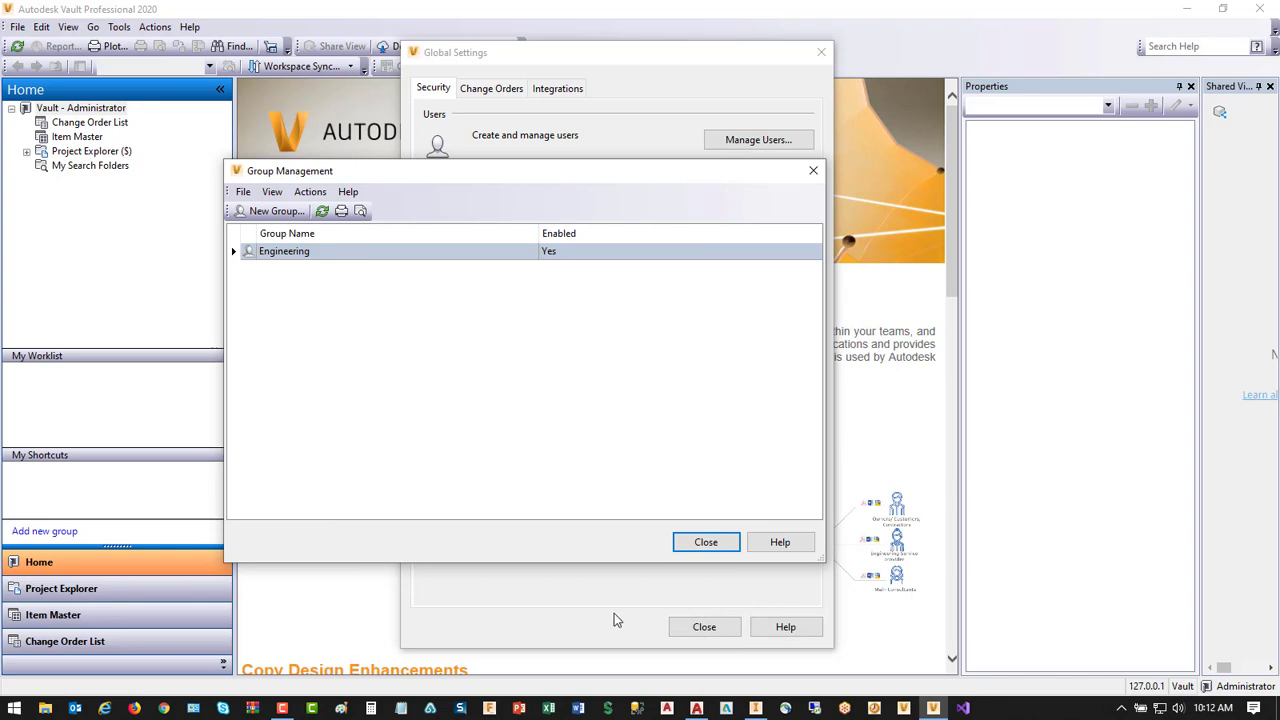
pyautogui.click(694, 546)
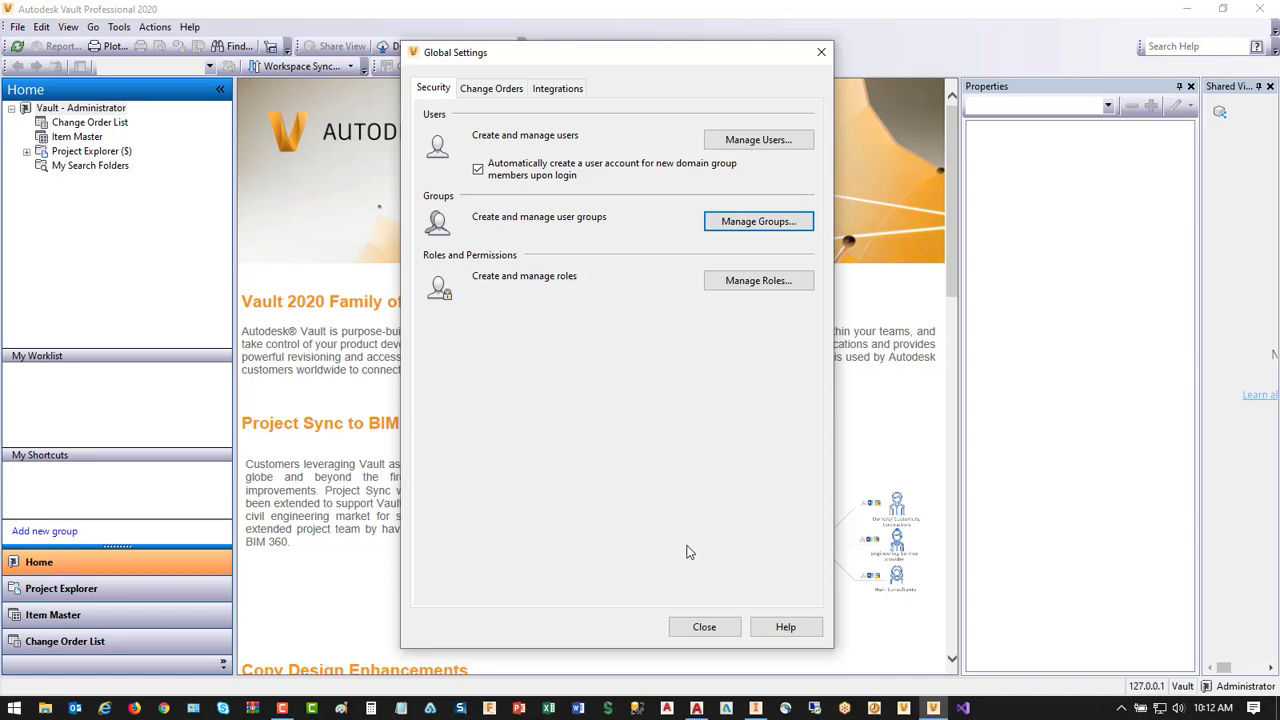
# - Close Global Settings and open Vault Settings on its Behaviors tab
pyautogui.click(700, 627)
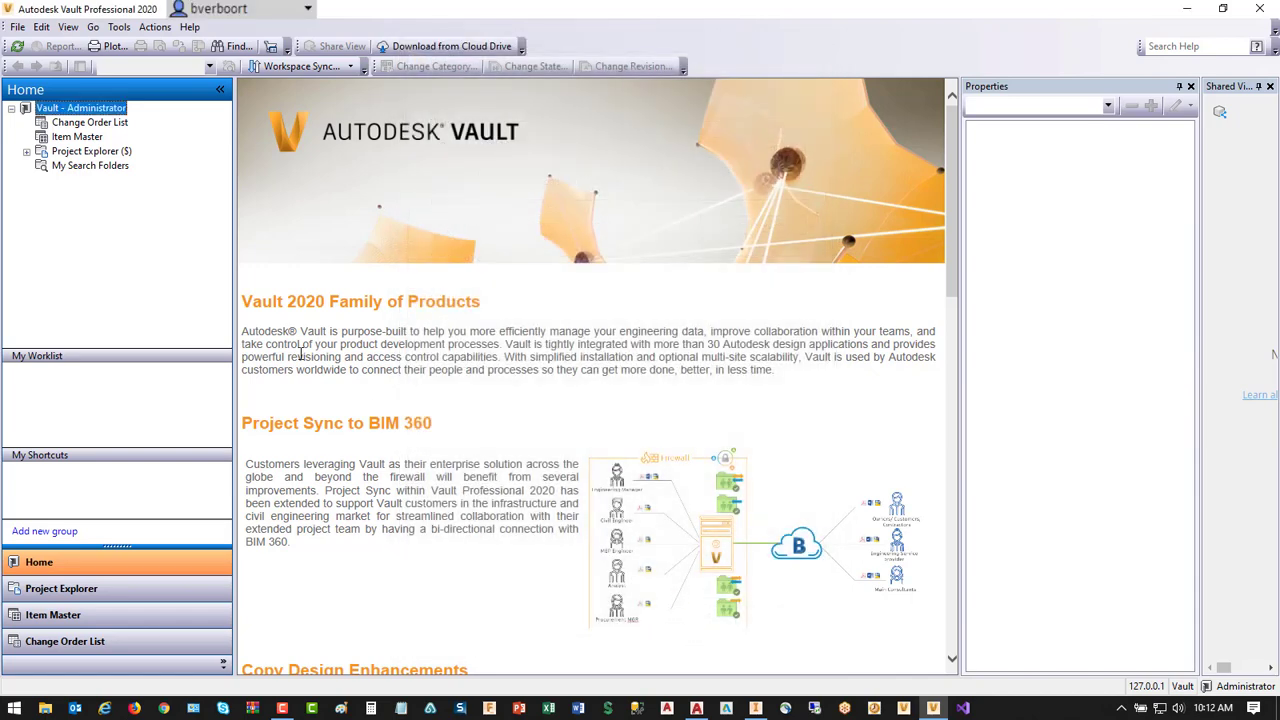
pyautogui.click(119, 28)
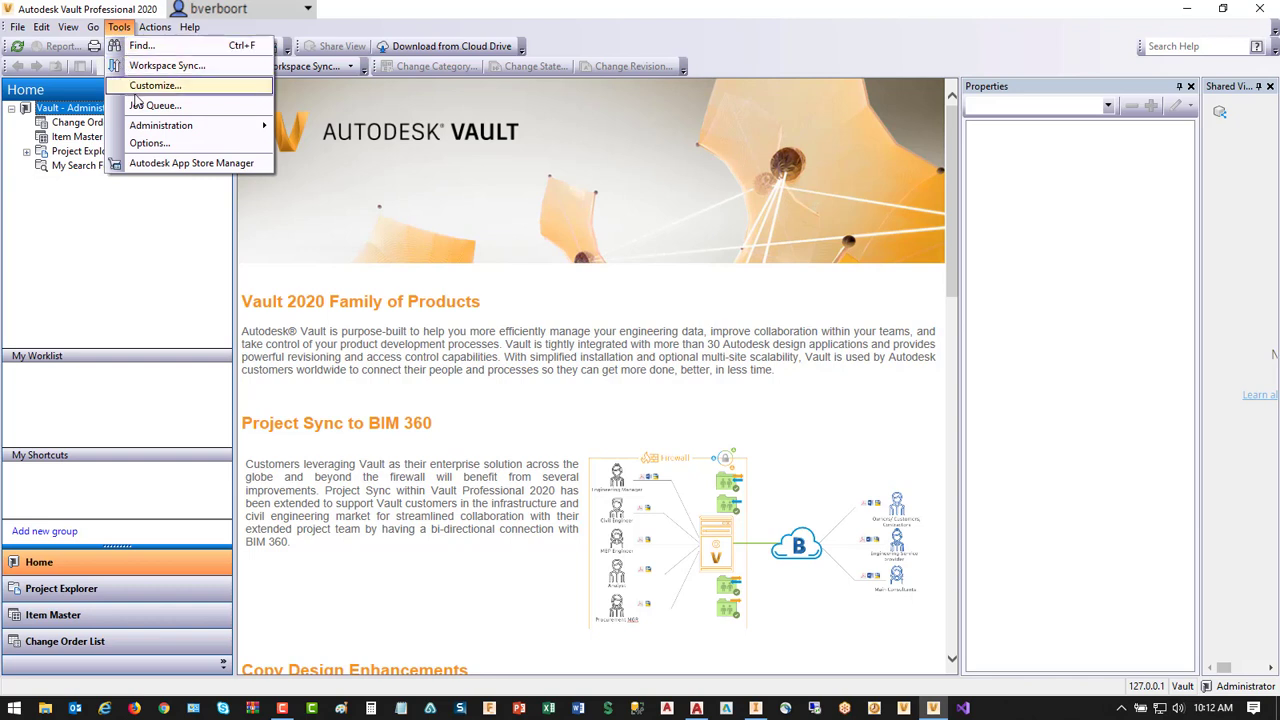
pyautogui.moveTo(200, 127)
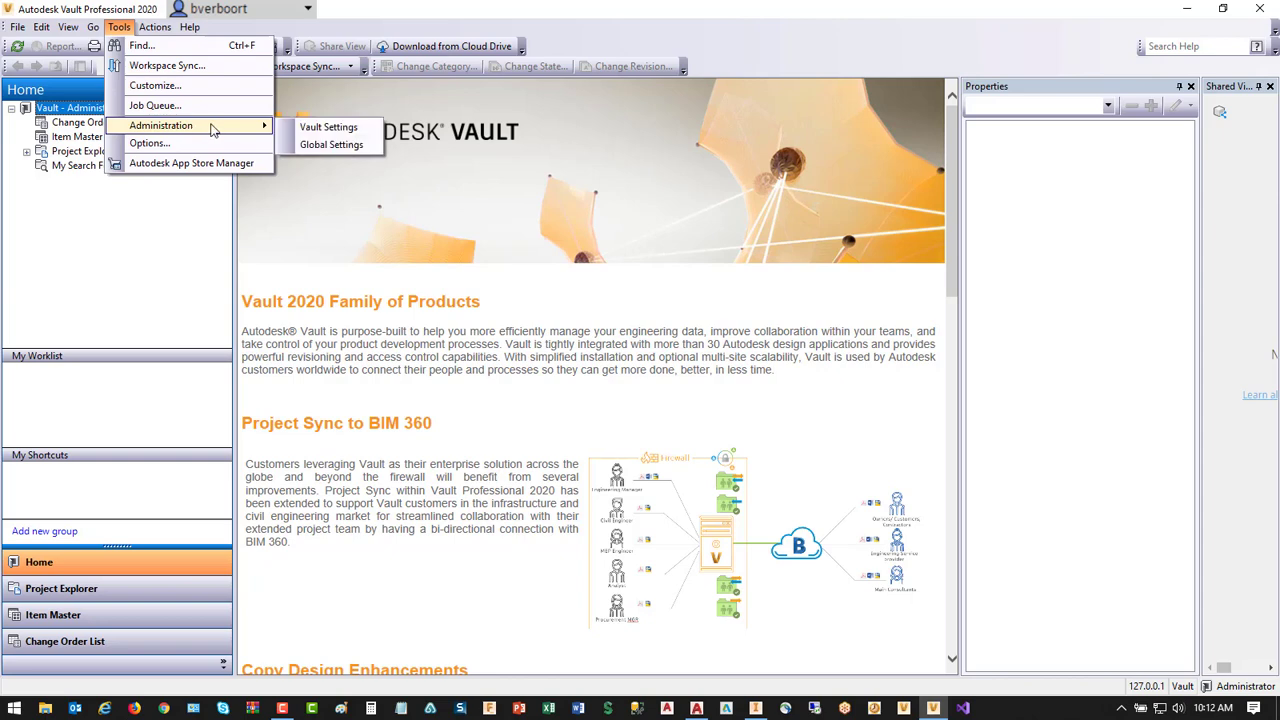
pyautogui.click(330, 127)
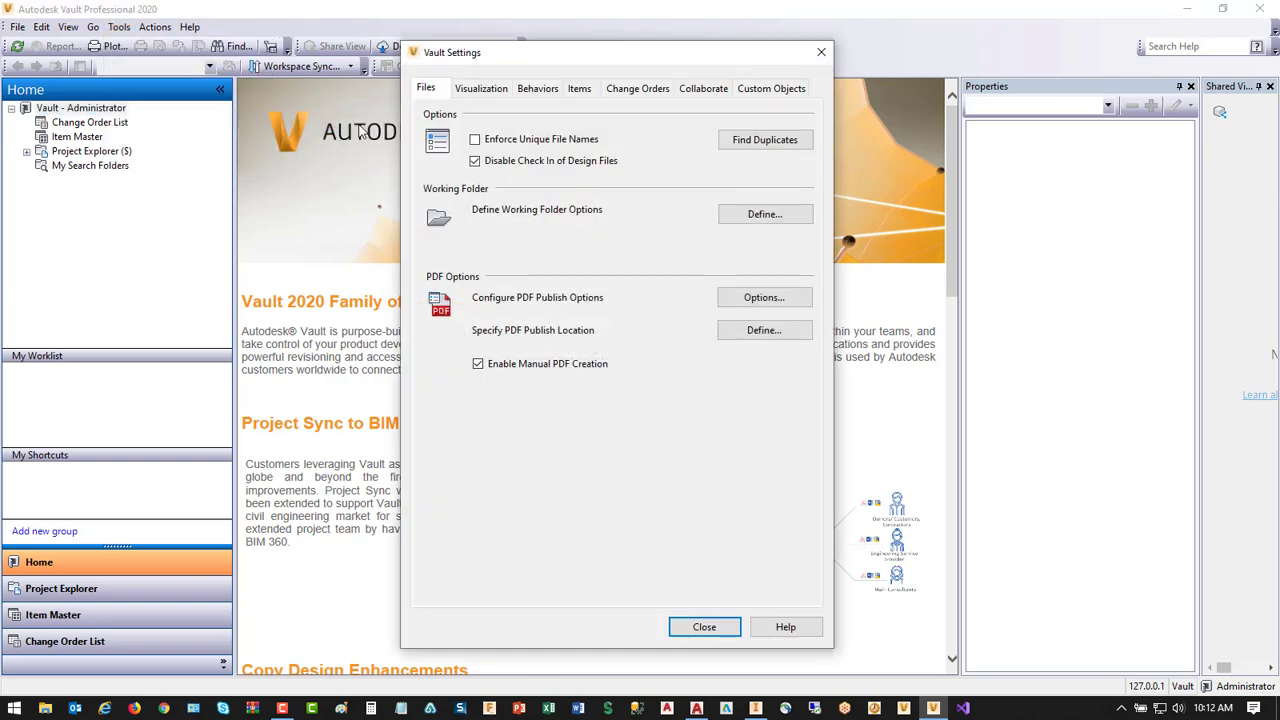
pyautogui.click(538, 90)
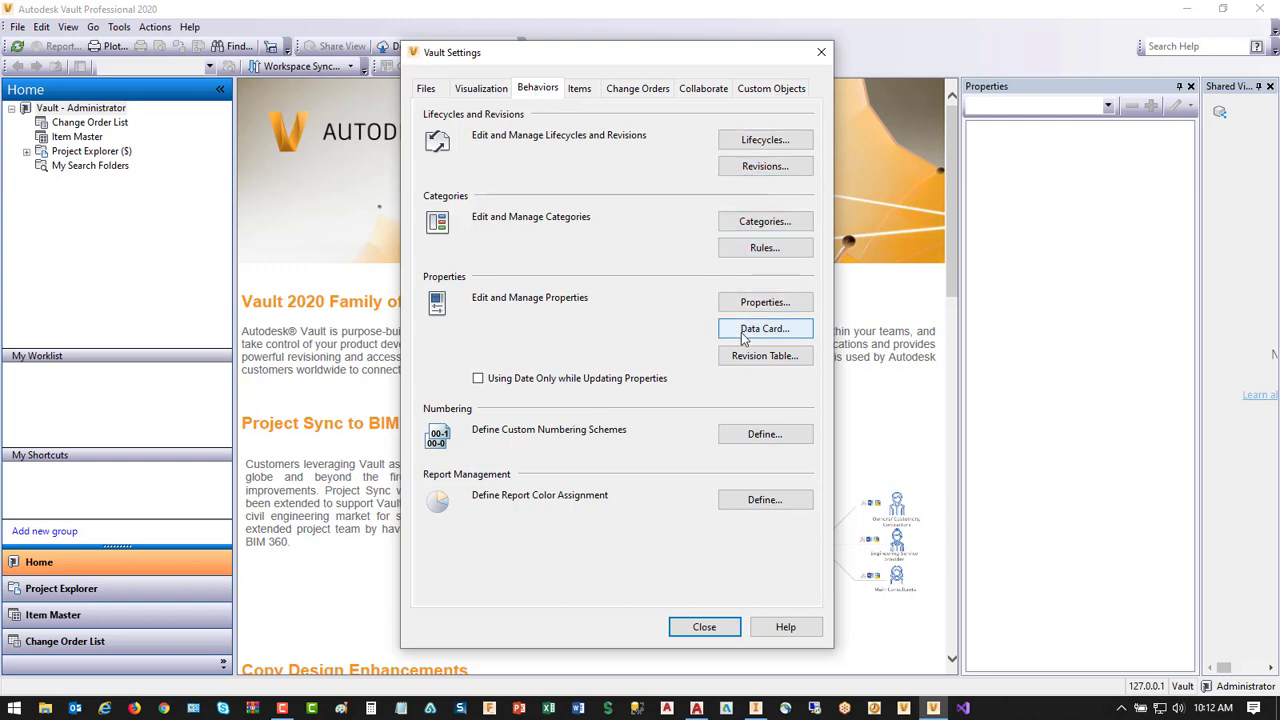
# - Open Lifecycle Definitions, inspect the Simple Release Process states, then close the list
pyautogui.click(765, 144)
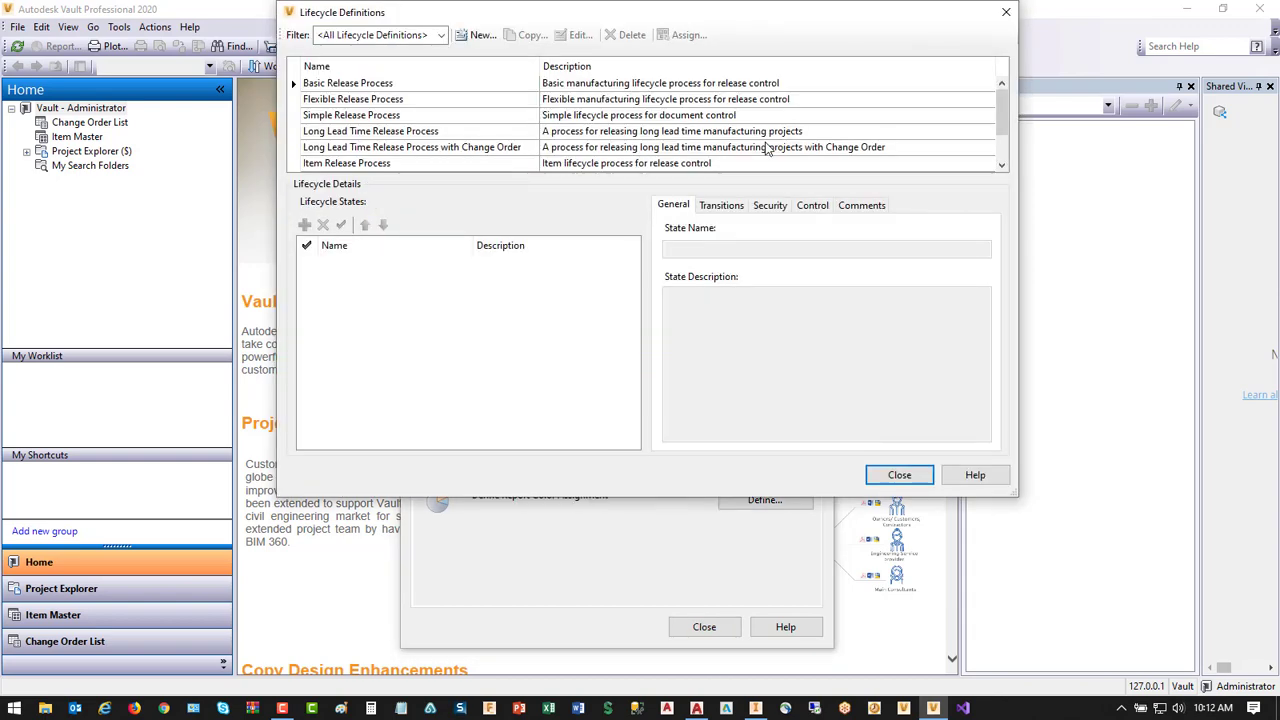
pyautogui.moveTo(1001, 117)
pyautogui.mouseDown()
pyautogui.moveTo(997, 152)
pyautogui.moveTo(992, 104)
pyautogui.mouseUp()
pyautogui.click(360, 116)
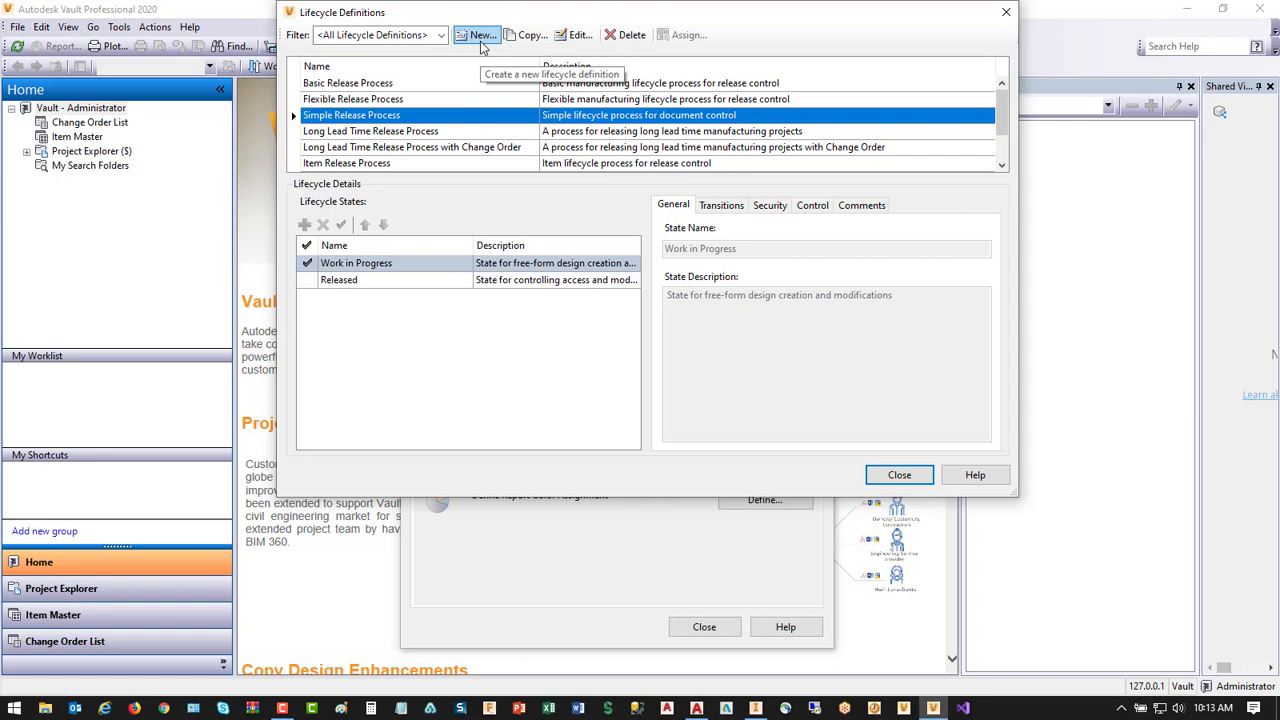
pyautogui.click(897, 476)
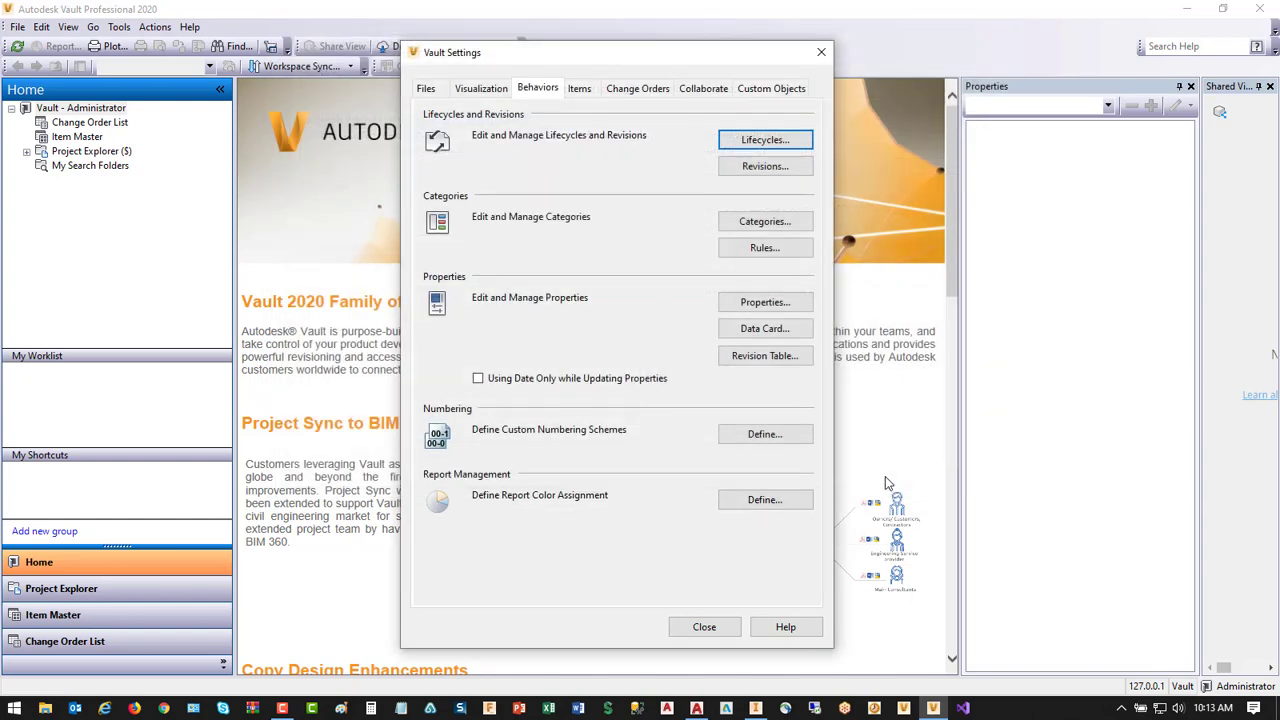
pyautogui.click(779, 173)
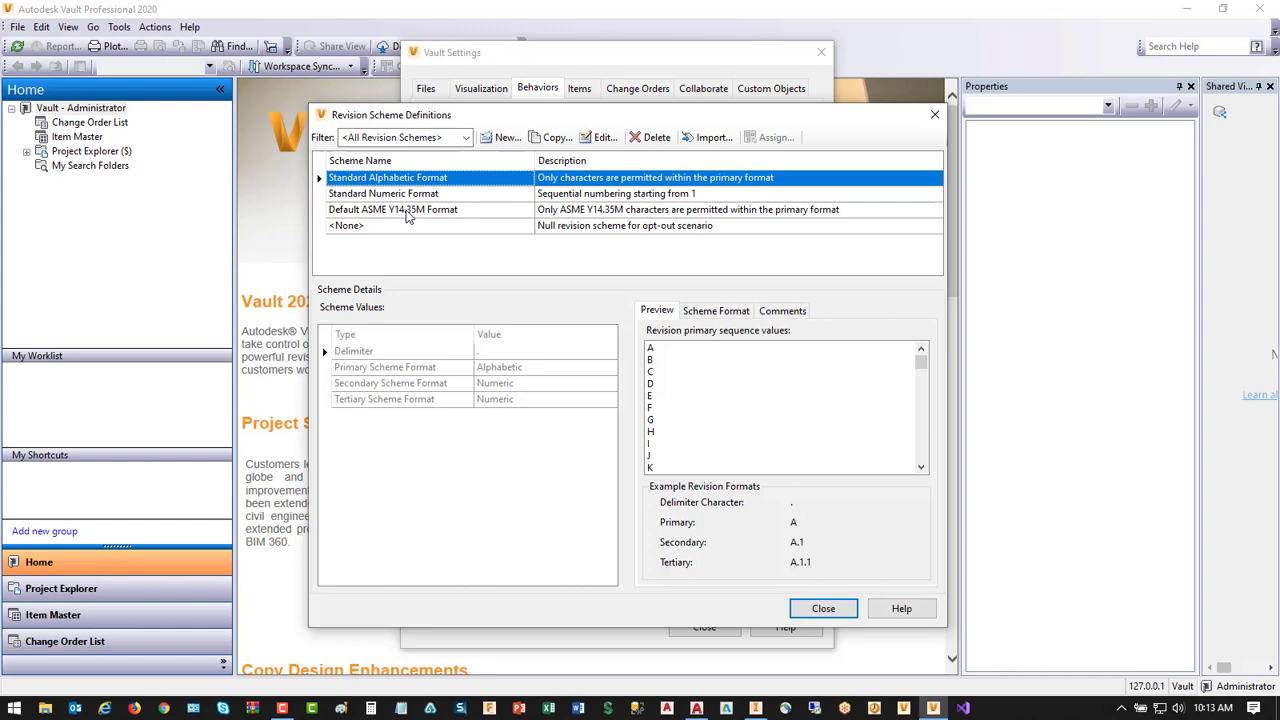
pyautogui.click(823, 608)
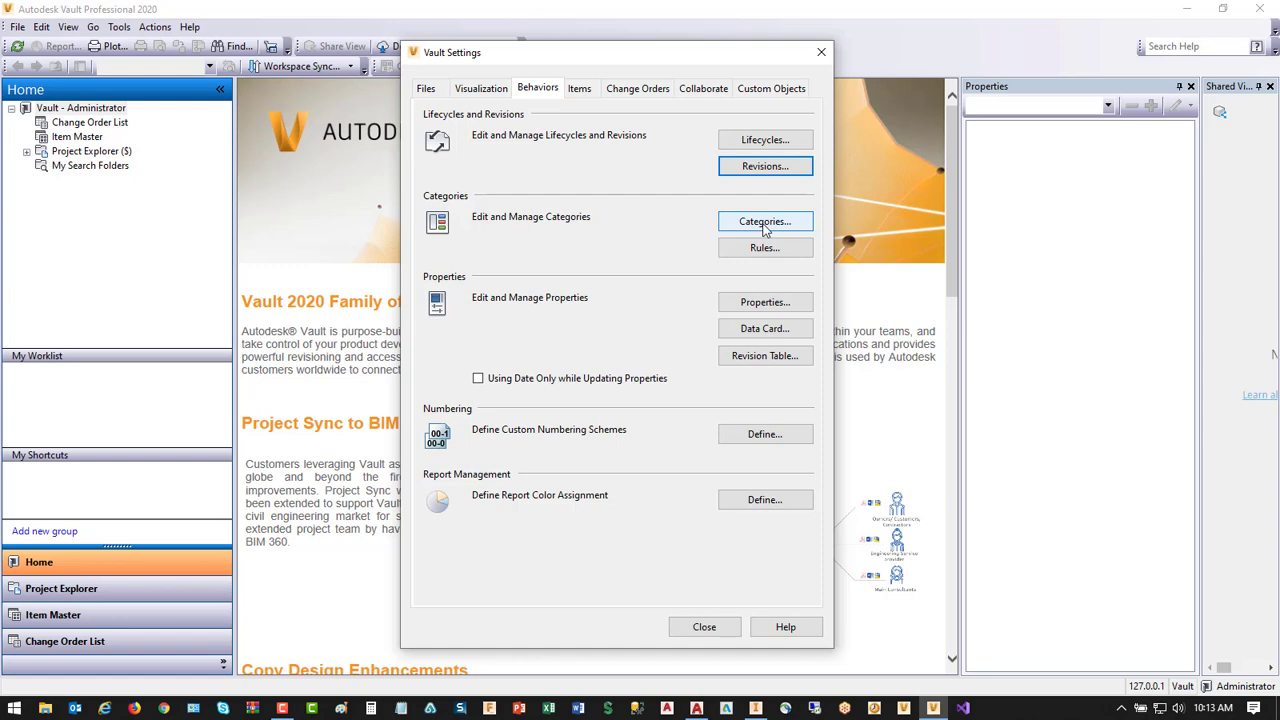
pyautogui.click(771, 307)
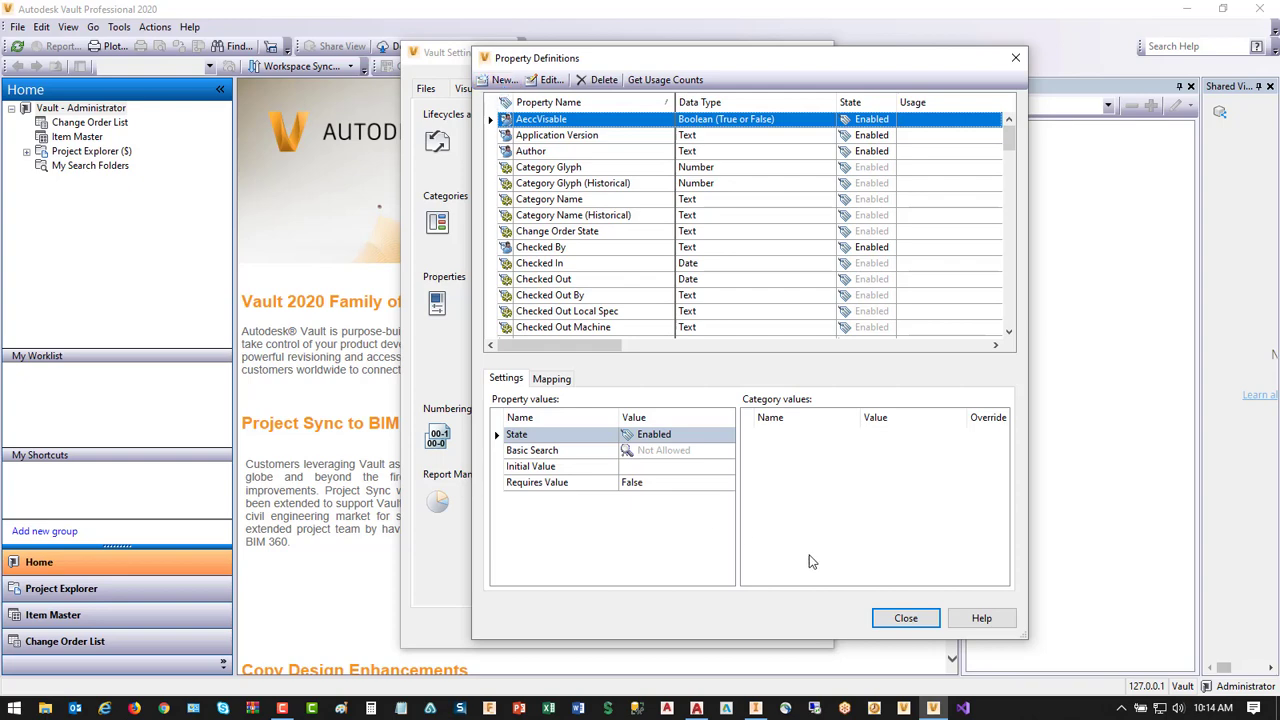
pyautogui.click(905, 620)
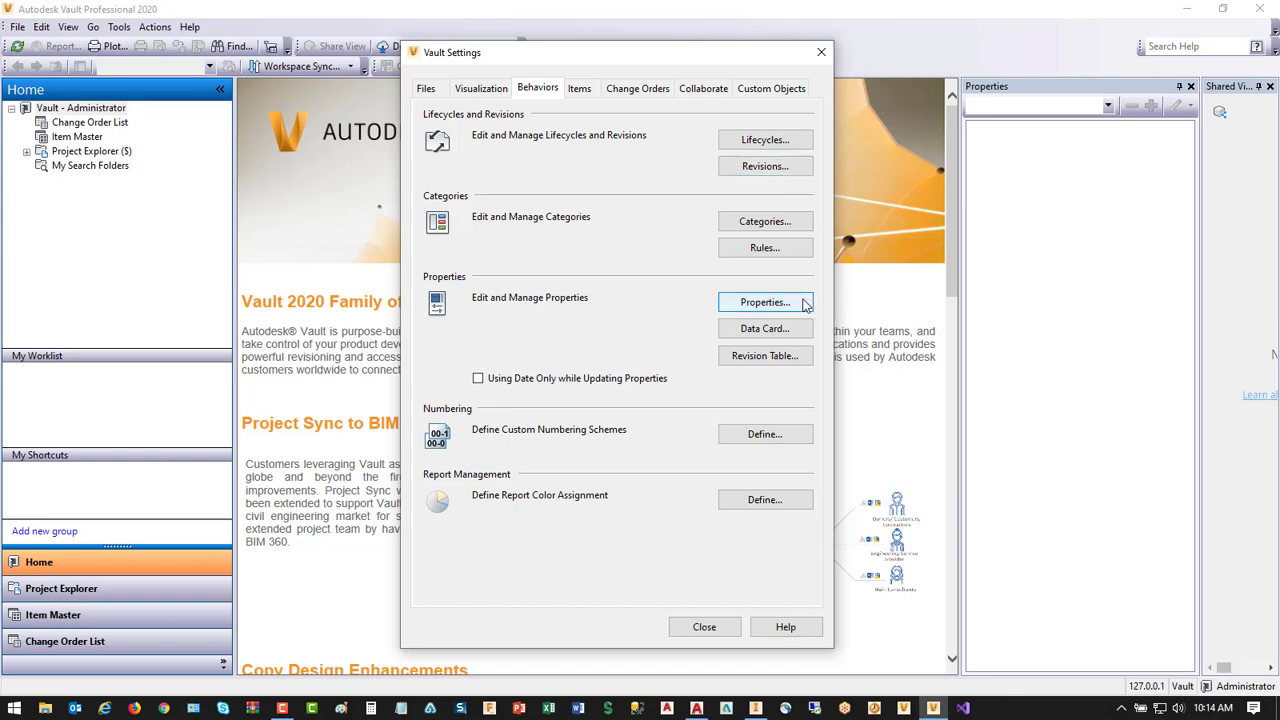
# - Open Configure Categories and show the Engineering file category's assigned properties
pyautogui.click(783, 224)
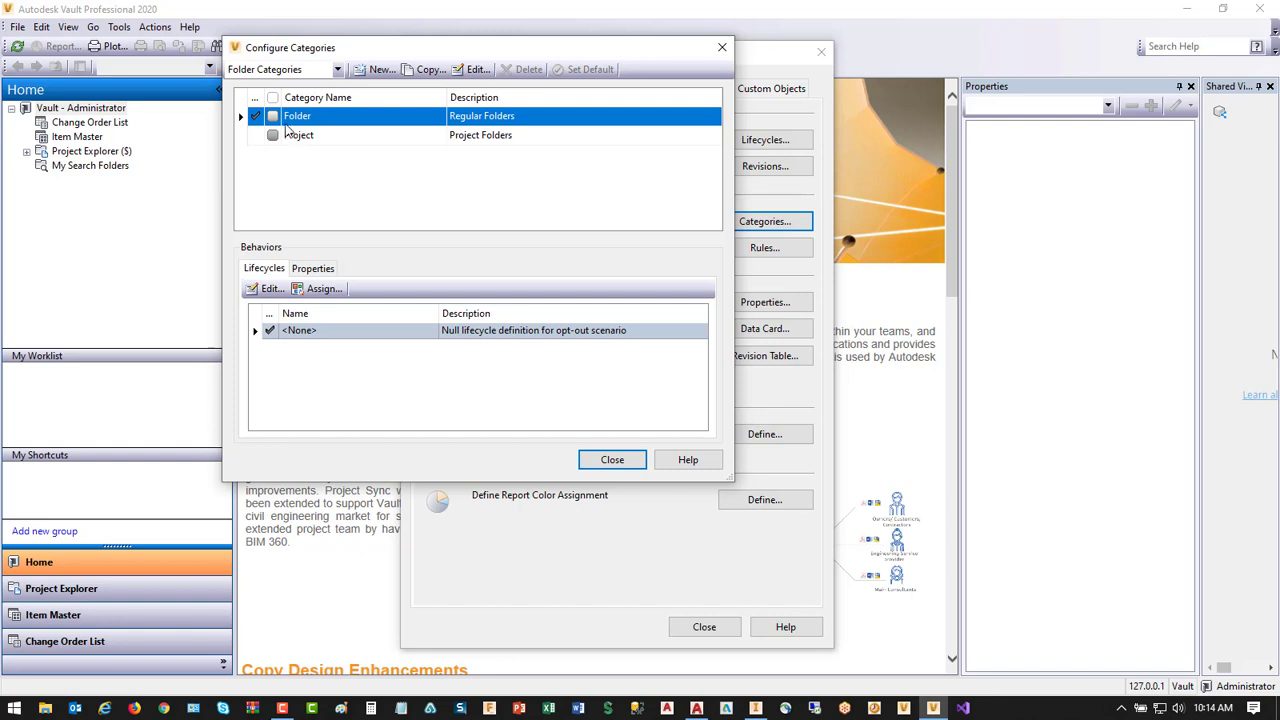
pyautogui.click(337, 69)
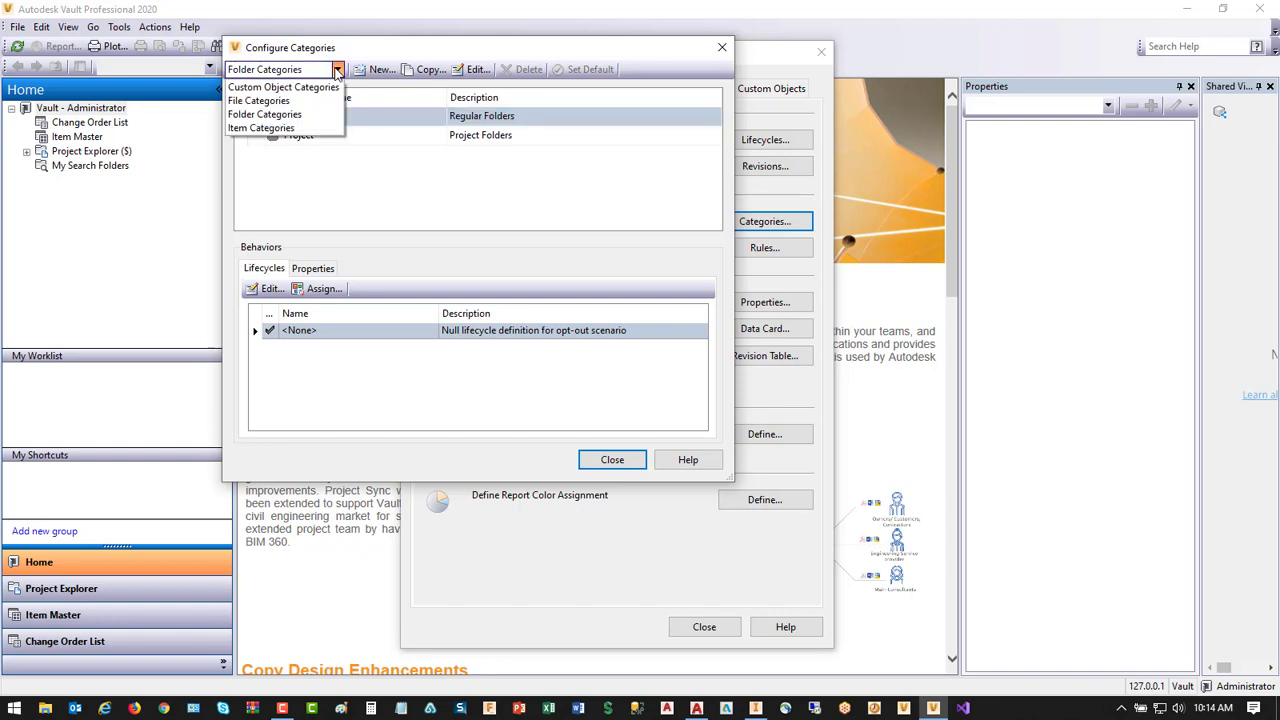
pyautogui.click(272, 102)
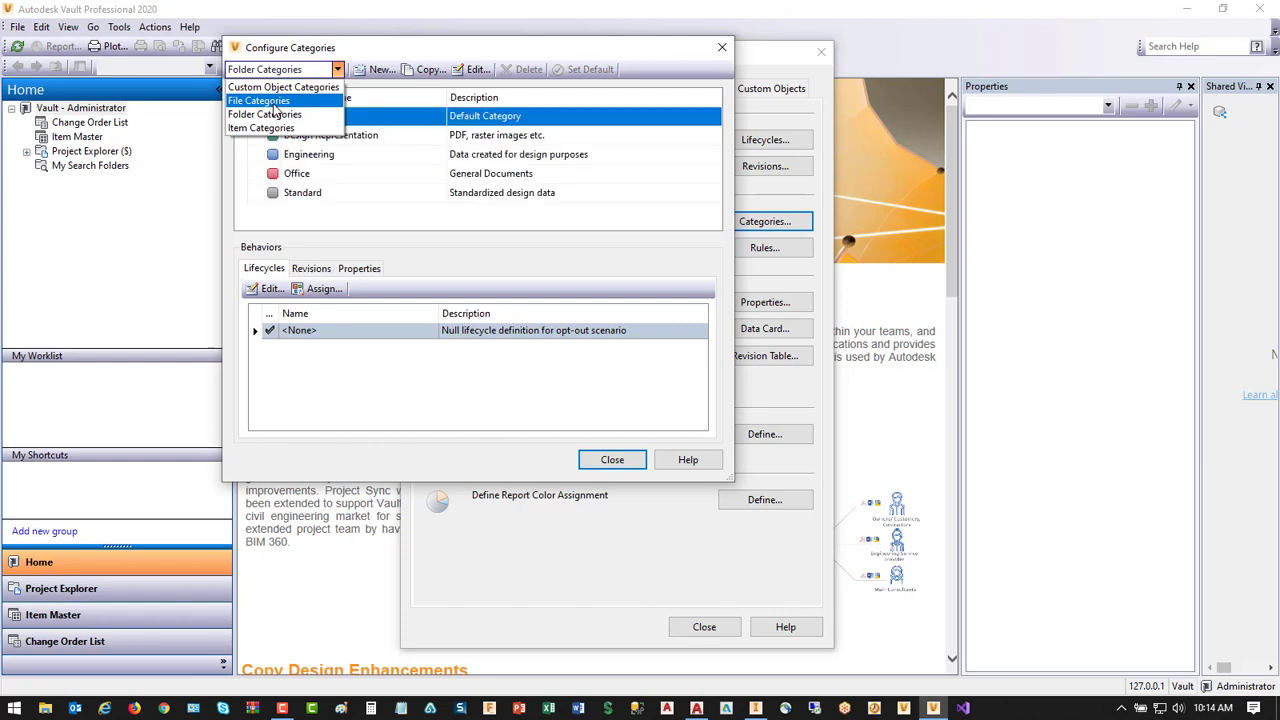
pyautogui.click(320, 158)
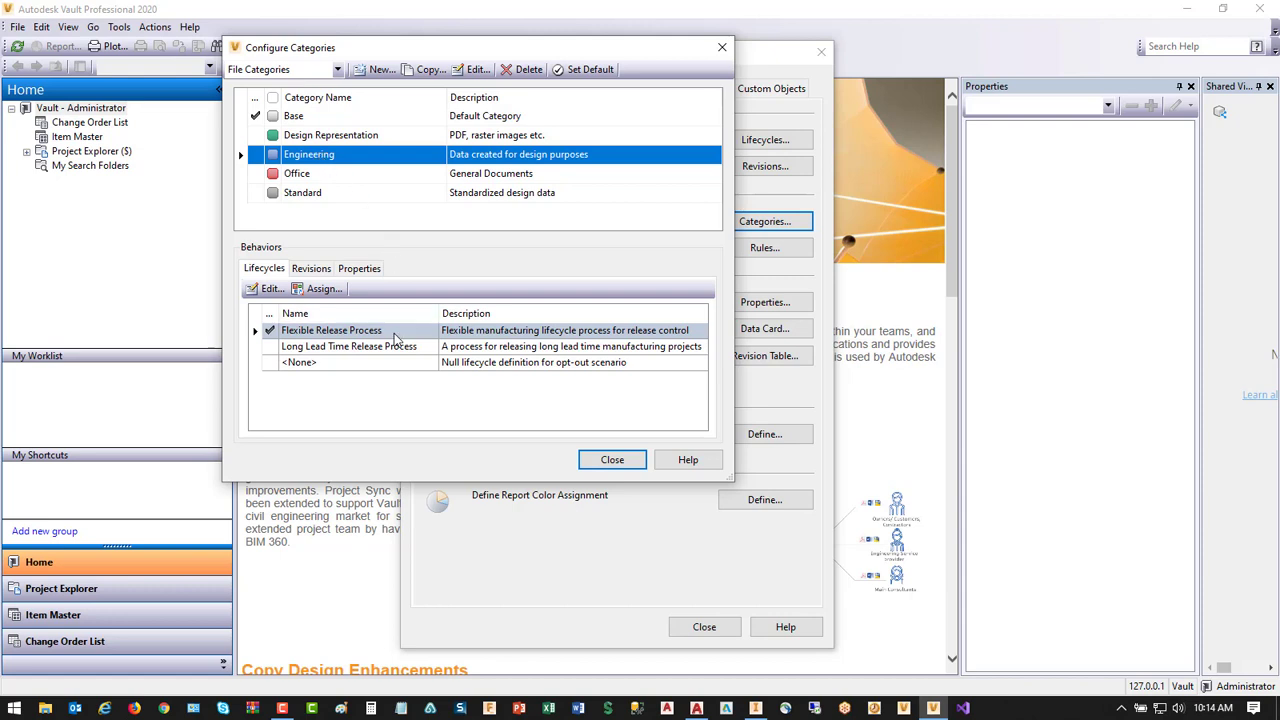
pyautogui.click(311, 274)
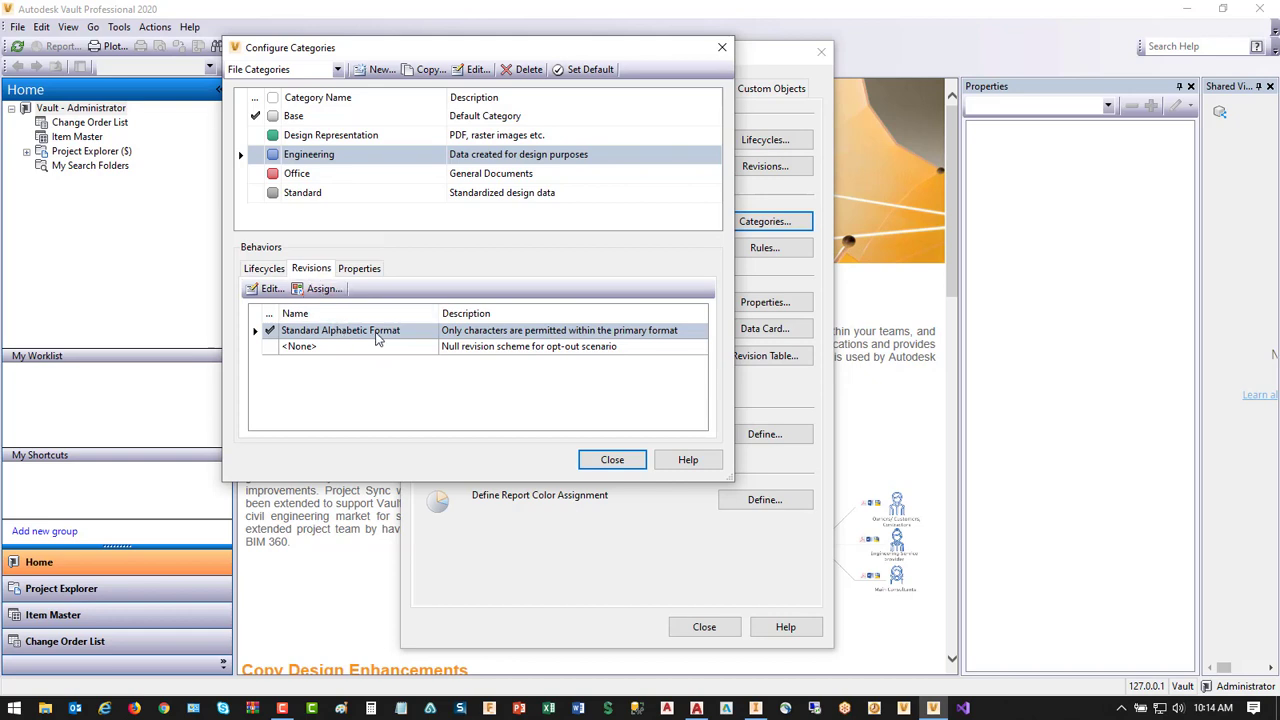
pyautogui.click(360, 272)
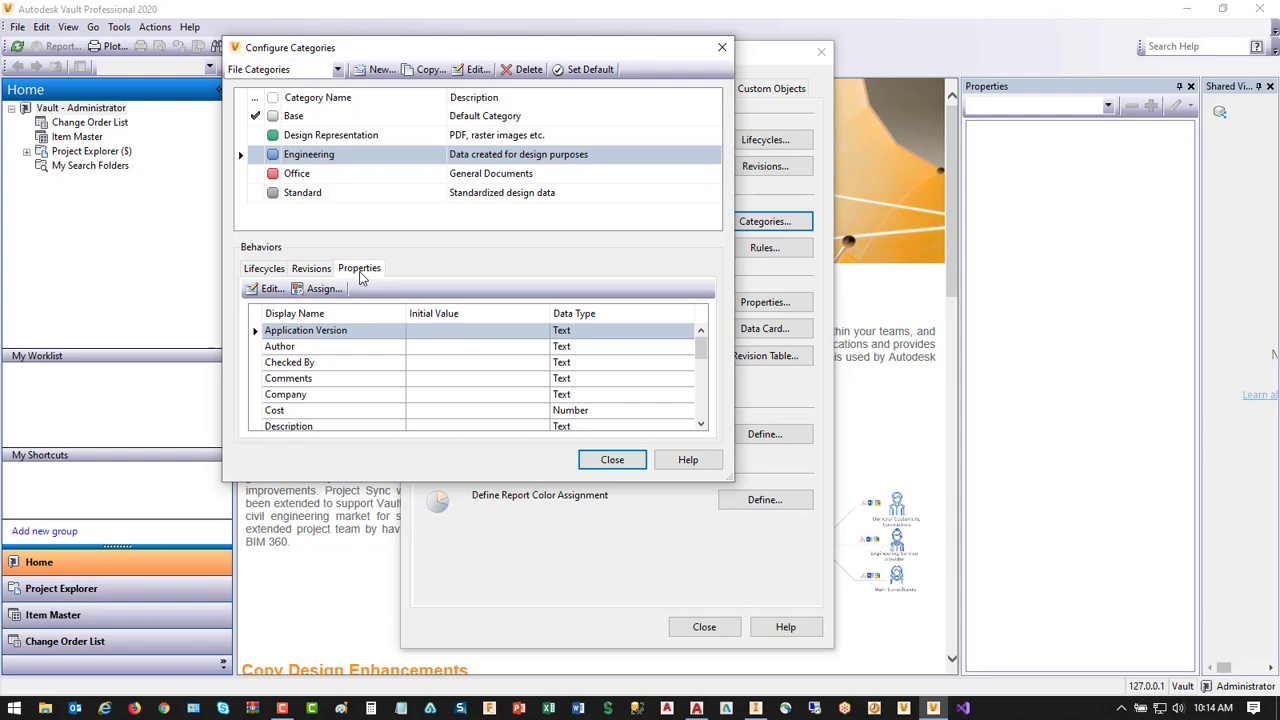
# - Assign the Cost Center property to the Engineering category and confirm
pyautogui.click(322, 289)
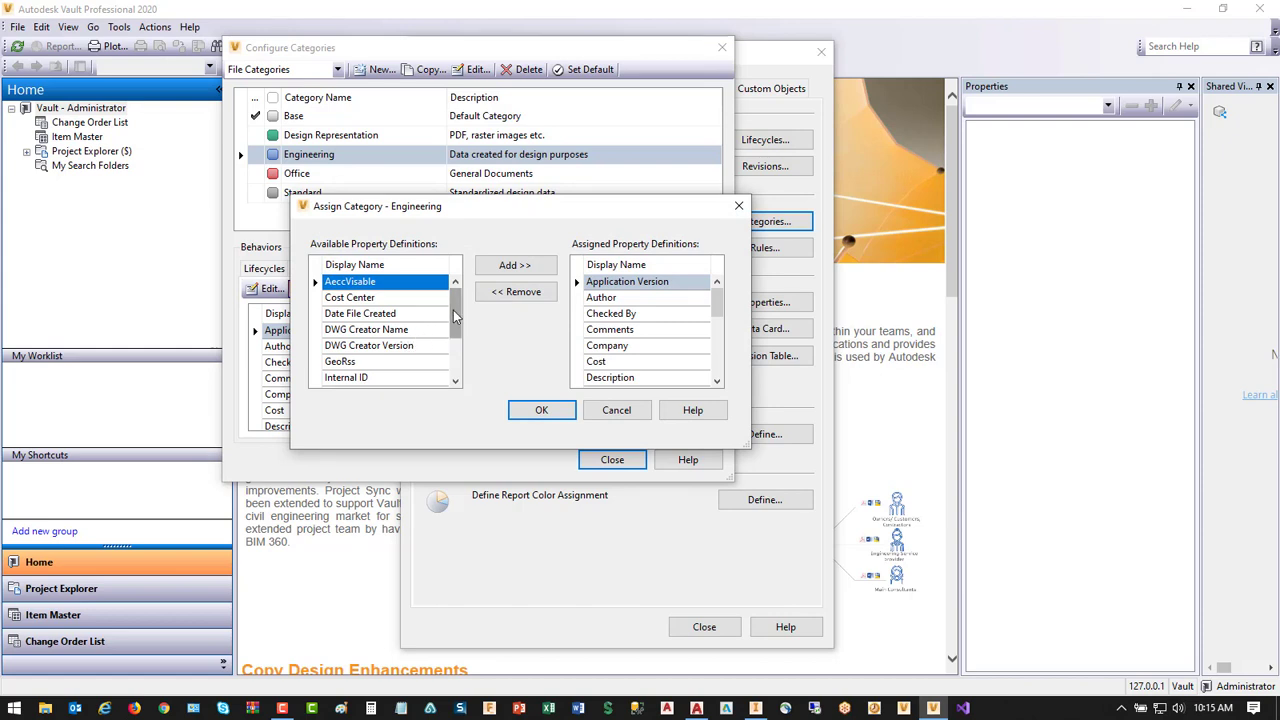
pyautogui.moveTo(455, 310)
pyautogui.mouseDown()
pyautogui.moveTo(455, 345)
pyautogui.moveTo(455, 331)
pyautogui.mouseUp()
pyautogui.click(371, 300)
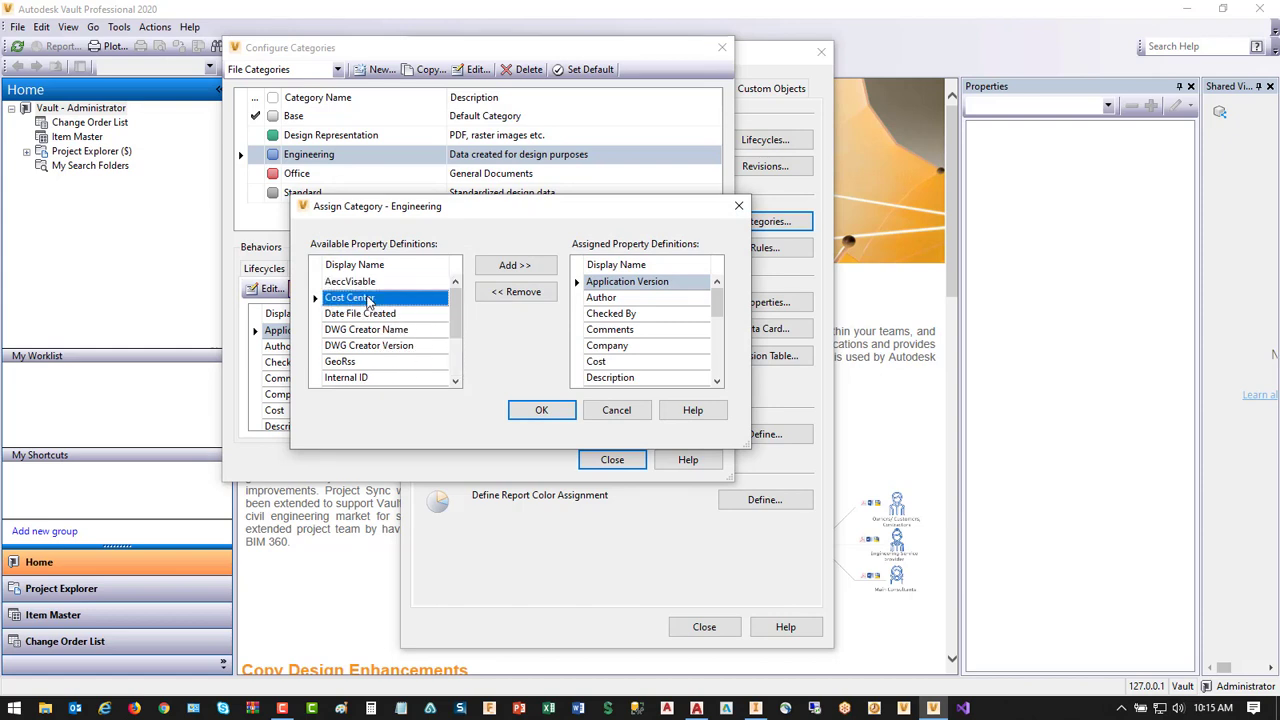
pyautogui.doubleClick(371, 300)
pyautogui.click(619, 378)
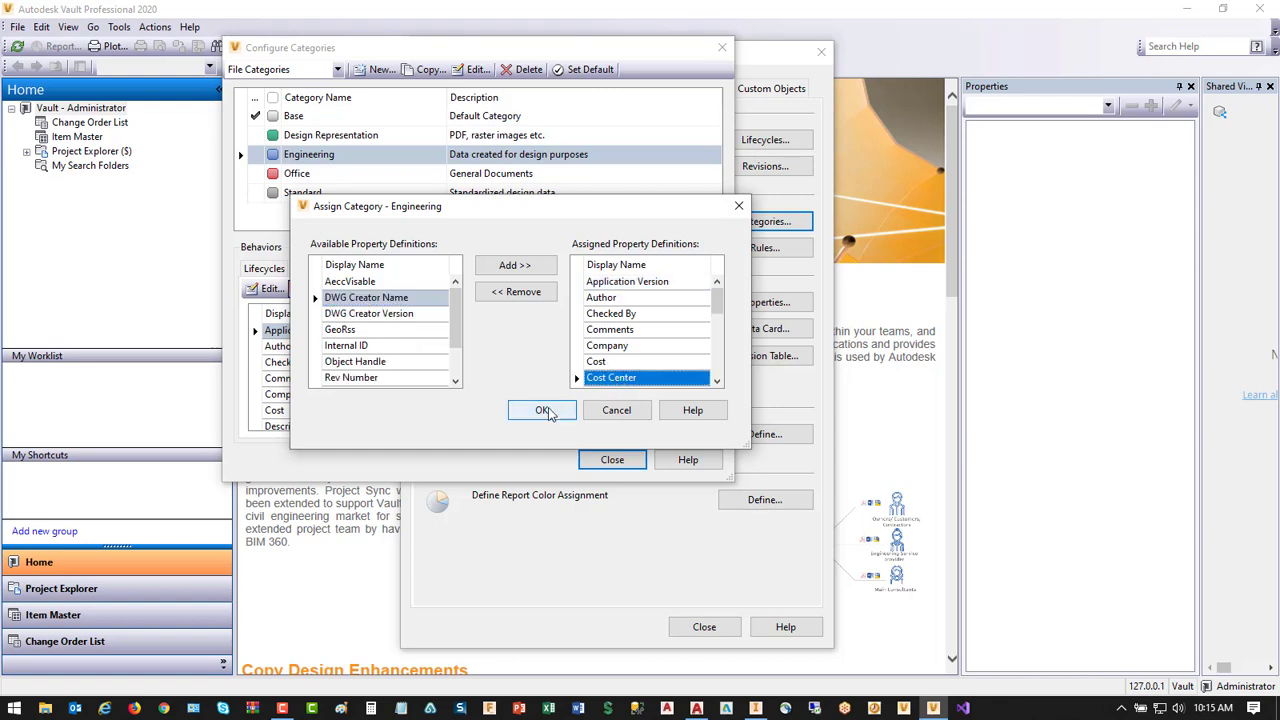
pyautogui.click(542, 411)
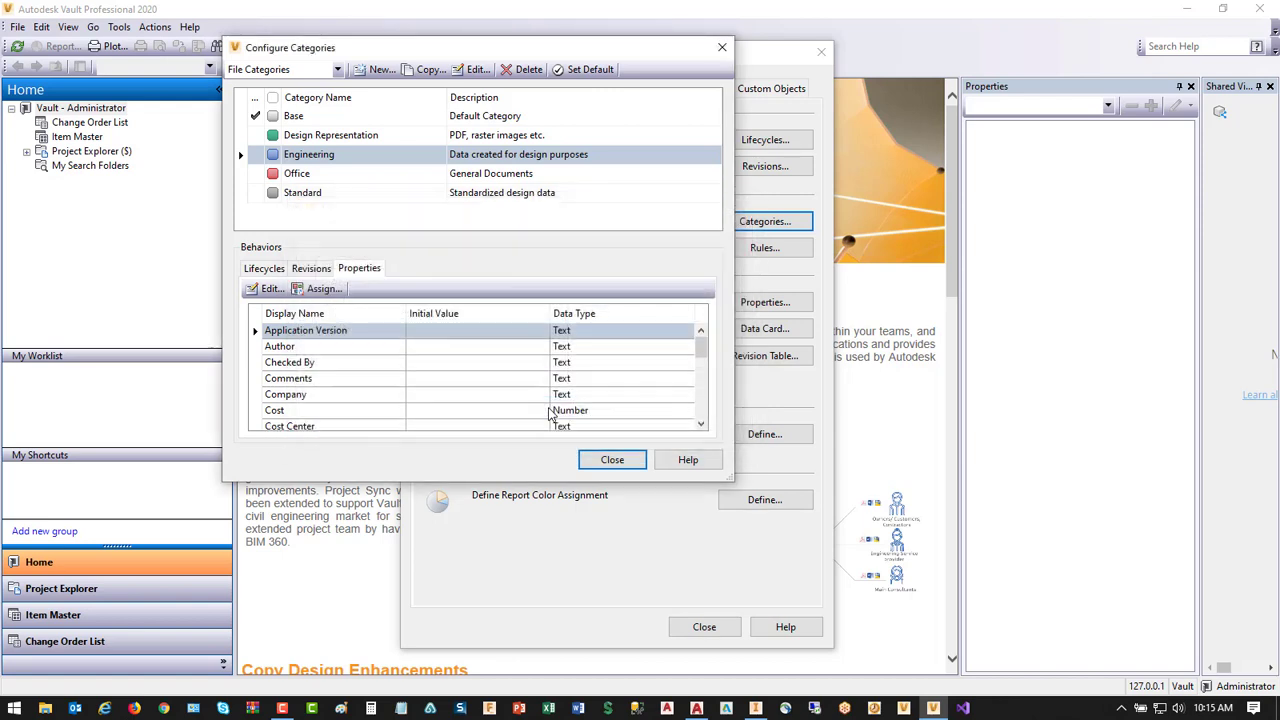
# - Replace Standard Alphabetic Format with Default ASME Y14.35M Format in Engineering's revision schemes
pyautogui.click(311, 270)
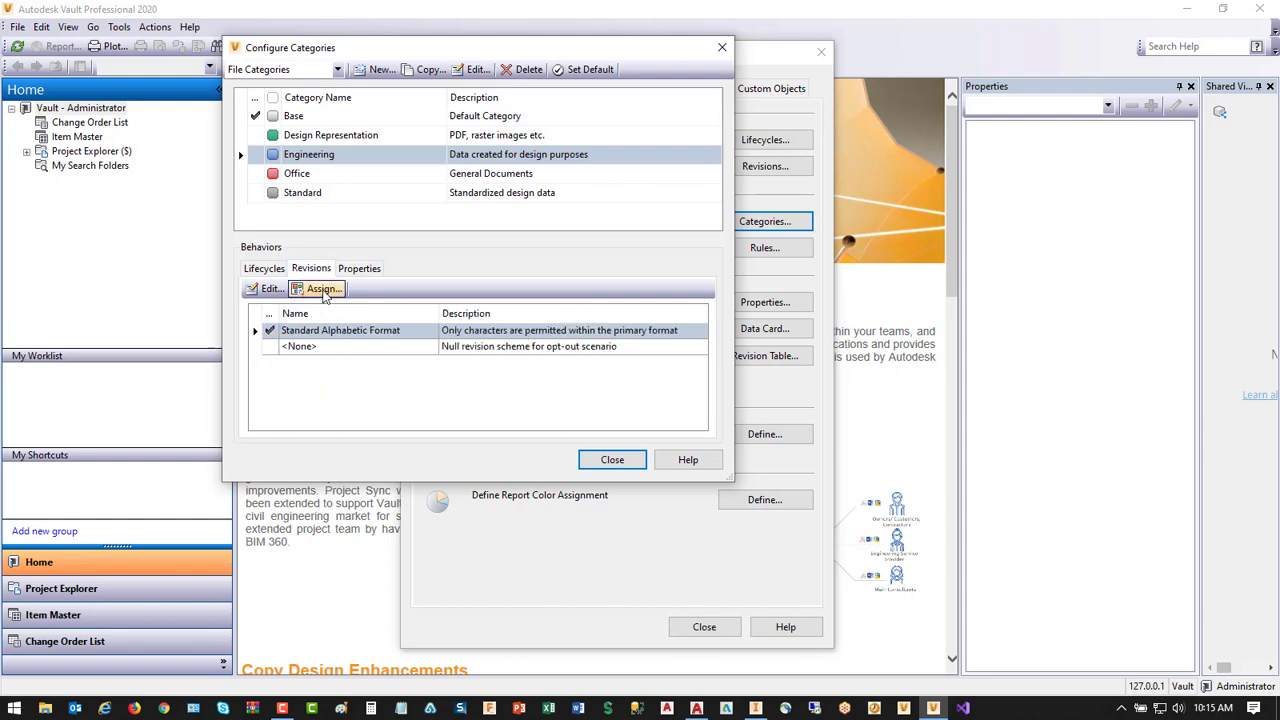
pyautogui.click(320, 288)
pyautogui.click(628, 322)
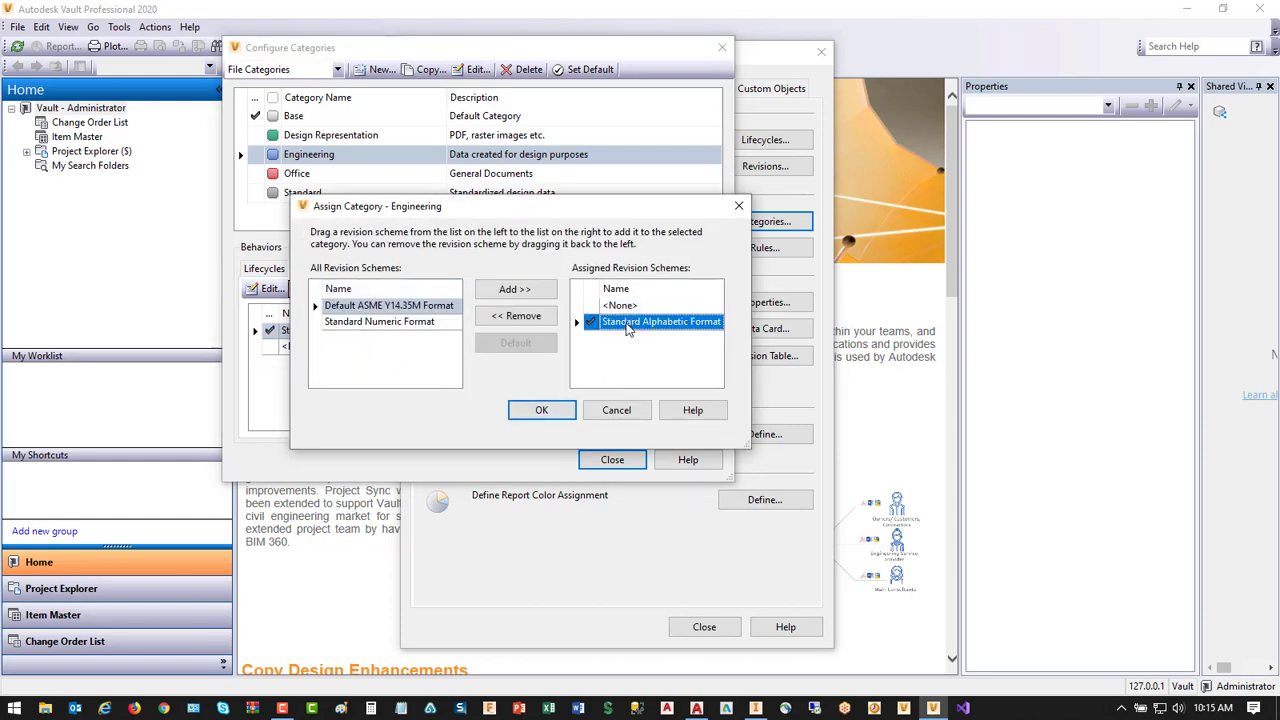
pyautogui.click(521, 318)
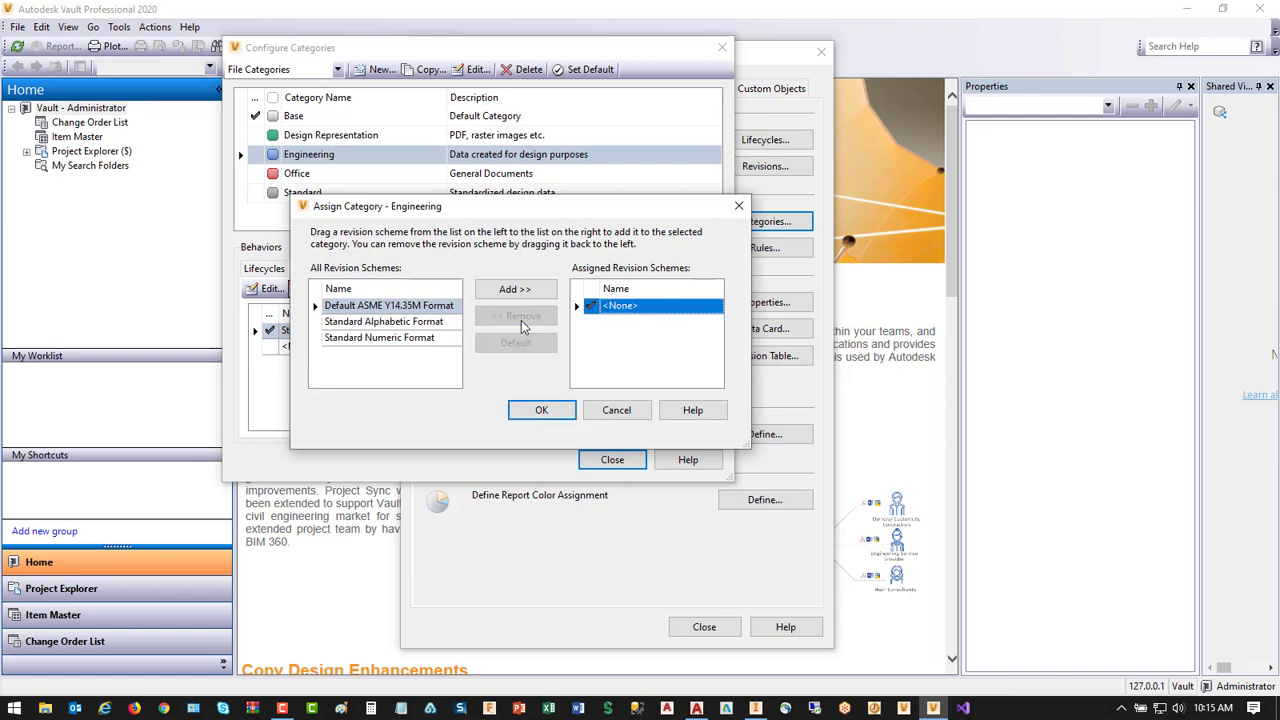
pyautogui.click(385, 306)
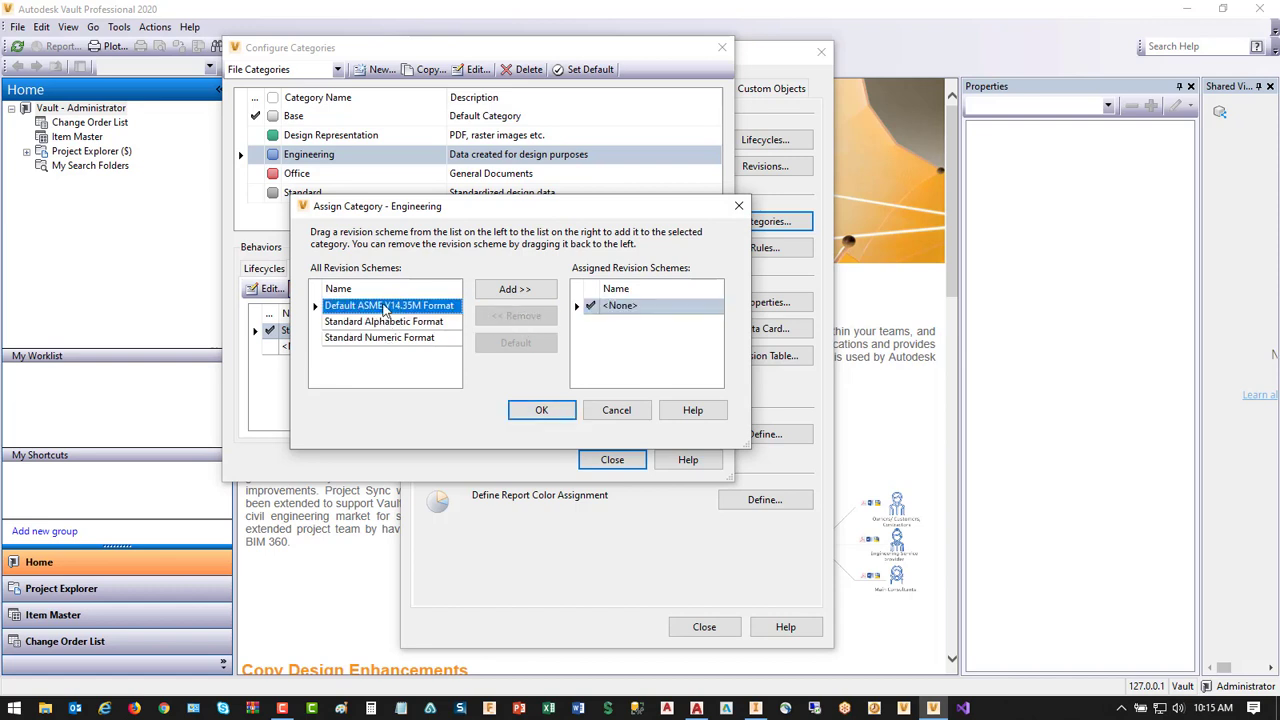
pyautogui.doubleClick(383, 306)
pyautogui.click(630, 322)
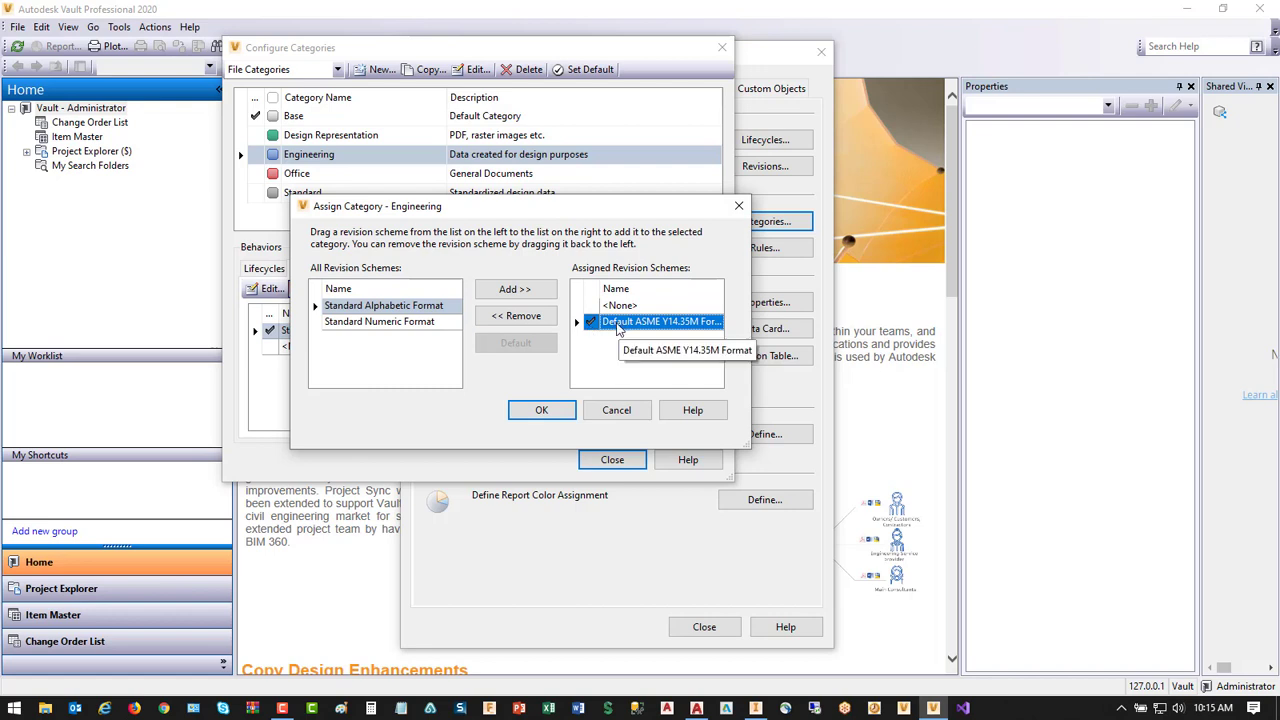
pyautogui.click(541, 411)
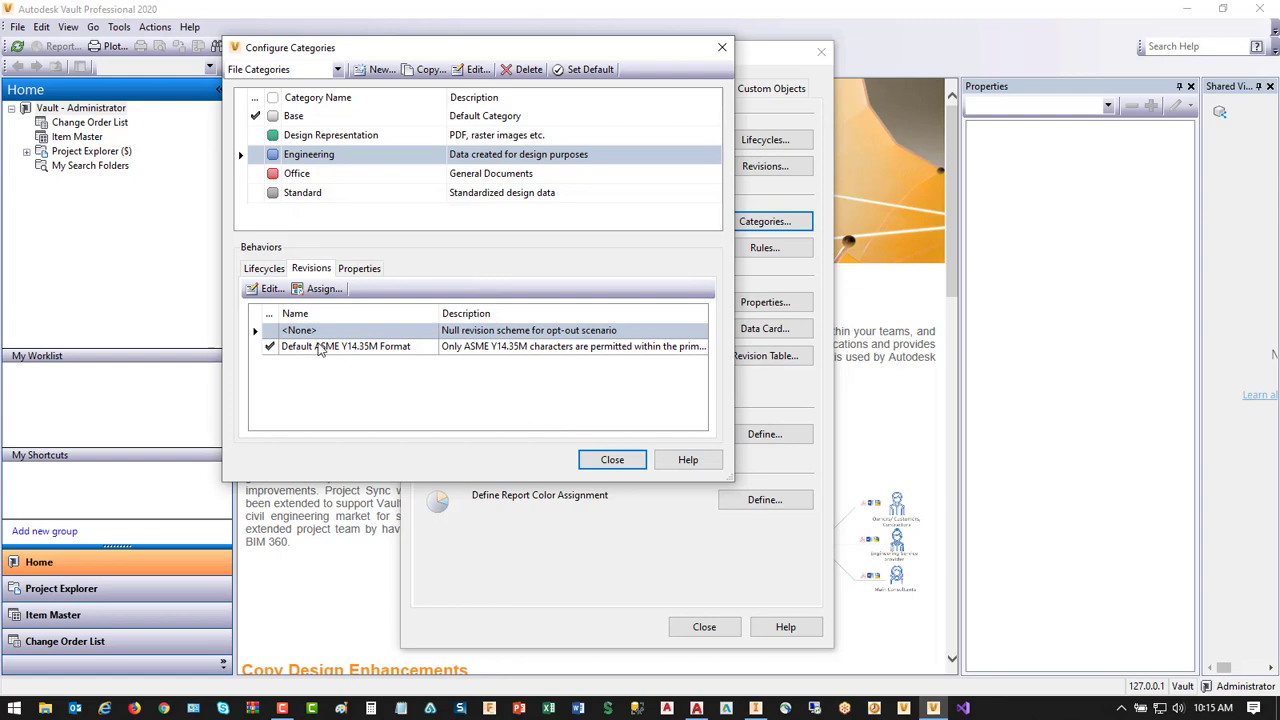
# - Unassign Long Lead Time and Flexible Release Process from the Engineering category's lifecycles
pyautogui.click(263, 270)
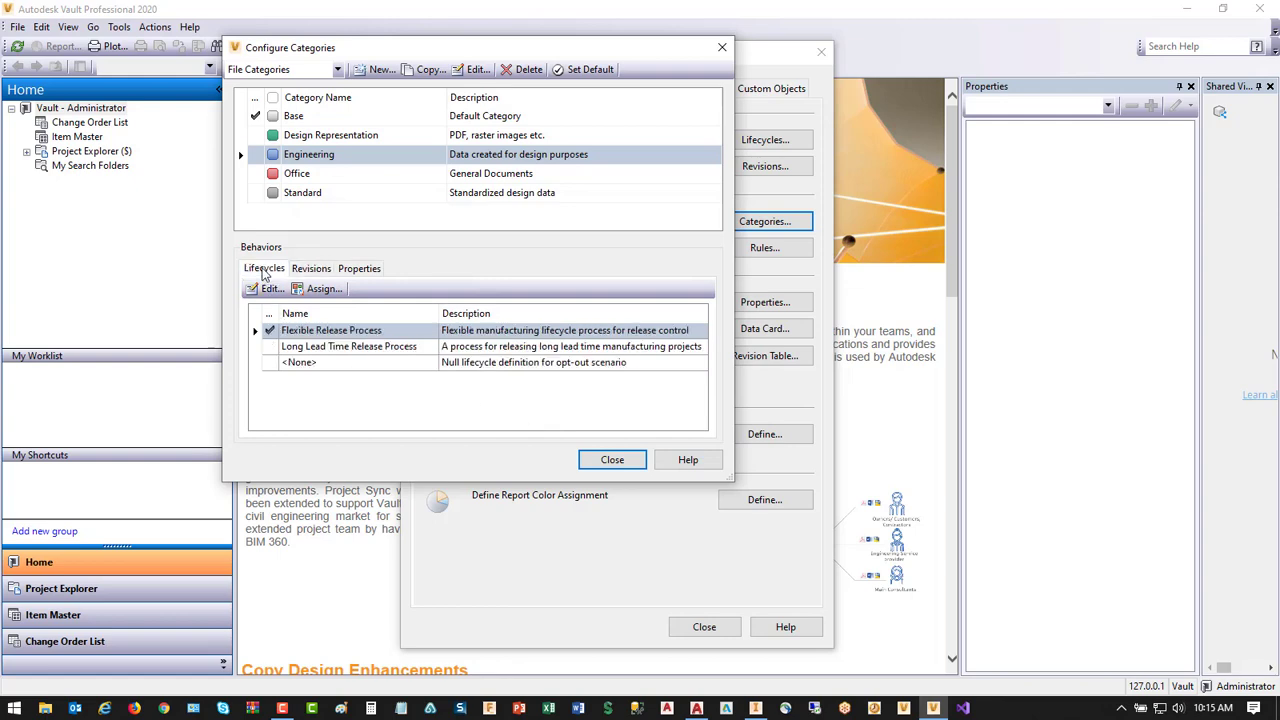
pyautogui.click(323, 289)
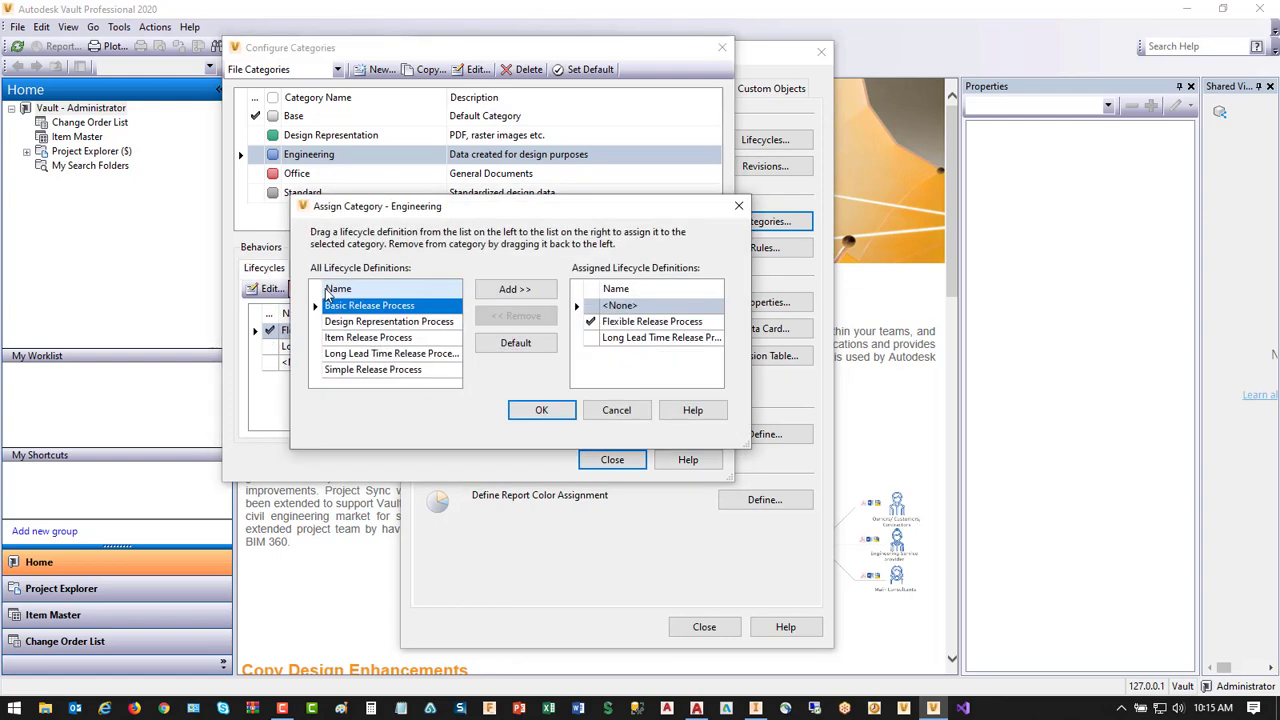
pyautogui.click(643, 340)
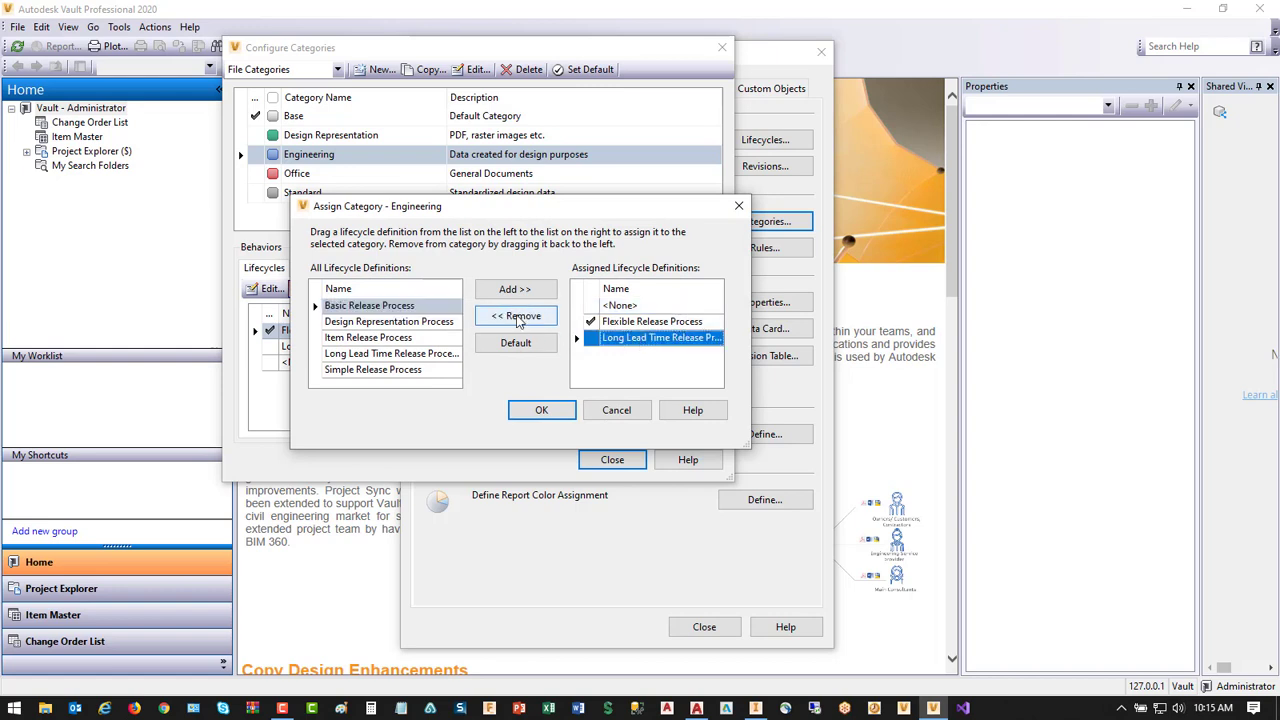
pyautogui.click(516, 316)
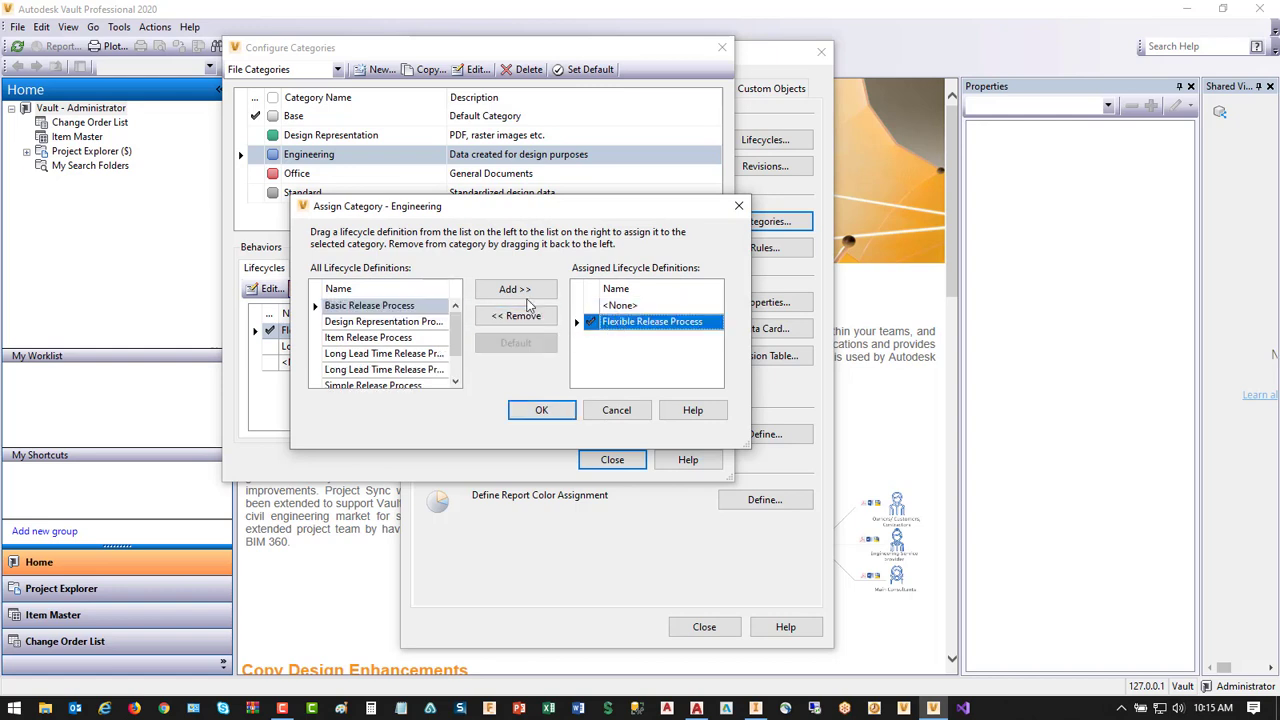
pyautogui.click(514, 316)
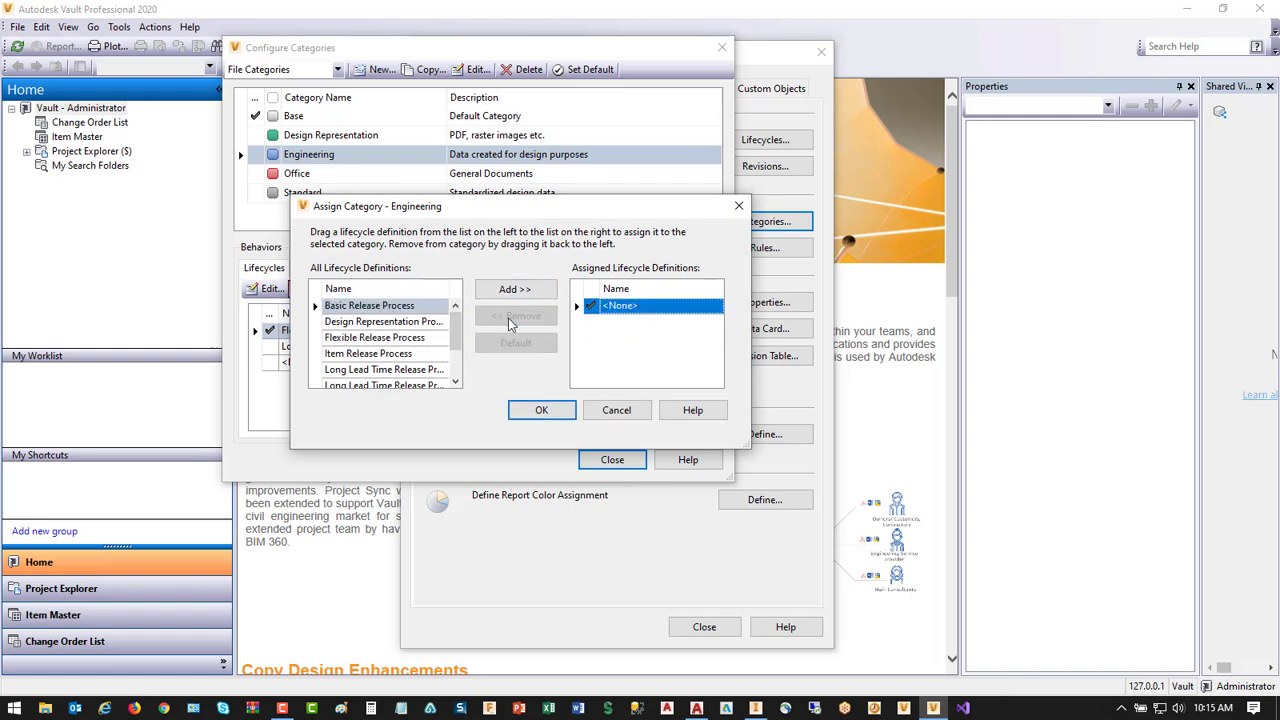
# - Assign Simple Release Process to Engineering, then review its revision scheme and properties
pyautogui.scroll(-1, 458, 340)
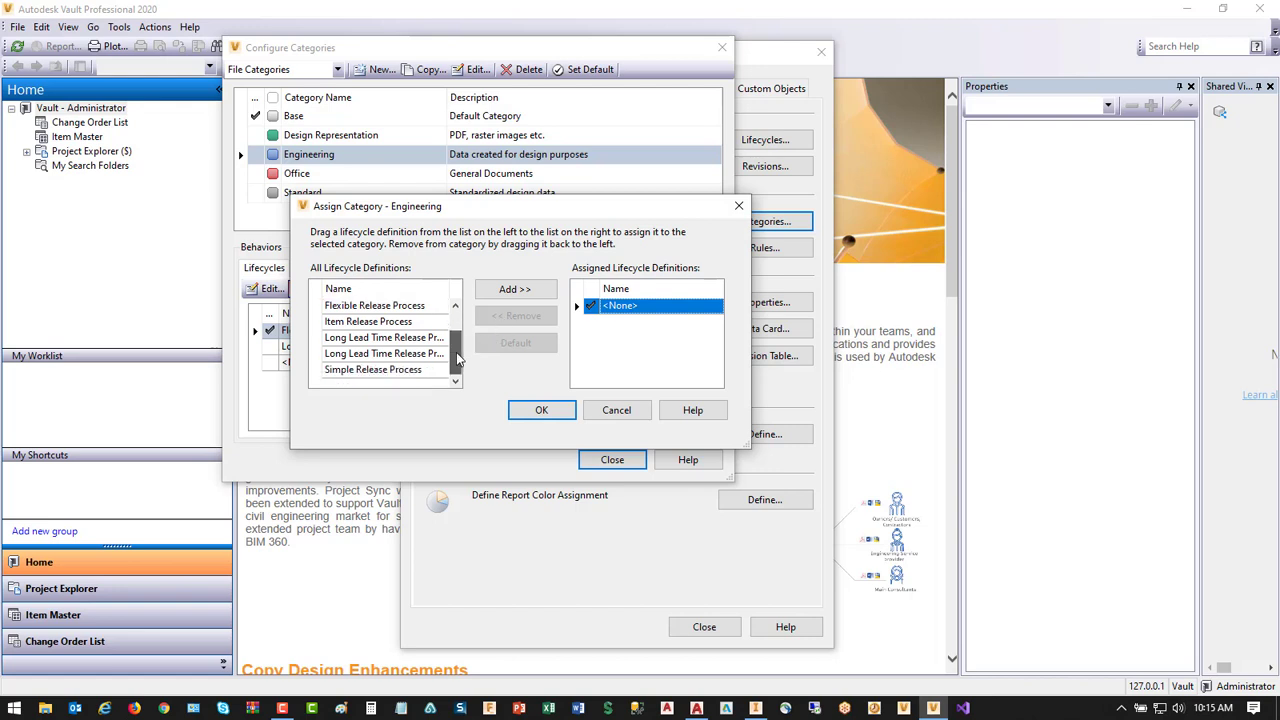
pyautogui.click(374, 370)
pyautogui.click(512, 293)
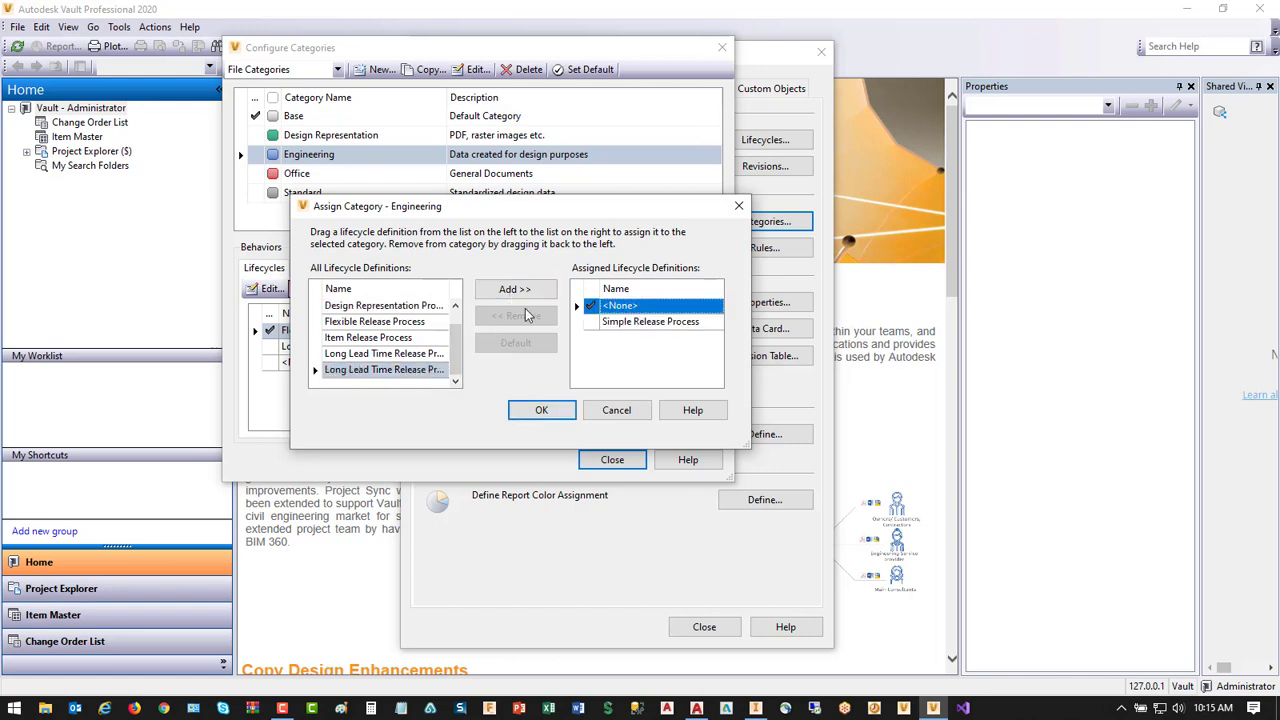
pyautogui.click(637, 323)
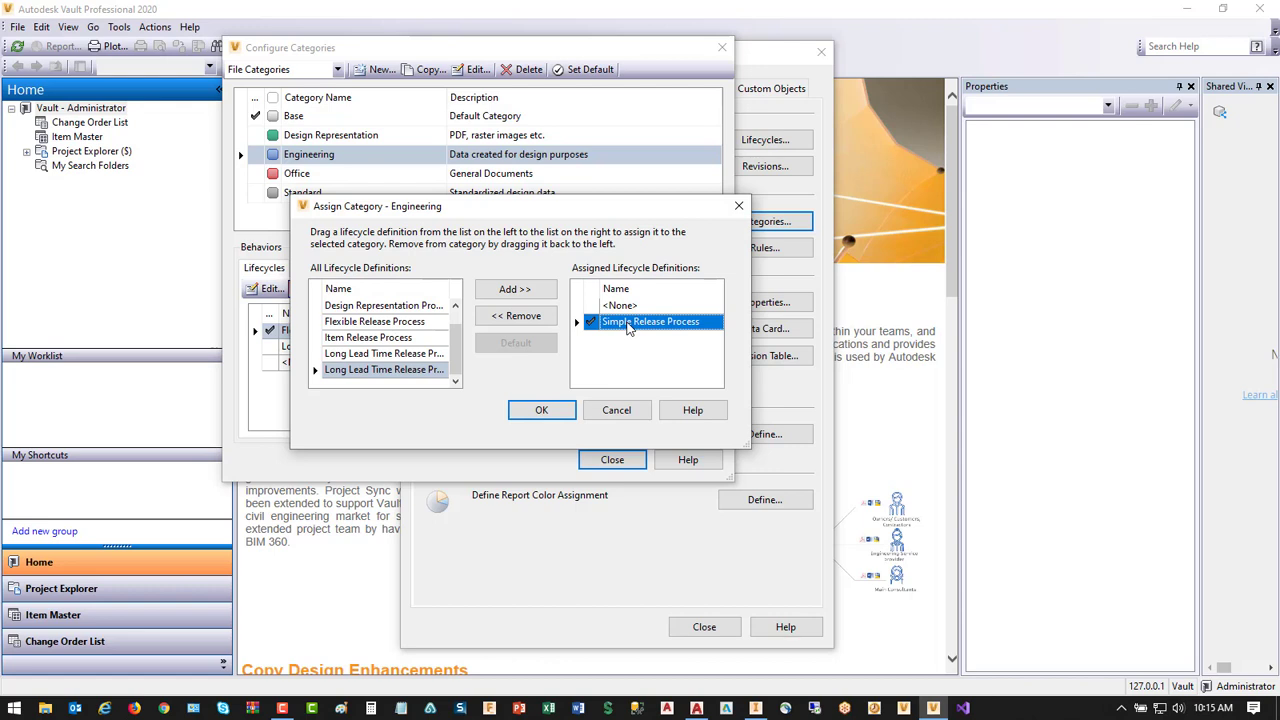
pyautogui.click(541, 410)
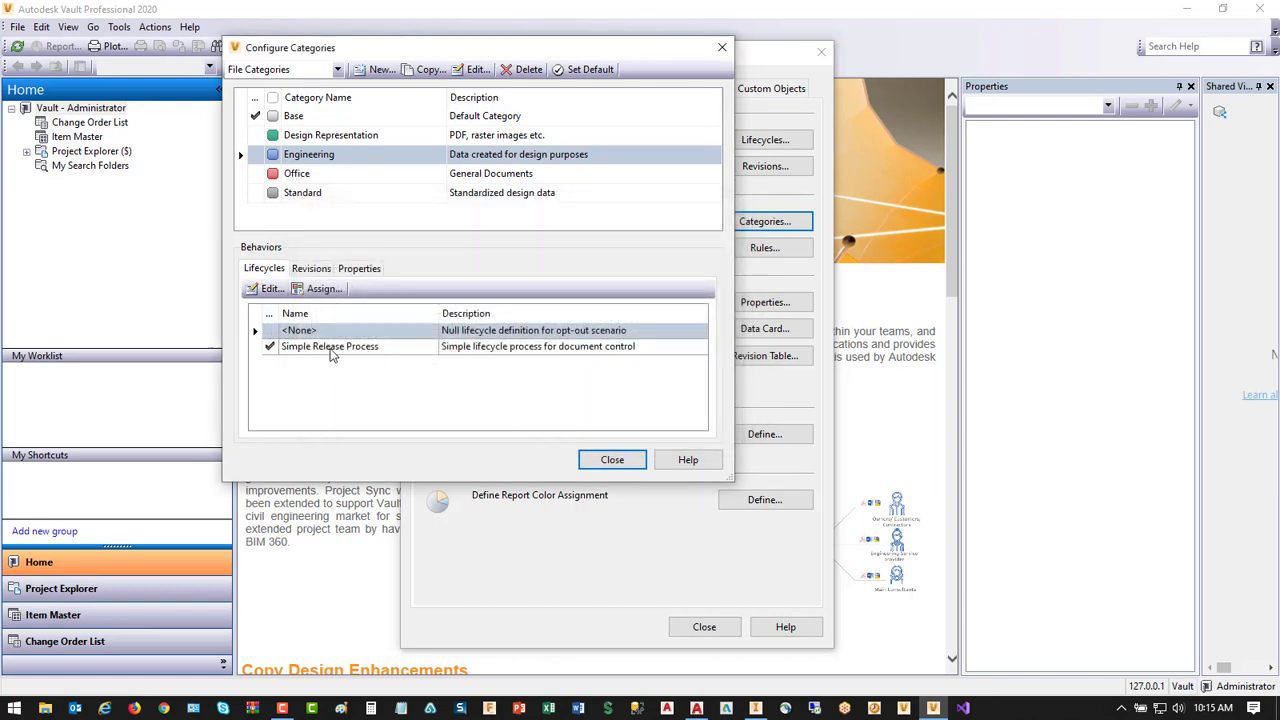
pyautogui.click(312, 269)
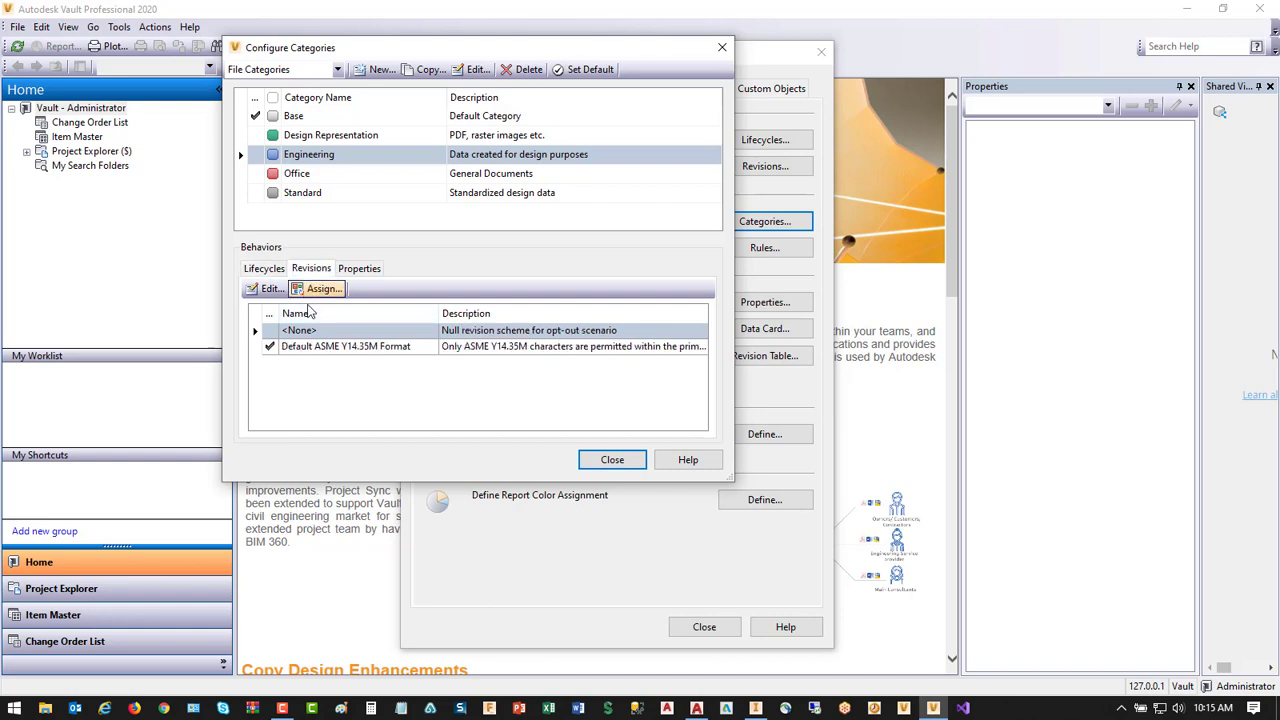
pyautogui.click(358, 270)
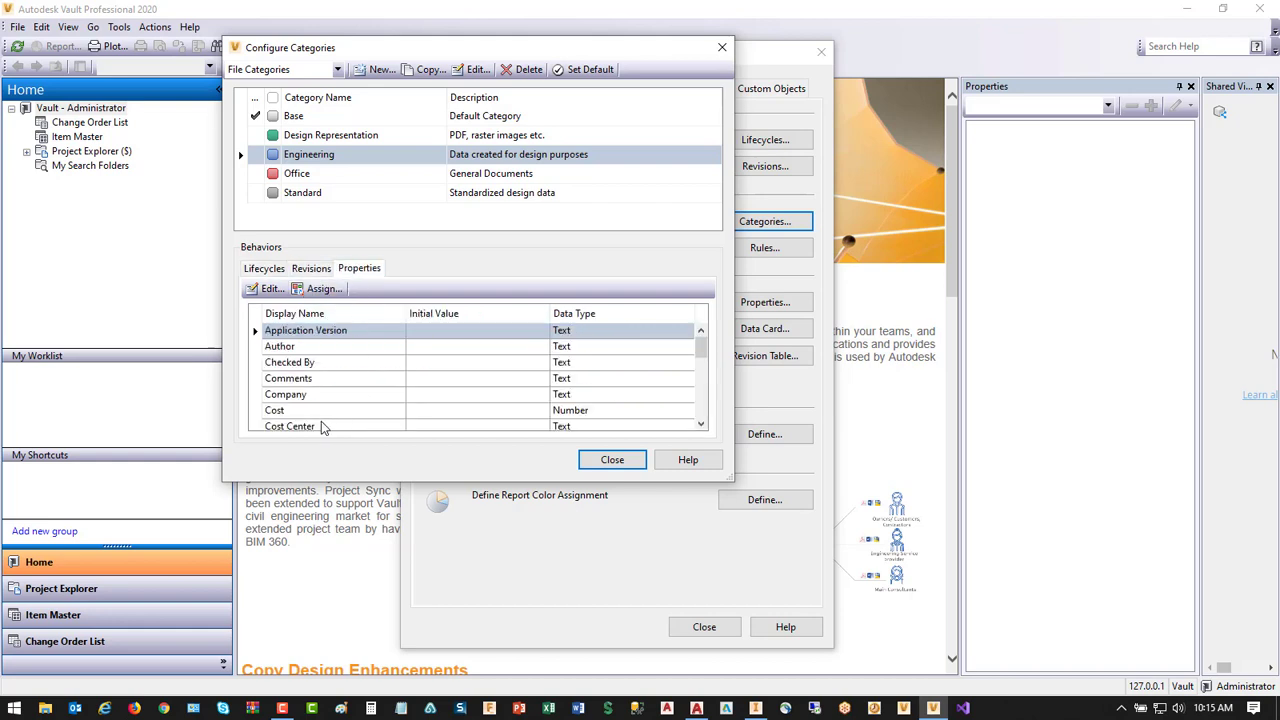
# - Review the Engineering, Design Representation, Default and Office category assignment rules
pyautogui.click(612, 459)
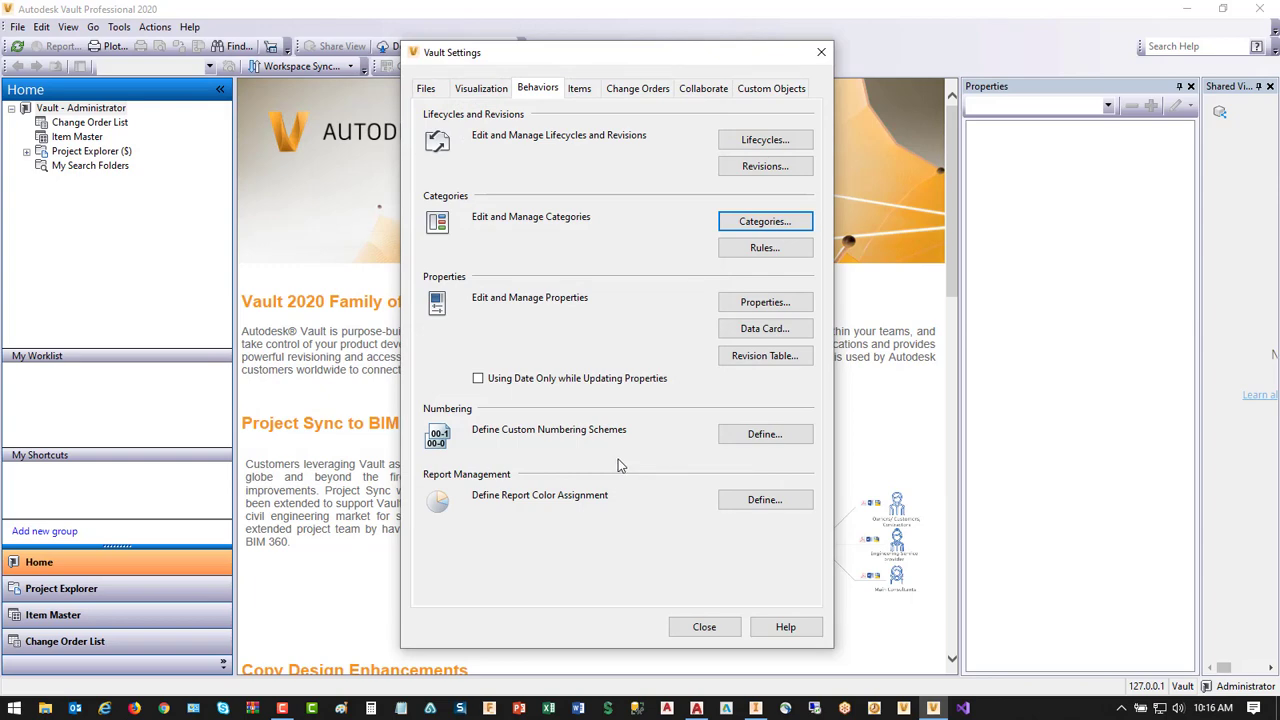
pyautogui.click(757, 253)
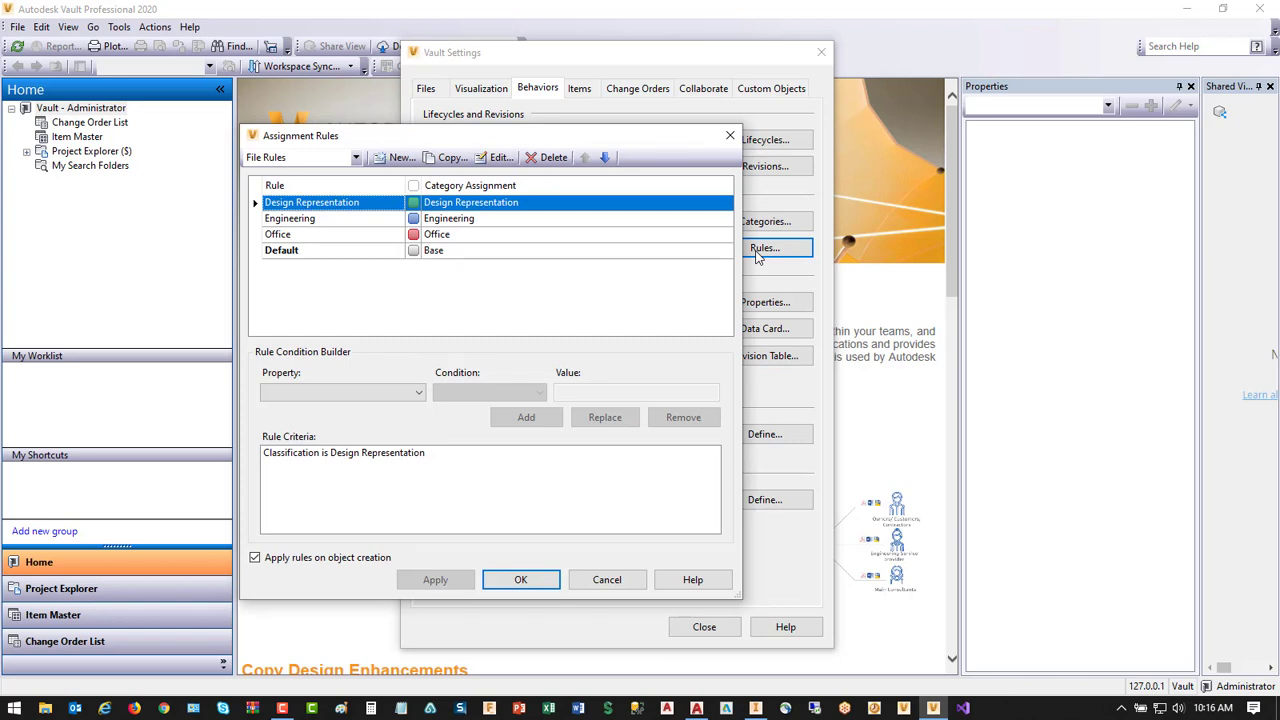
pyautogui.click(364, 222)
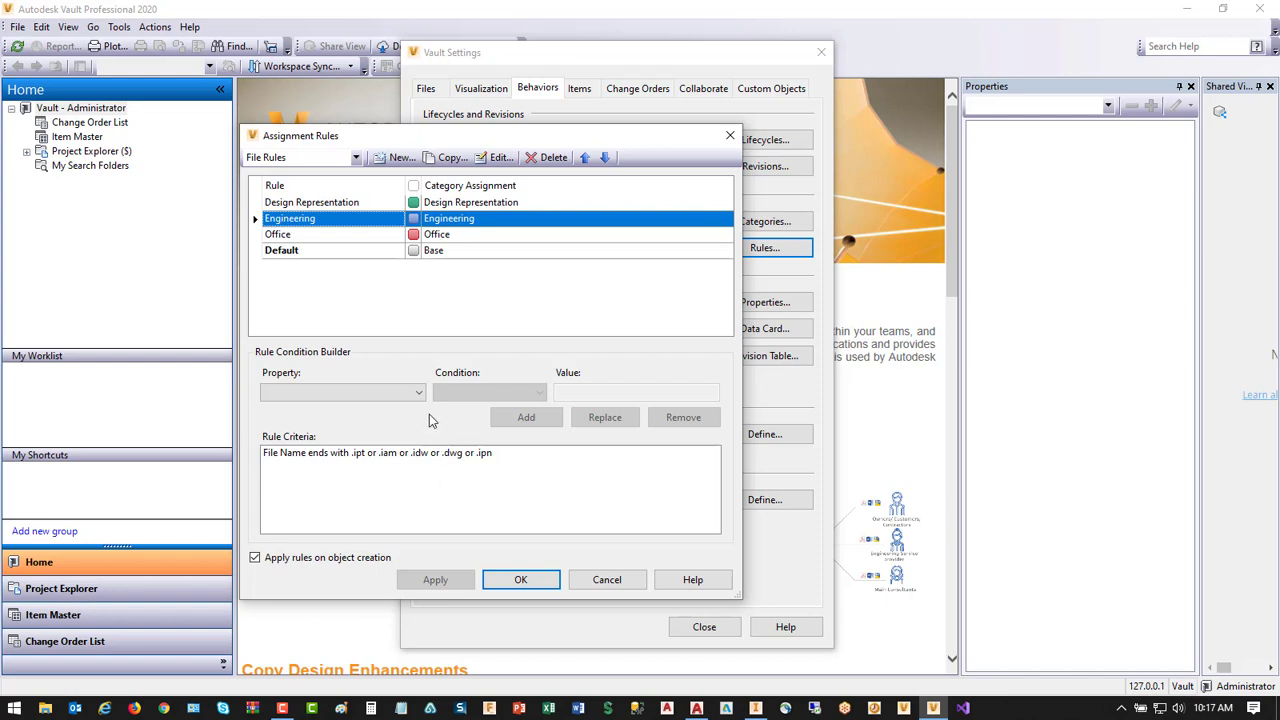
pyautogui.click(343, 204)
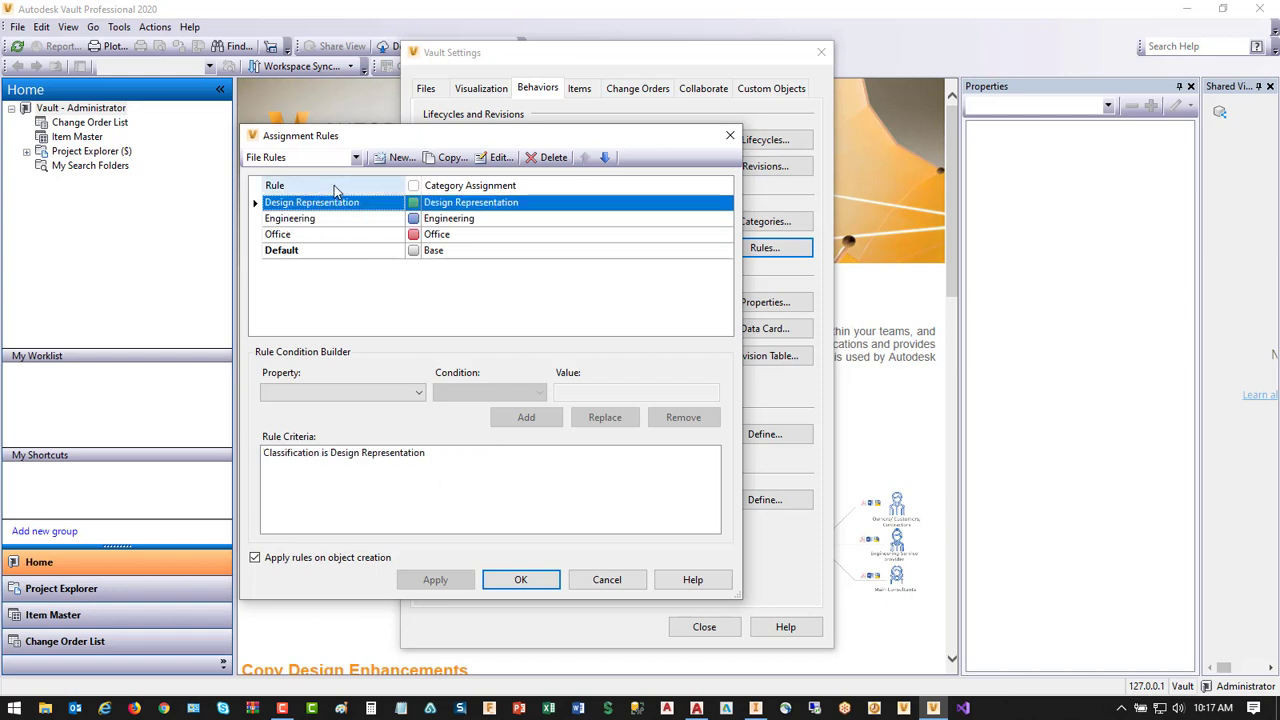
pyautogui.click(338, 254)
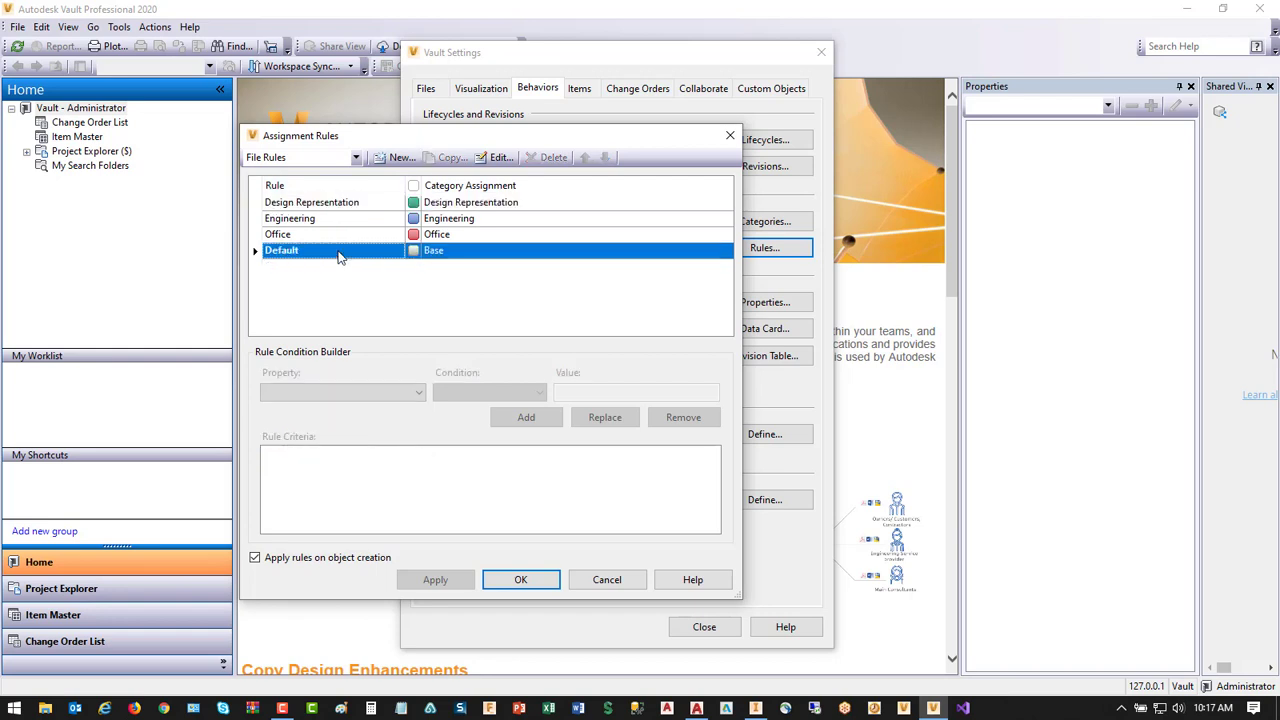
pyautogui.click(343, 236)
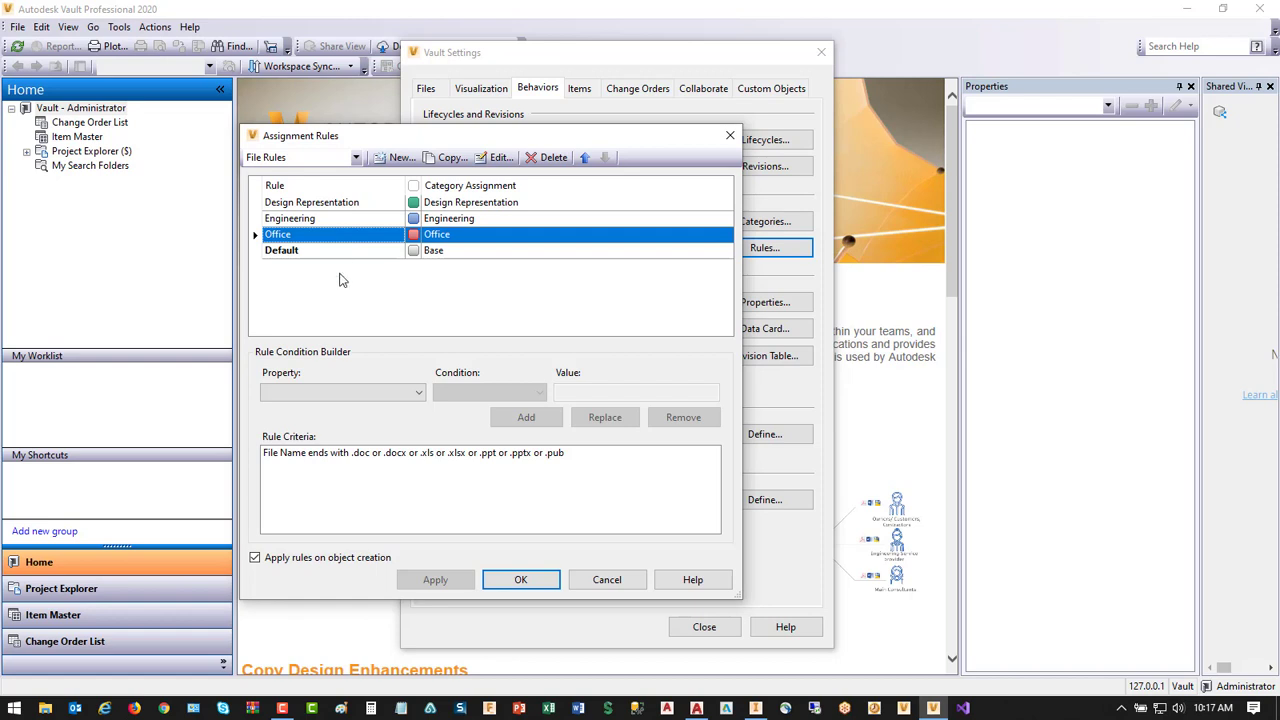
pyautogui.click(521, 583)
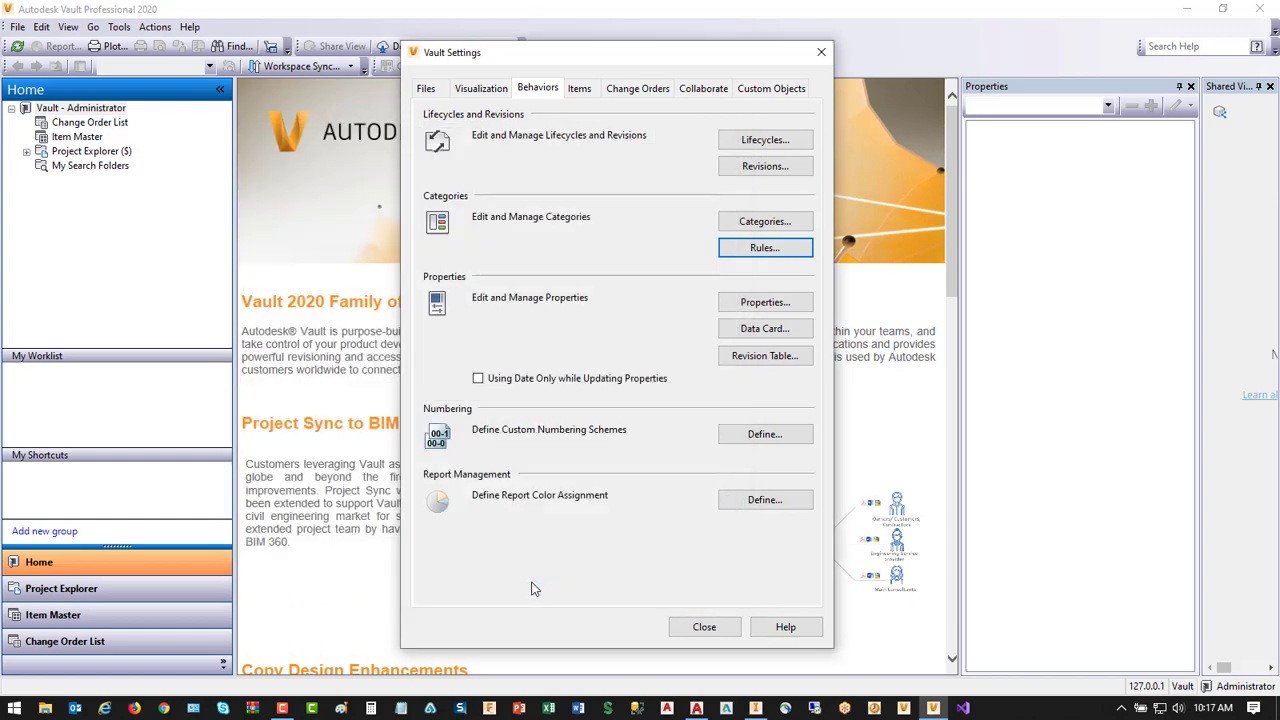
# - Close Vault Settings, switch to Inventor and open the recent 908-409-02-INV.iam assembly
pyautogui.click(705, 628)
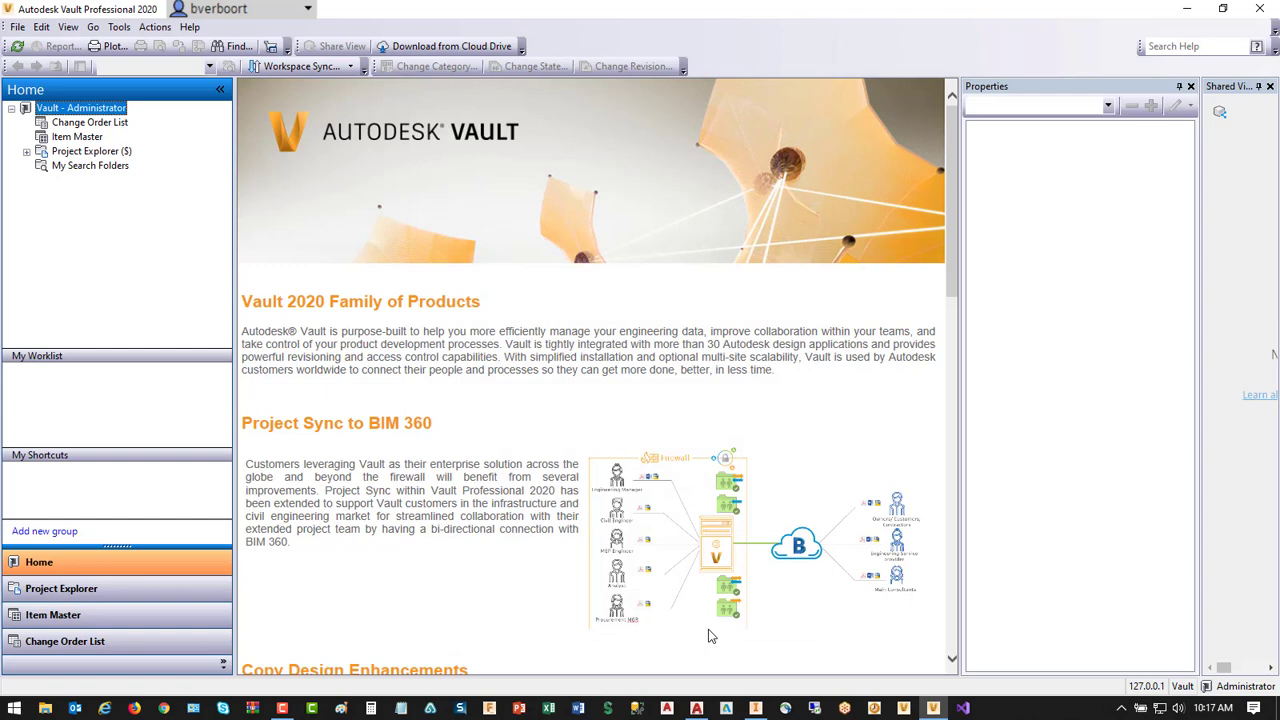
pyautogui.click(757, 708)
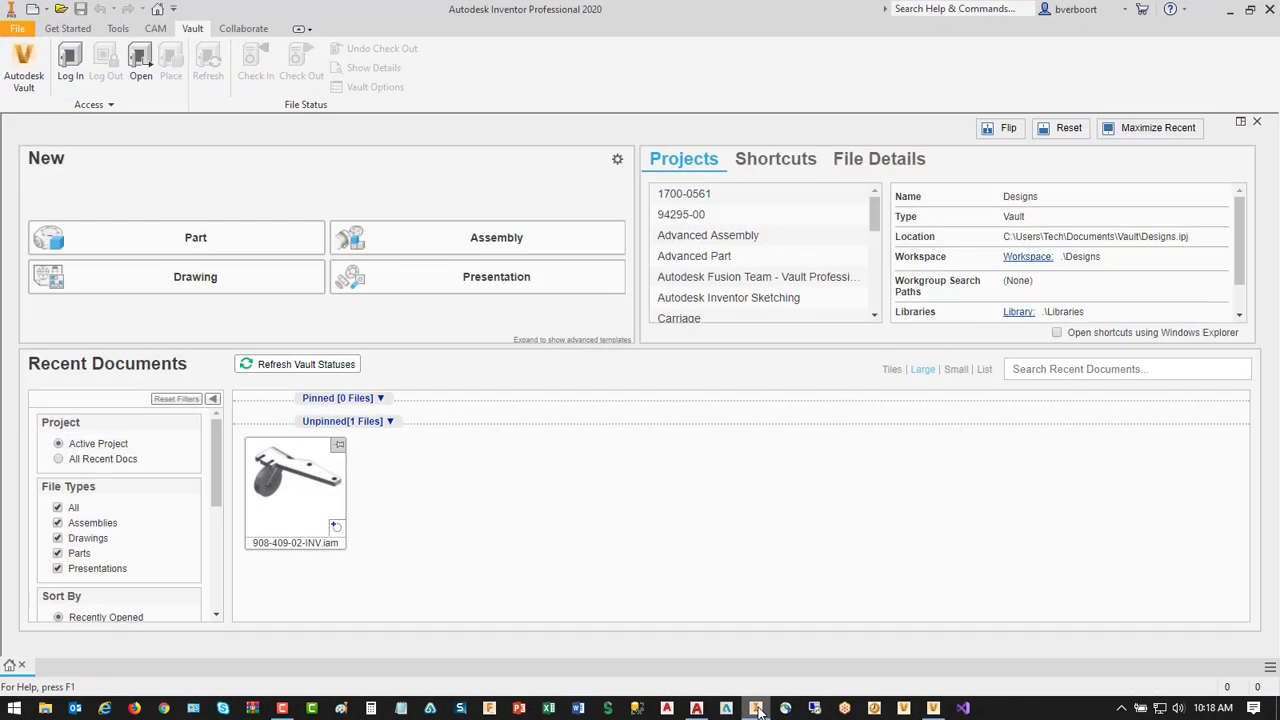
pyautogui.moveTo(323, 514)
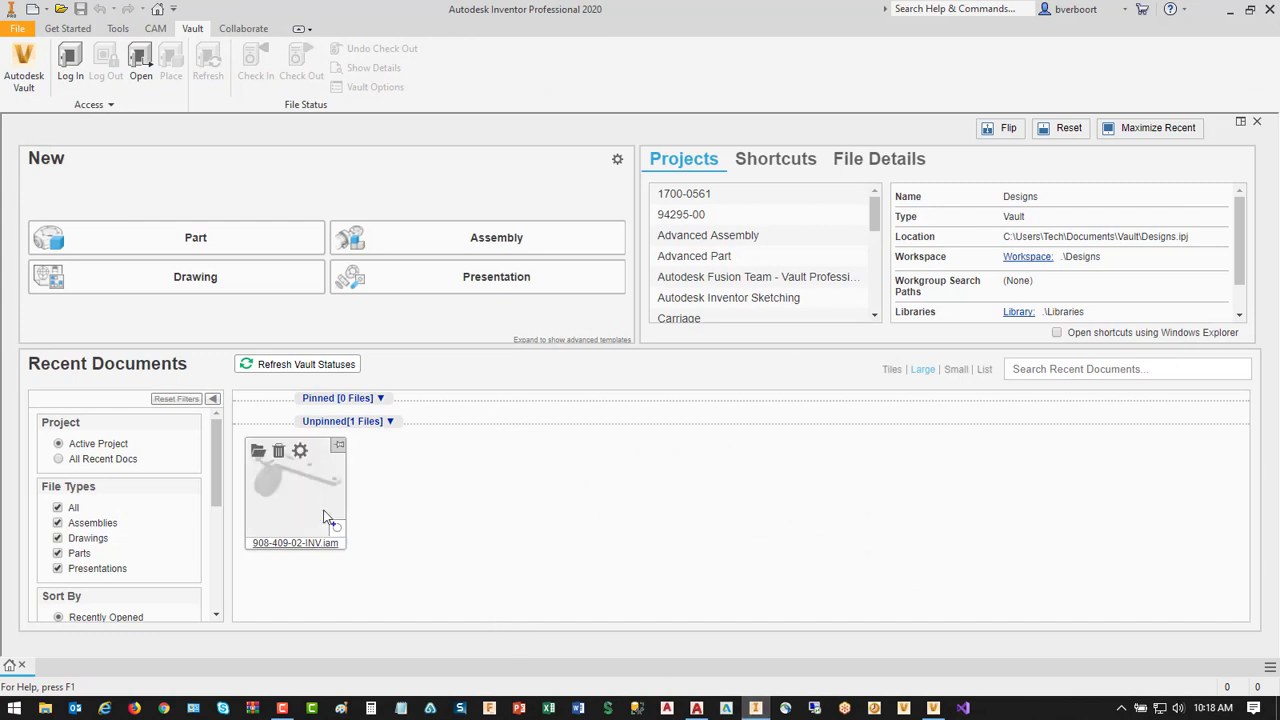
pyautogui.click(258, 451)
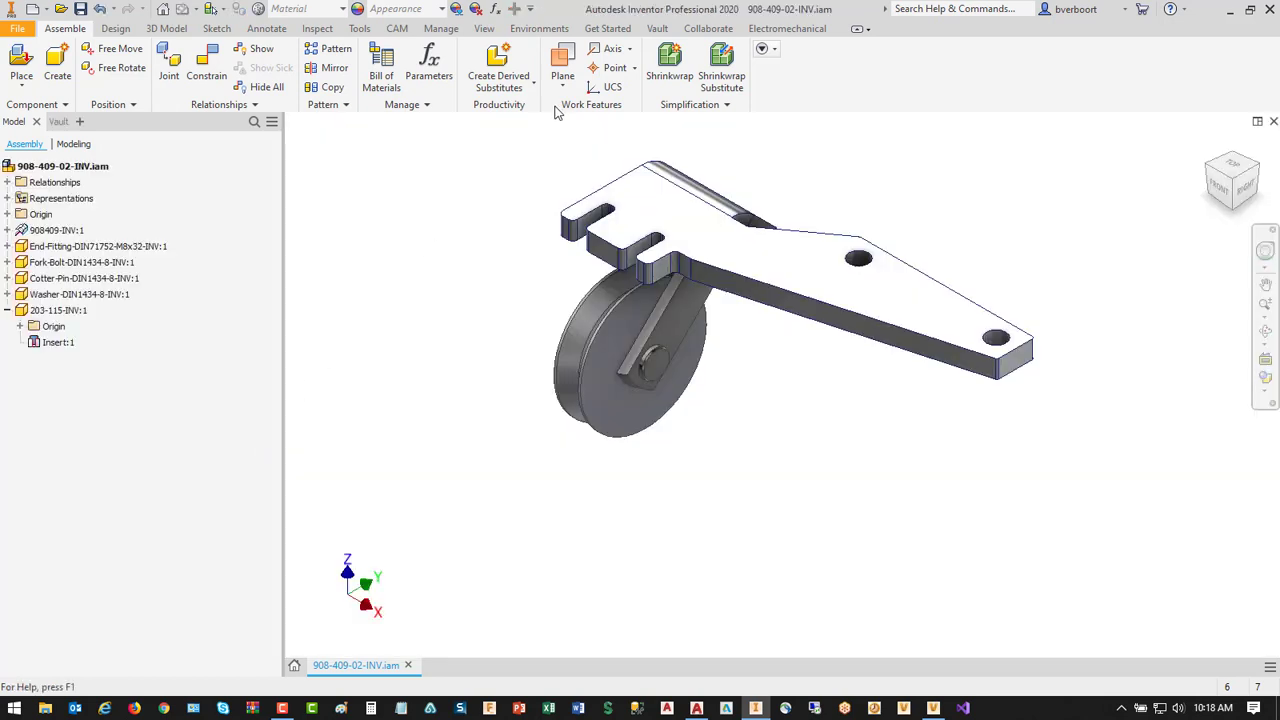
# - Log in to the Vault server as the engineer user from the Vault tab
pyautogui.click(656, 29)
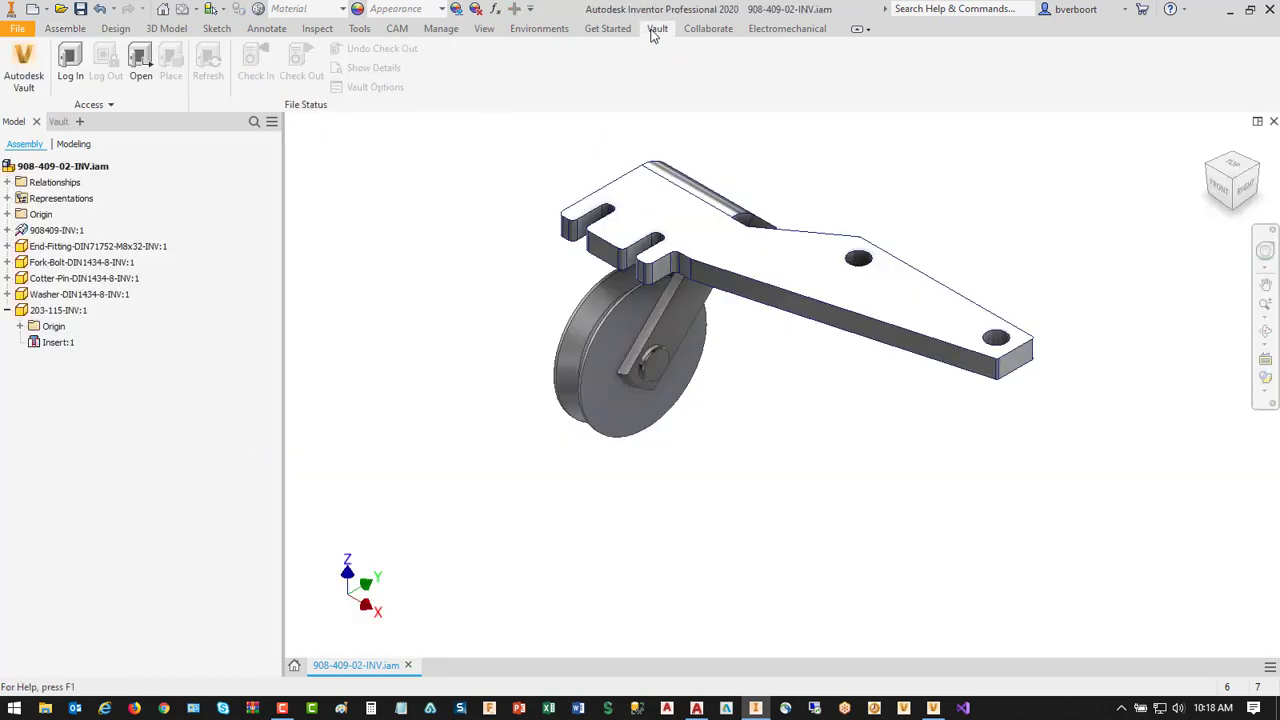
pyautogui.click(70, 76)
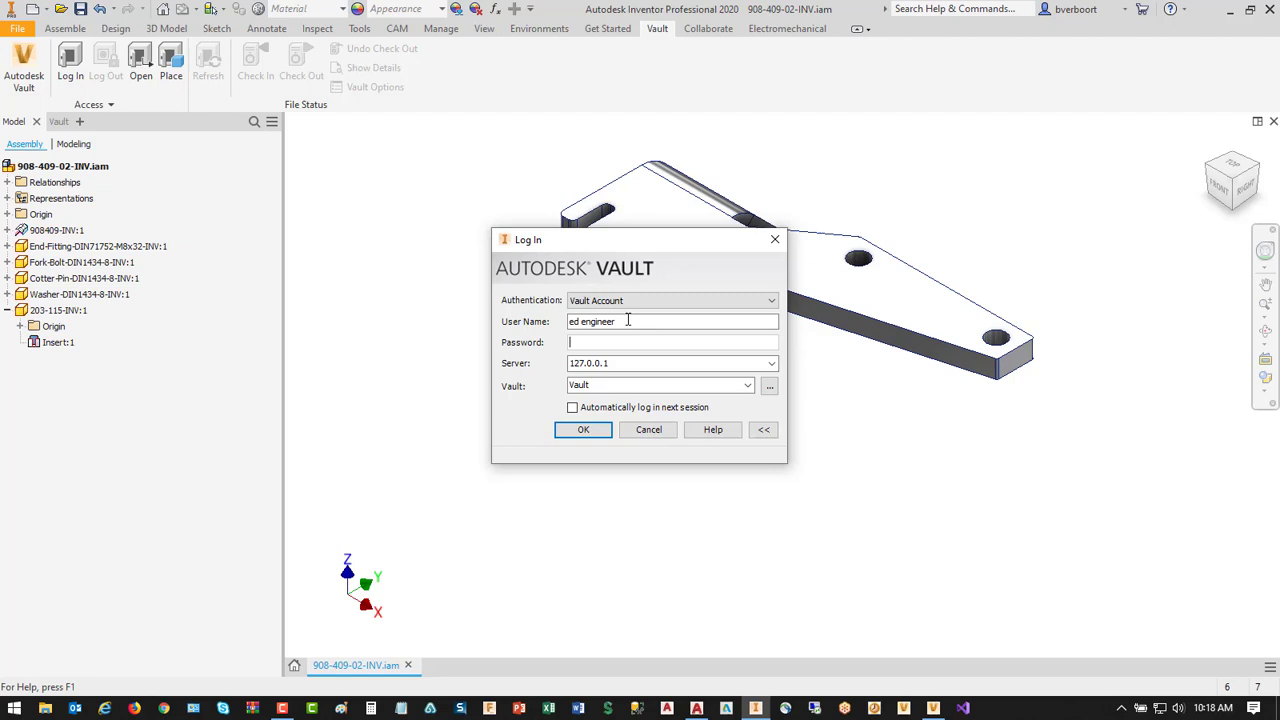
pyautogui.click(575, 435)
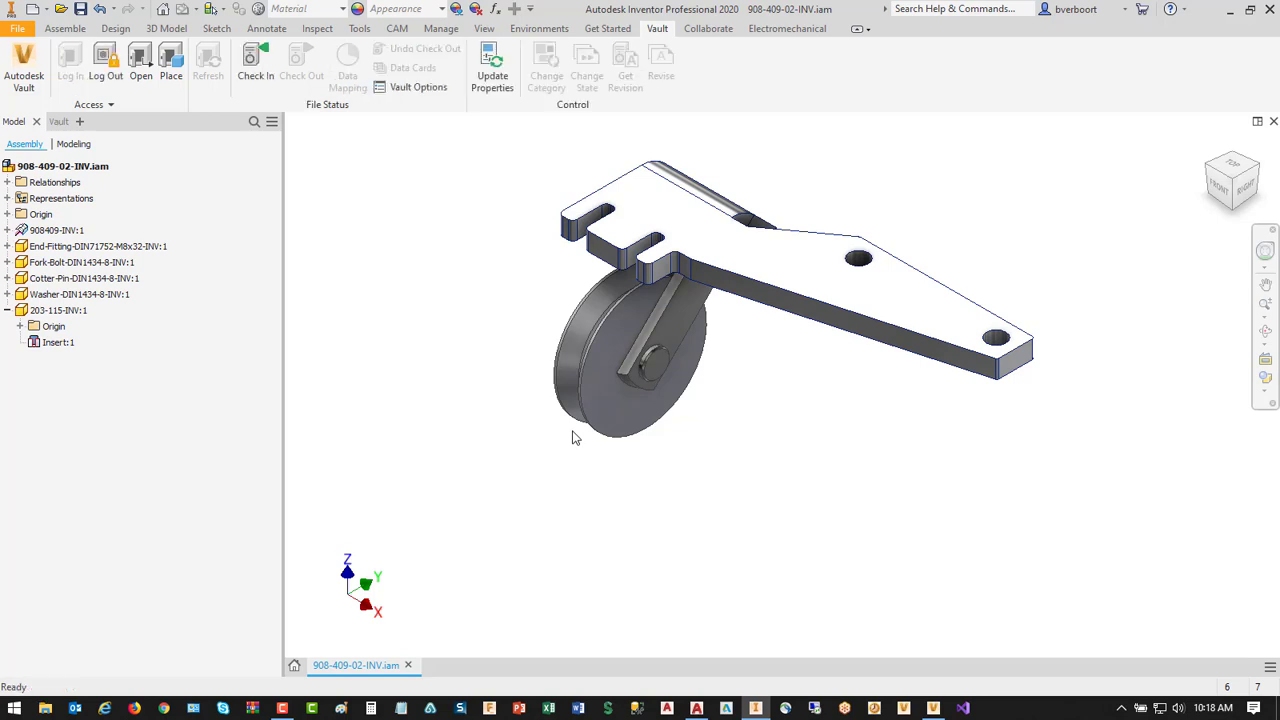
# - Check the 908-409-02-INV.iam assembly and all eight files into Vault with the comment 'initial add'
pyautogui.click(57, 121)
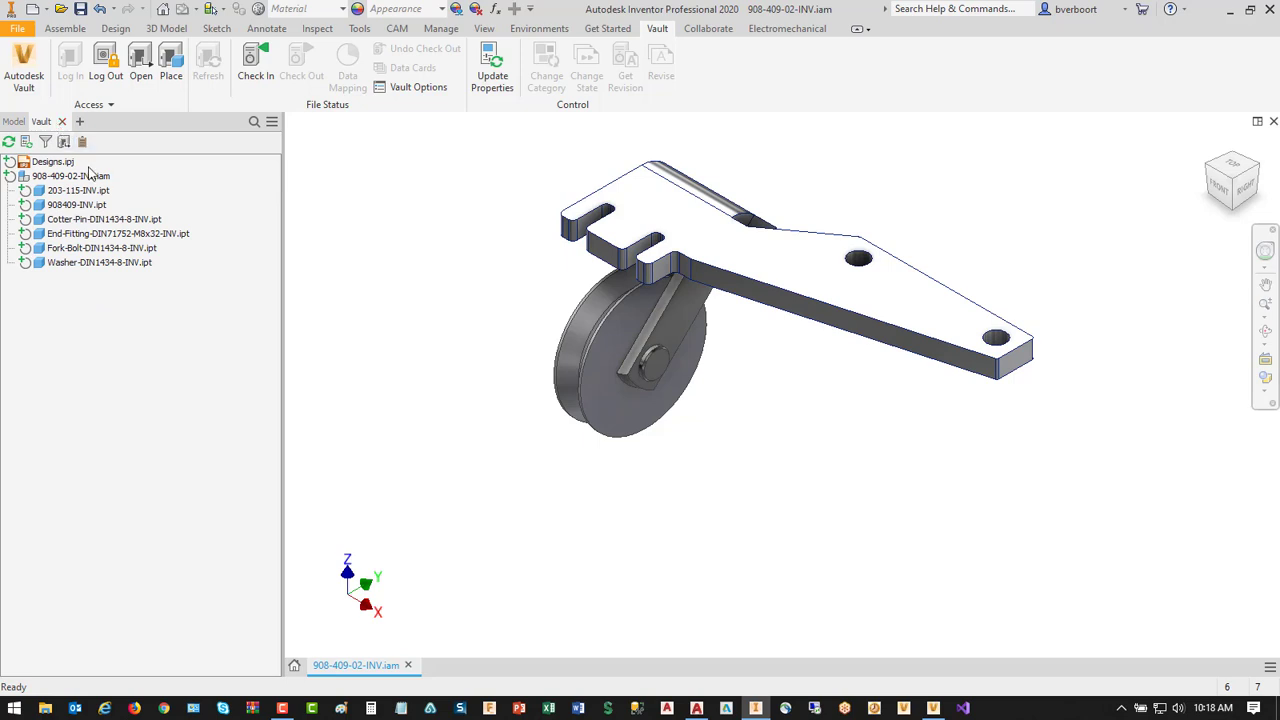
pyautogui.moveTo(25, 195)
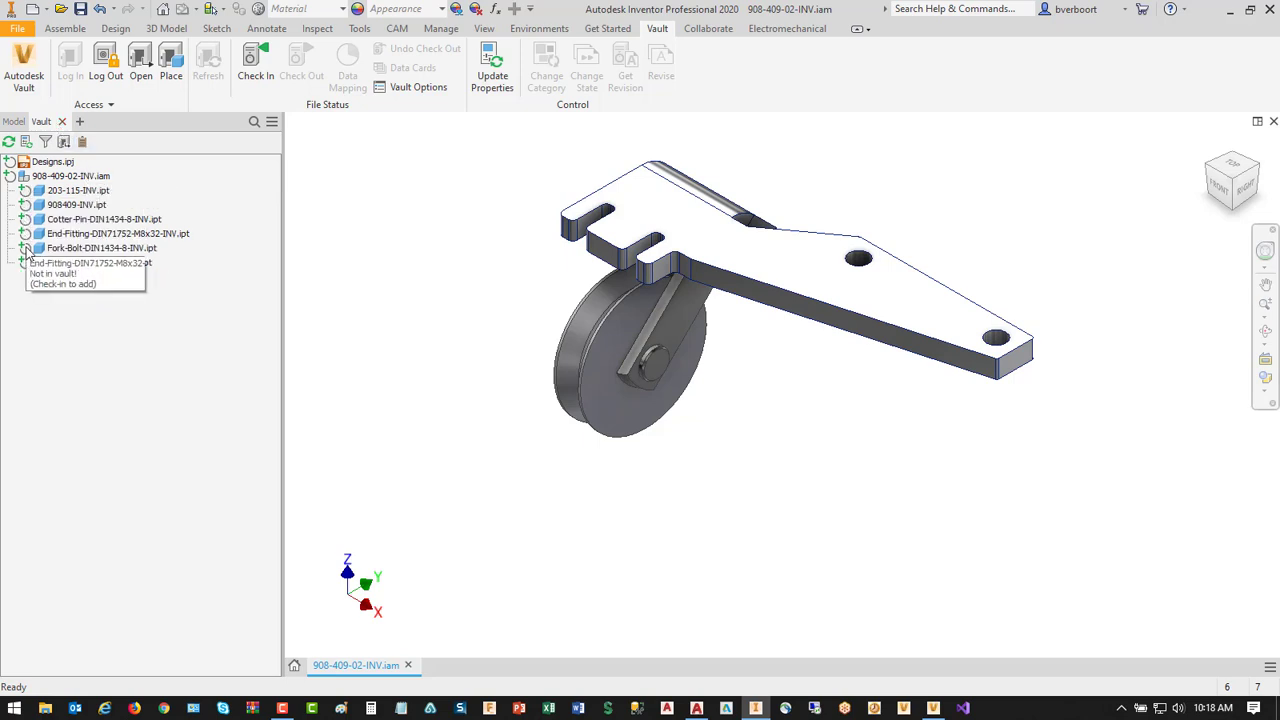
pyautogui.moveTo(24, 265)
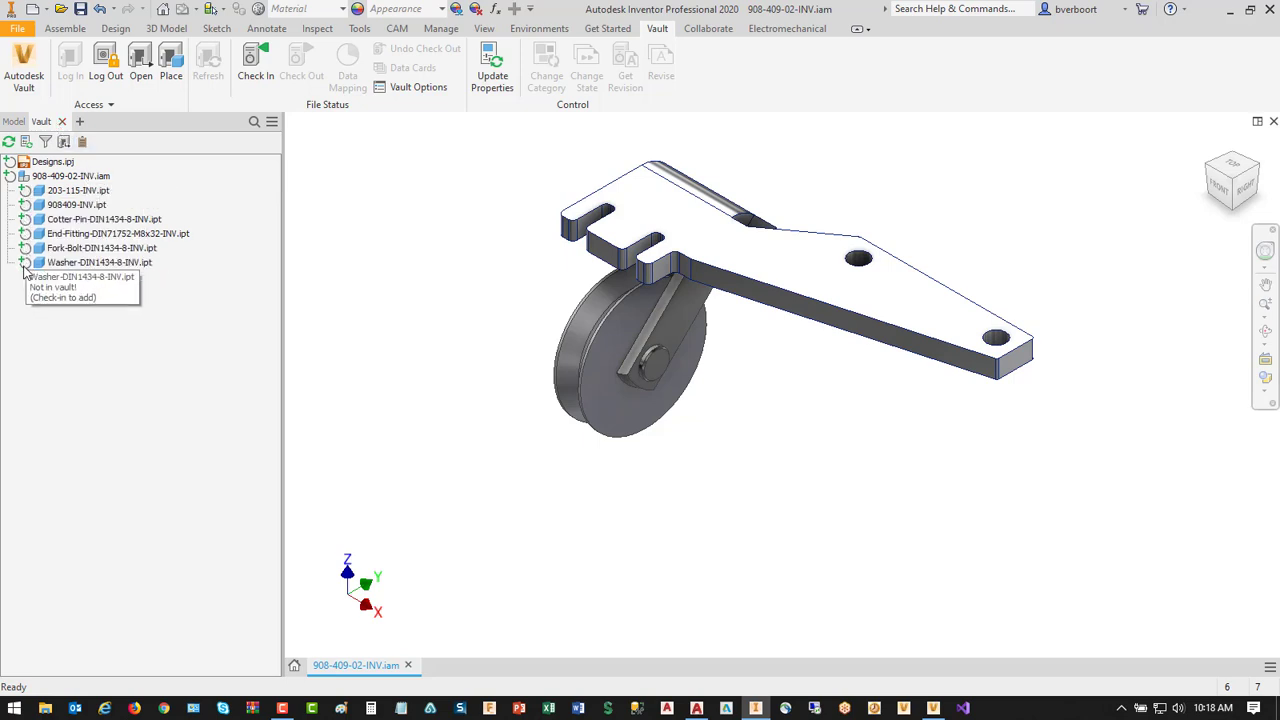
pyautogui.rightClick(82, 178)
pyautogui.click(129, 268)
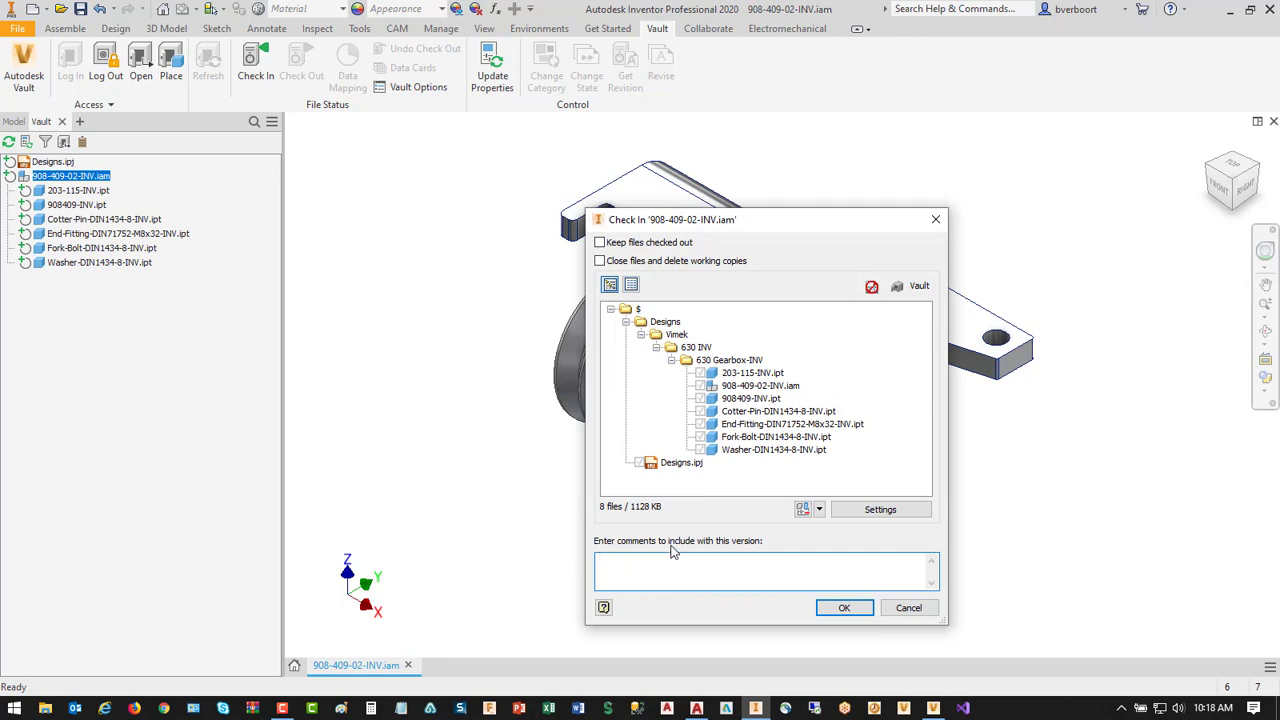
pyautogui.write('initial add')
pyautogui.click(846, 608)
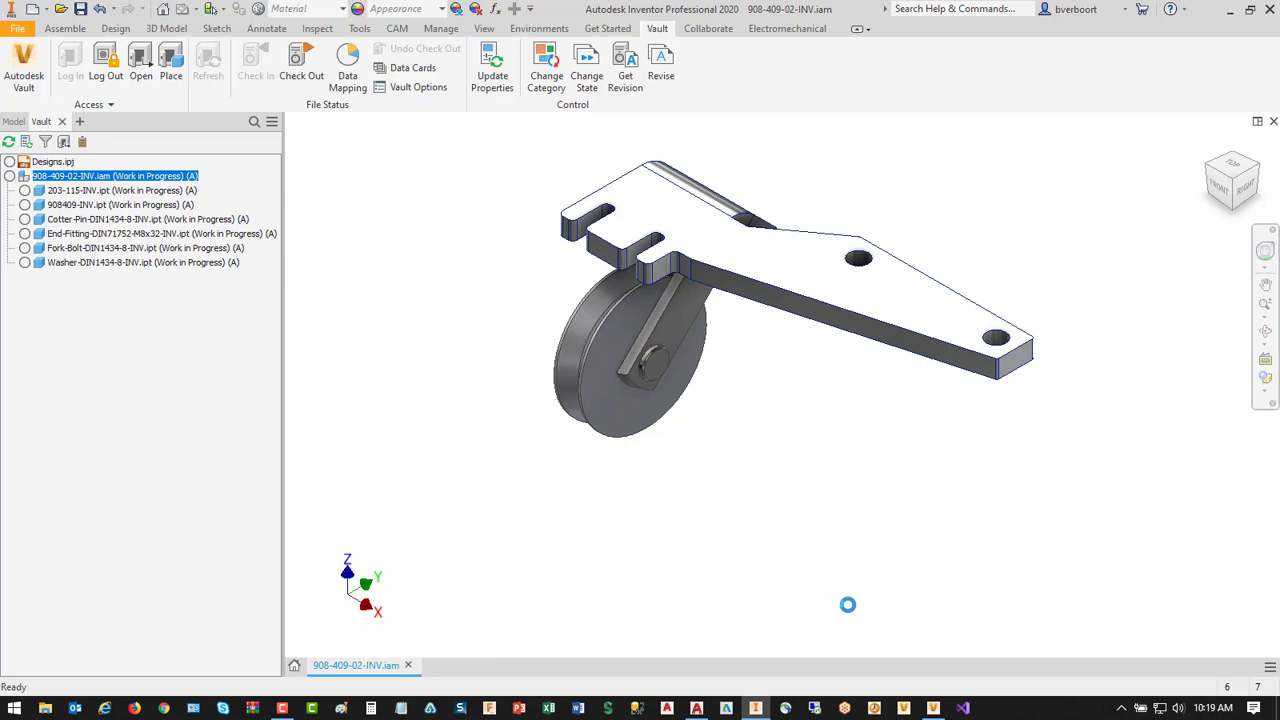
# - Clear the selection and select the top-level 908-409-02-INV.iam assembly in the Vault browser
pyautogui.click(90, 298)
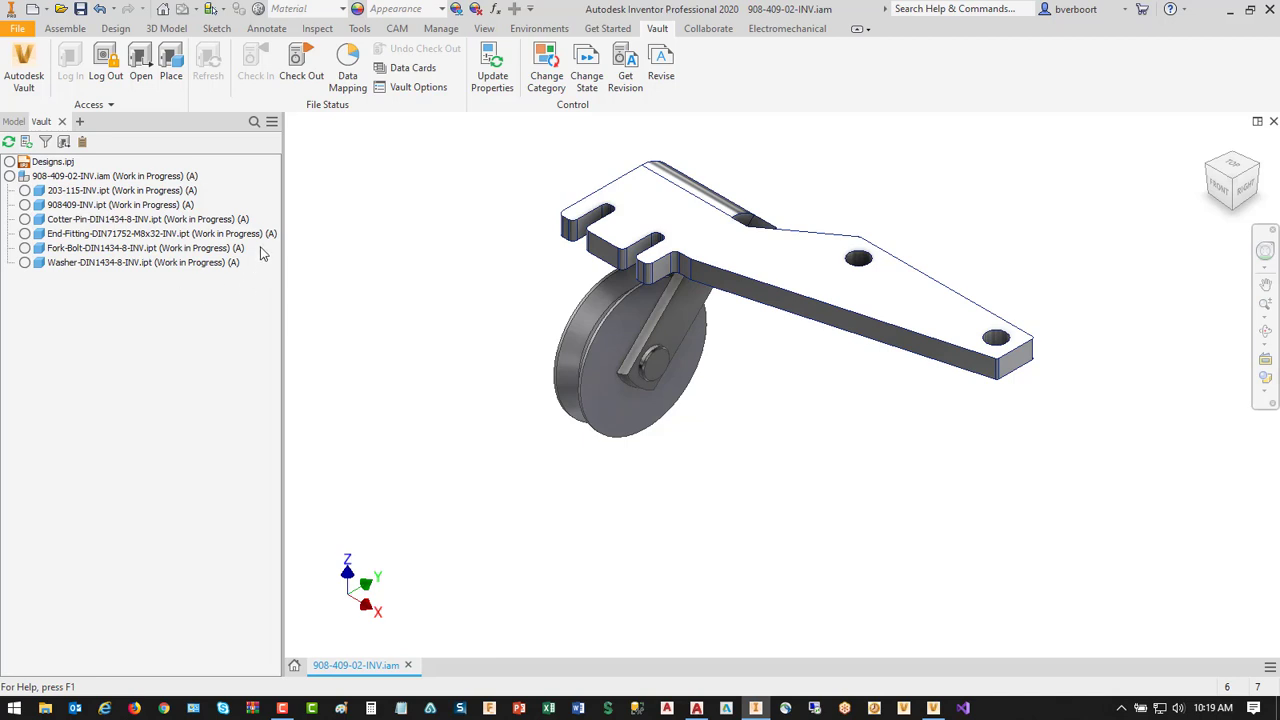
pyautogui.moveTo(201, 176)
pyautogui.click(133, 179)
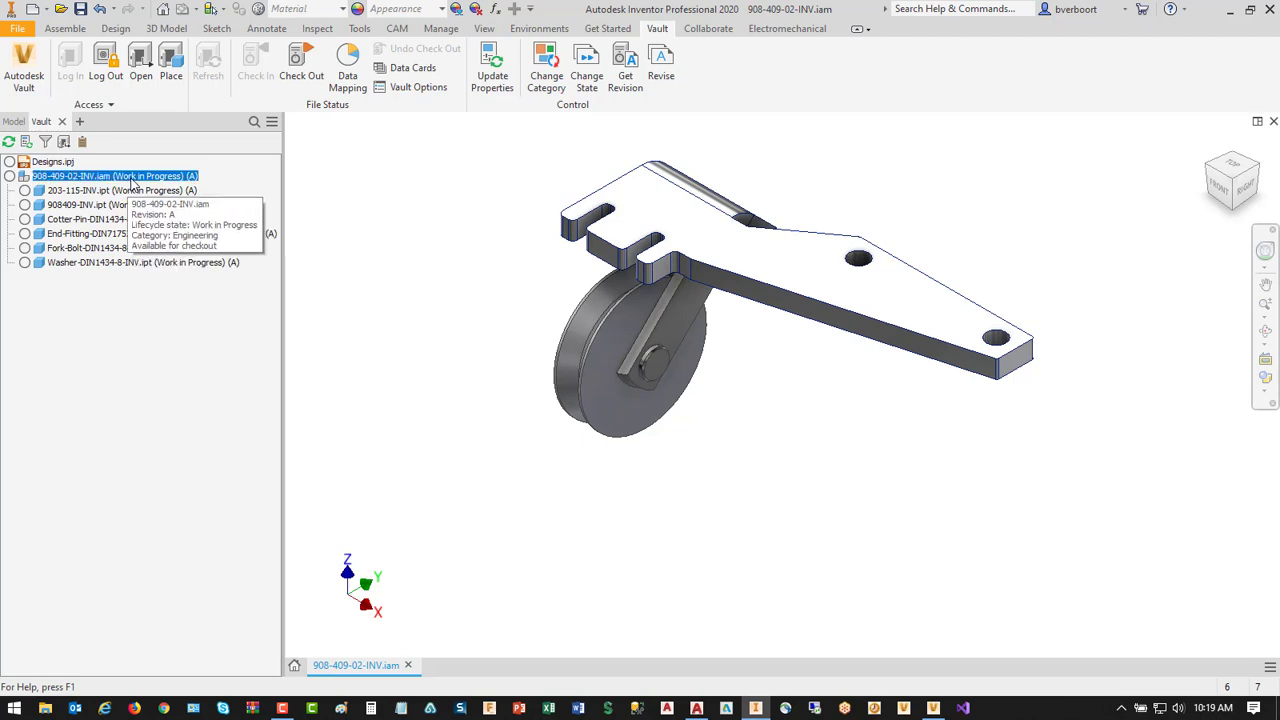
# - Attempt to change the assembly's state to Released, then dismiss the Cannot Change State of Files error
pyautogui.rightClick(145, 183)
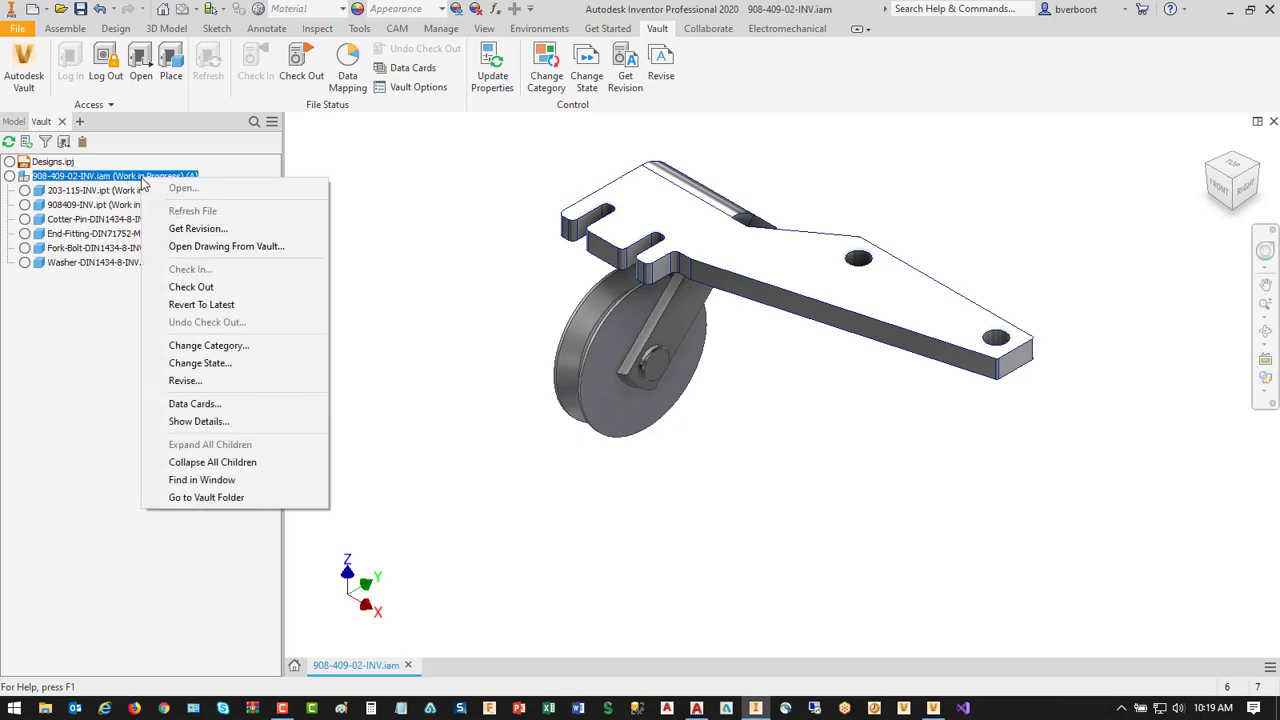
pyautogui.click(197, 366)
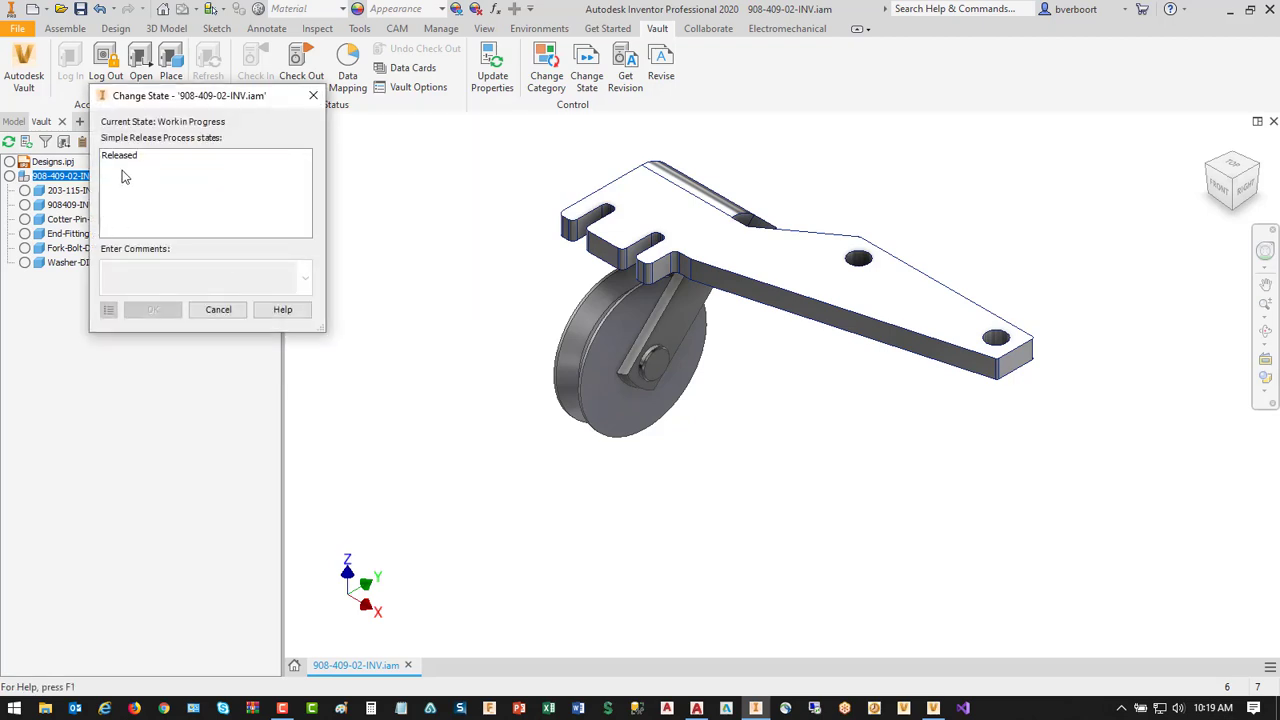
pyautogui.click(124, 164)
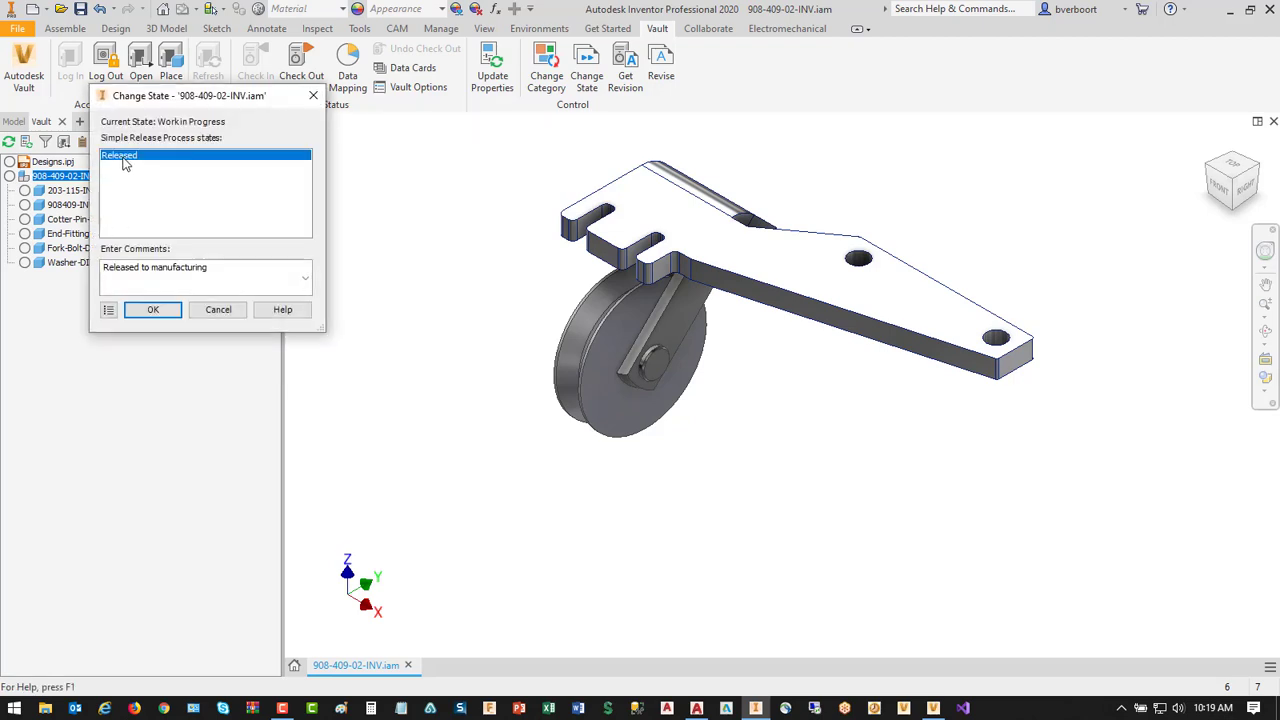
pyautogui.click(153, 310)
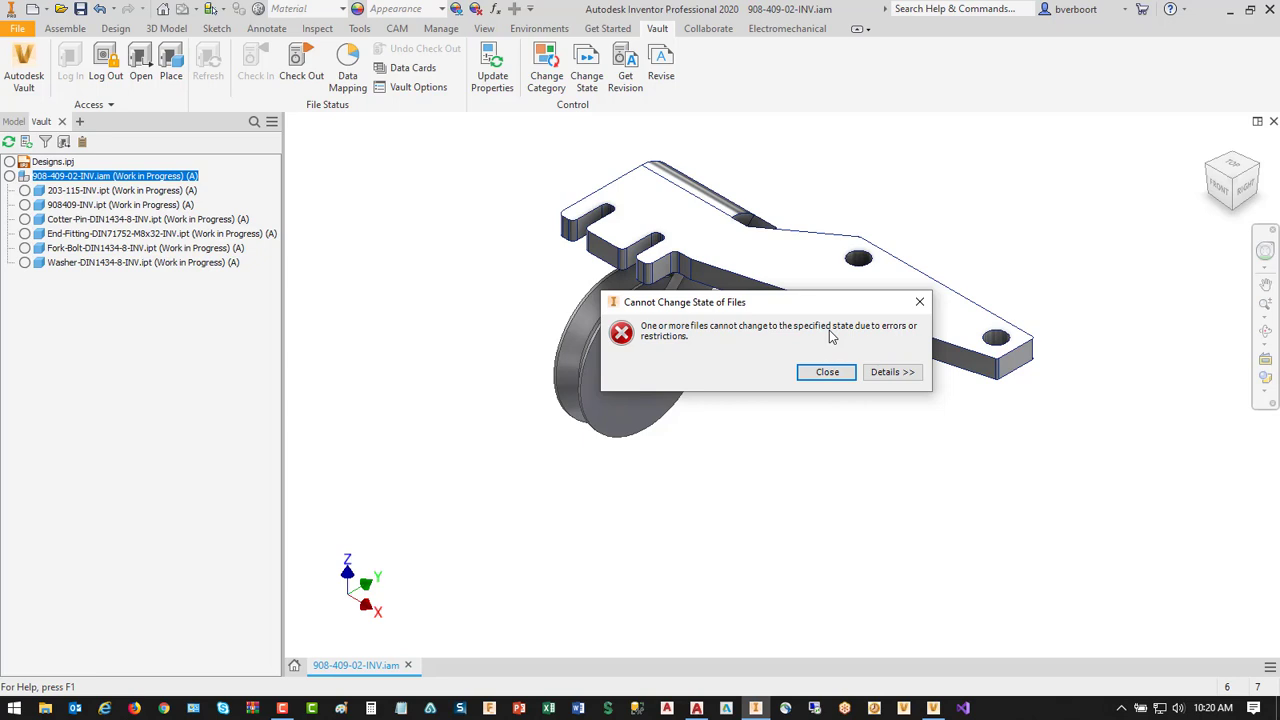
pyautogui.click(827, 372)
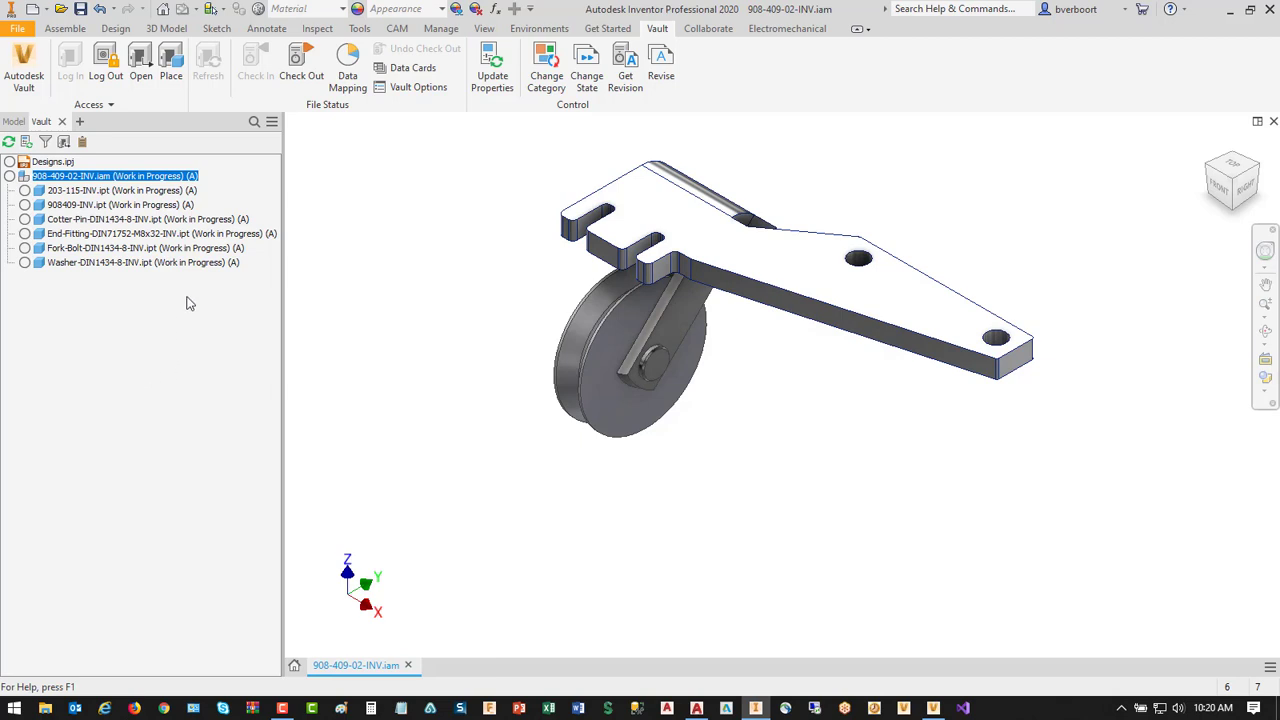
# - Select the assembly and all its parts and change their state to Released
pyautogui.moveTo(146, 183)
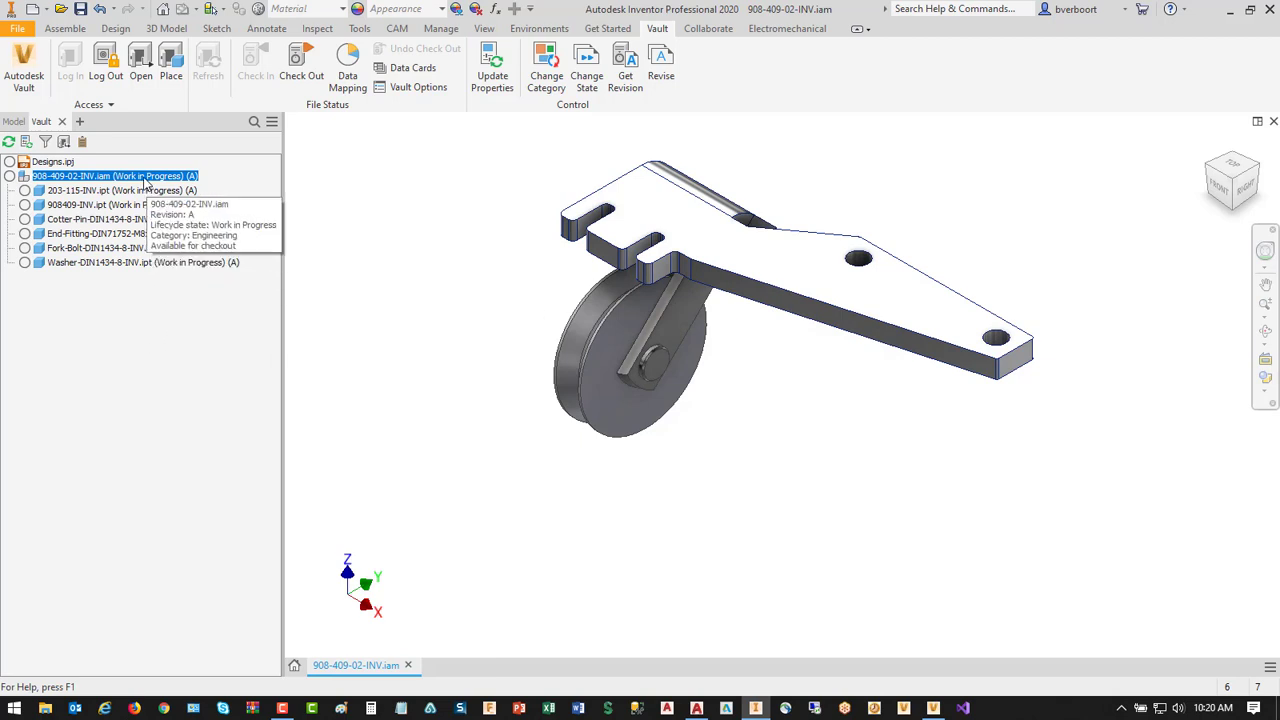
pyautogui.keyDown('shift'); pyautogui.click(141, 265); pyautogui.keyUp('shift')
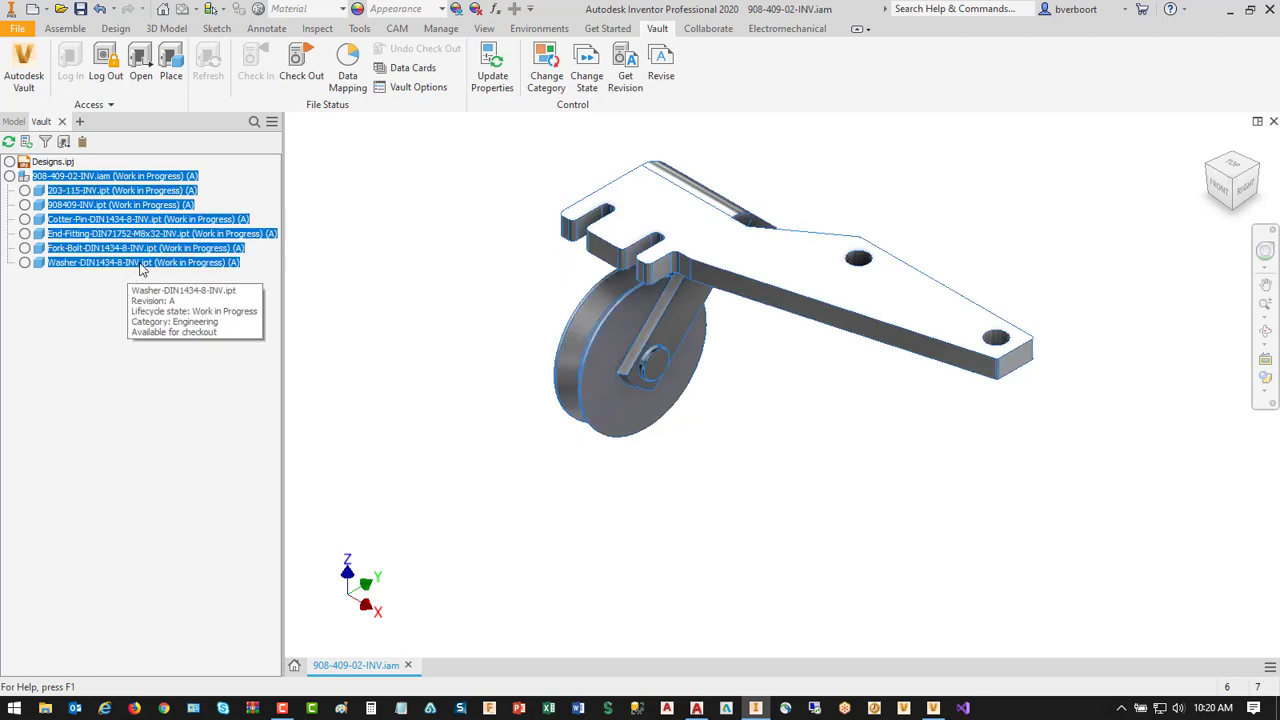
pyautogui.rightClick(153, 177)
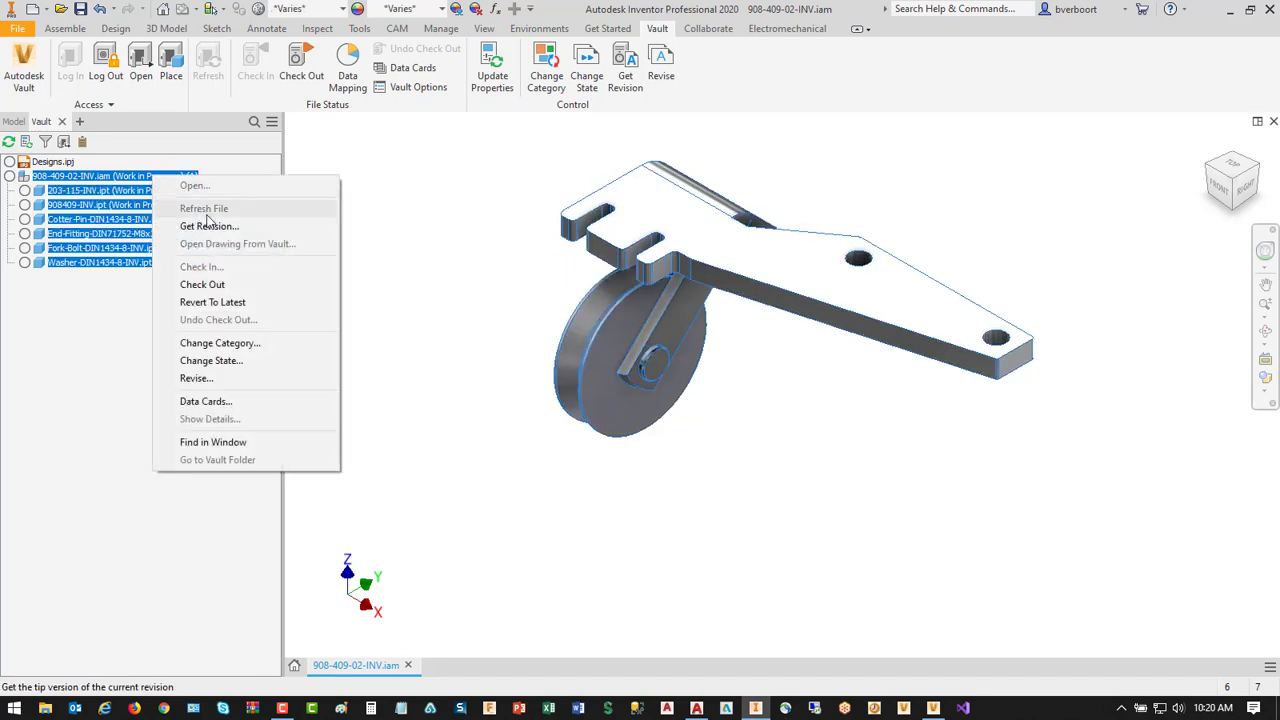
pyautogui.click(222, 362)
pyautogui.click(120, 157)
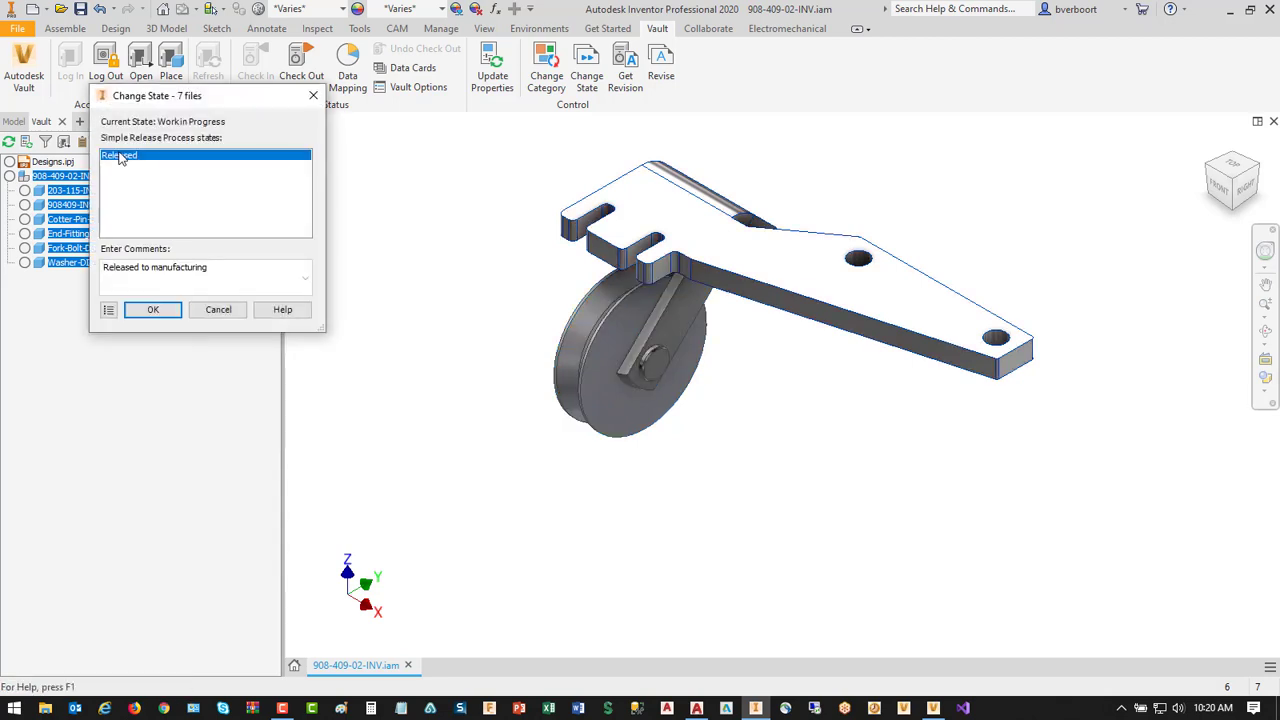
pyautogui.click(152, 310)
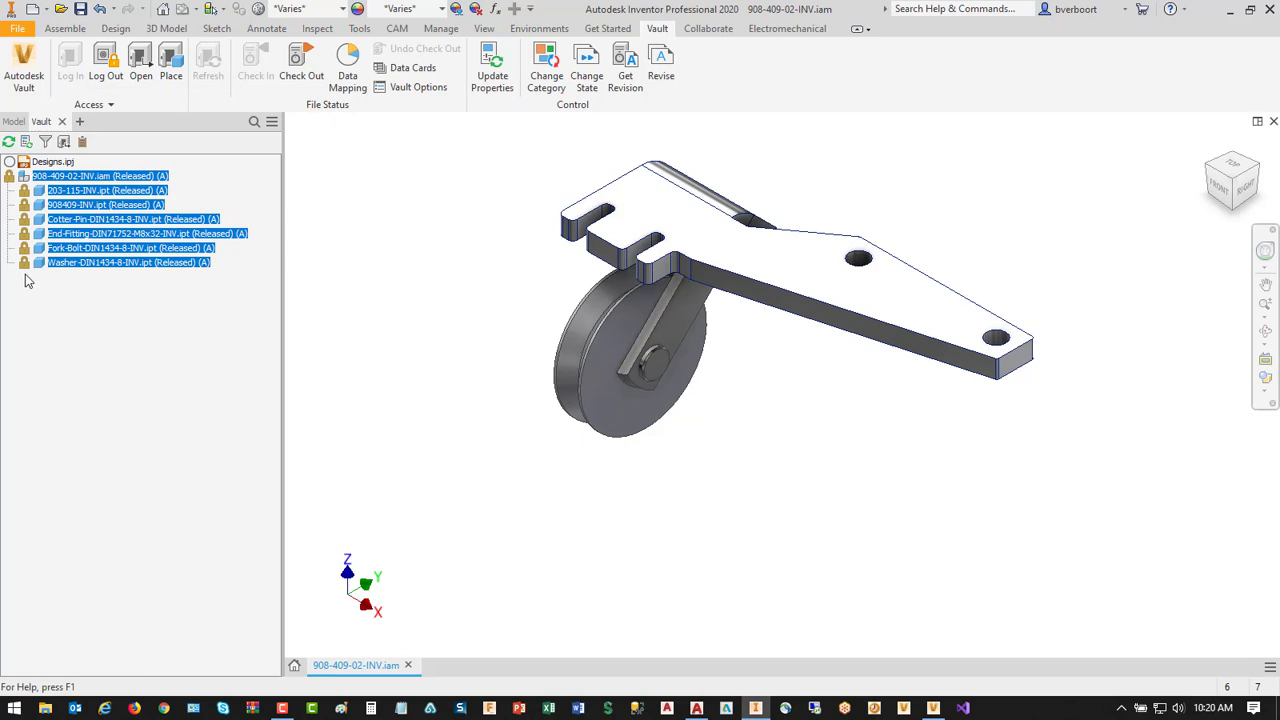
# - Select the Washer part and view its file actions, closing them without changes
pyautogui.moveTo(25, 272)
pyautogui.click(66, 292)
pyautogui.rightClick(112, 265)
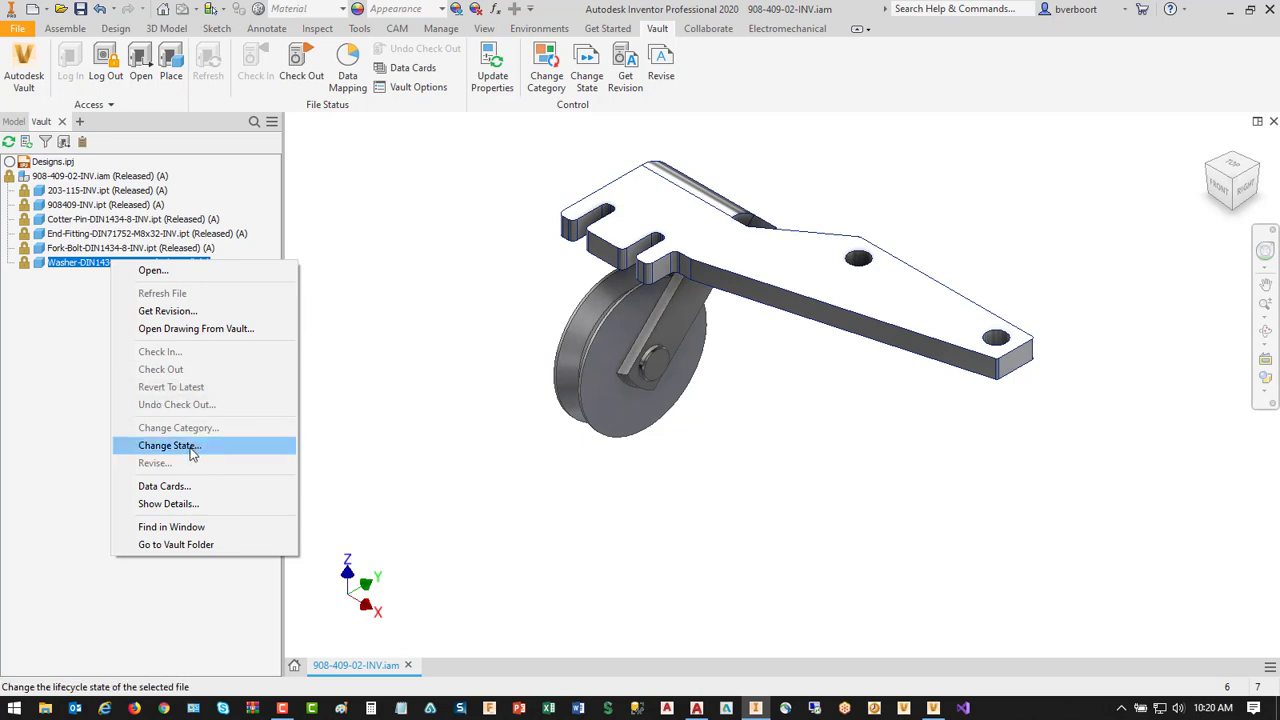
pyautogui.click(72, 321)
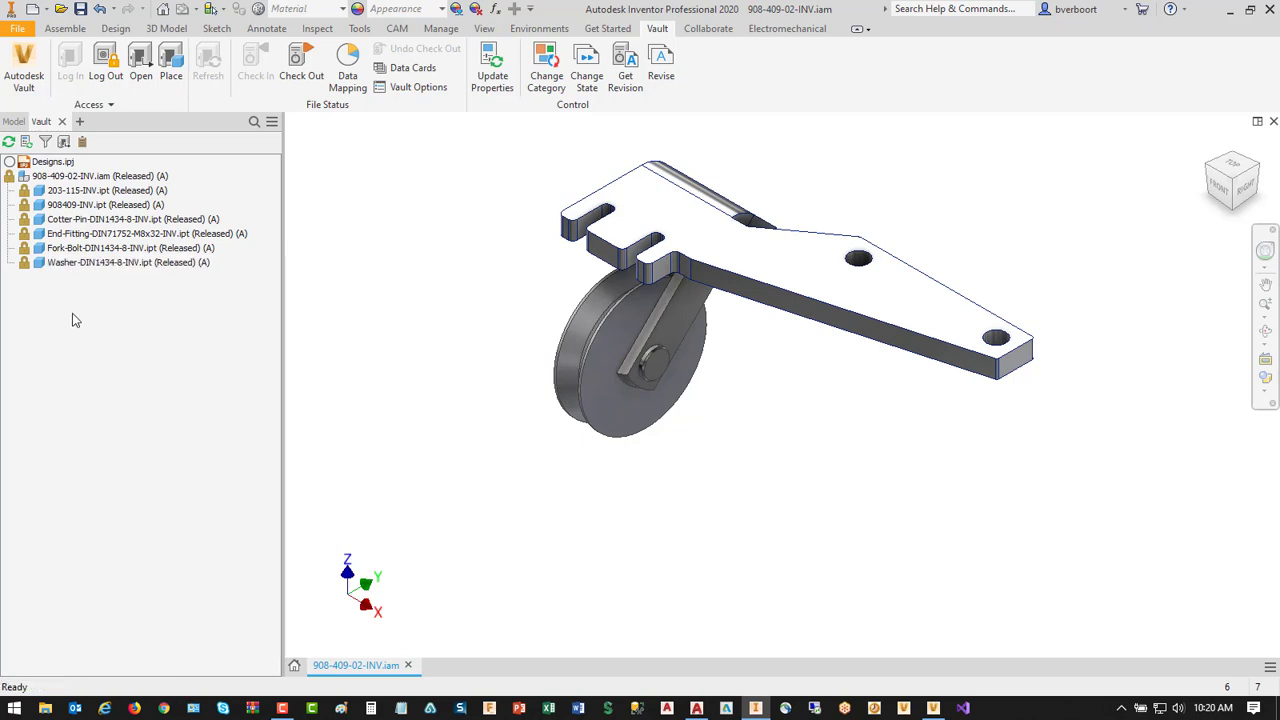
# - Change the wheel part 203-115-INV.ipt's lifecycle state from Released to Work in Progress
pyautogui.click(617, 322)
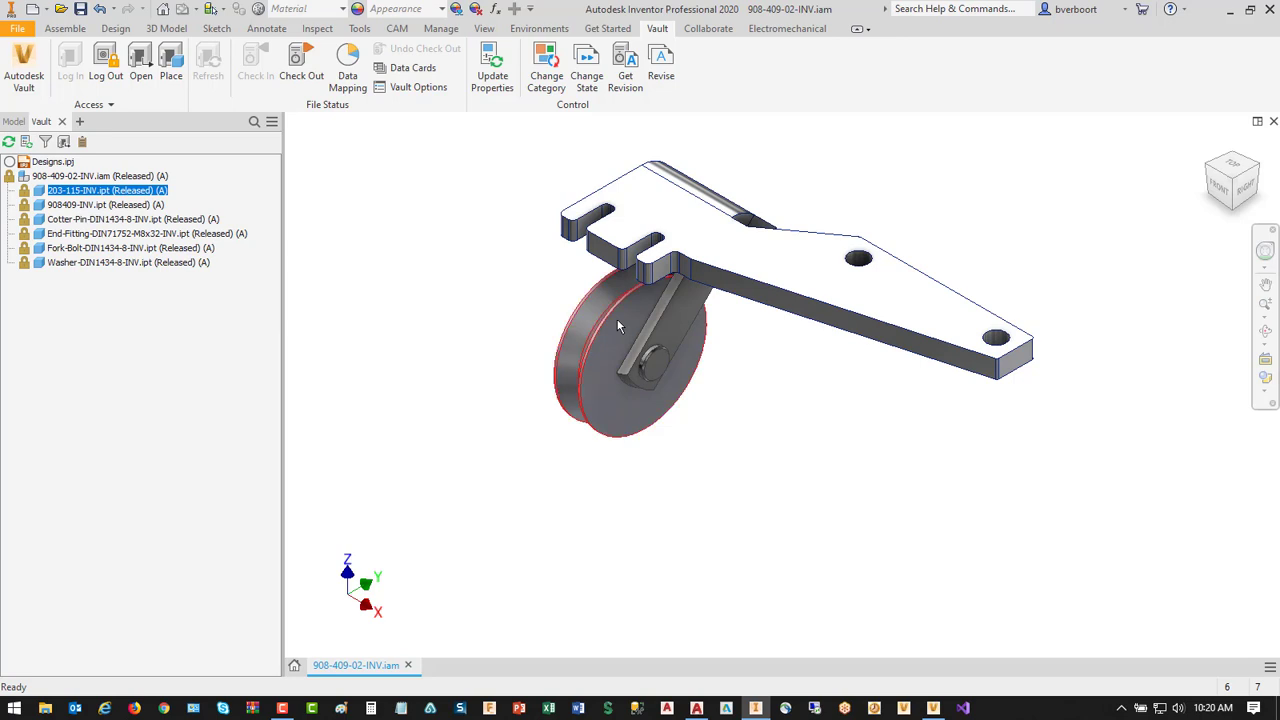
pyautogui.rightClick(137, 193)
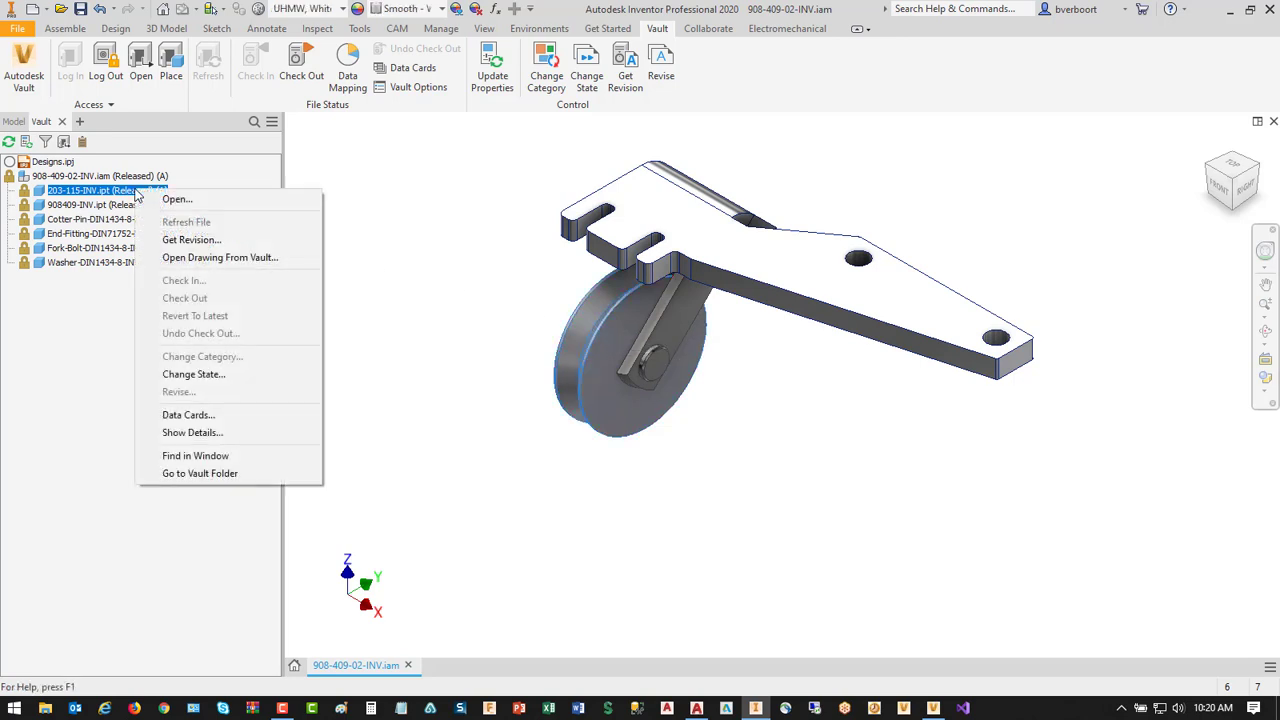
pyautogui.click(199, 378)
pyautogui.click(124, 158)
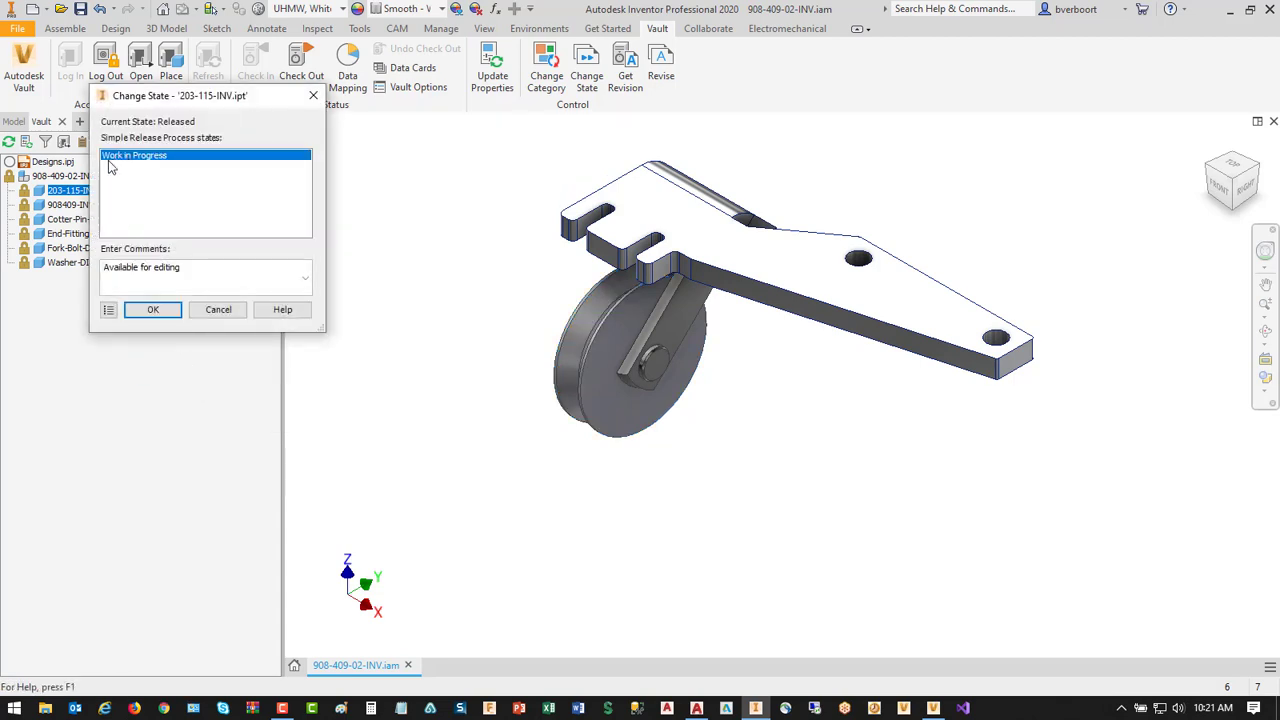
pyautogui.click(152, 310)
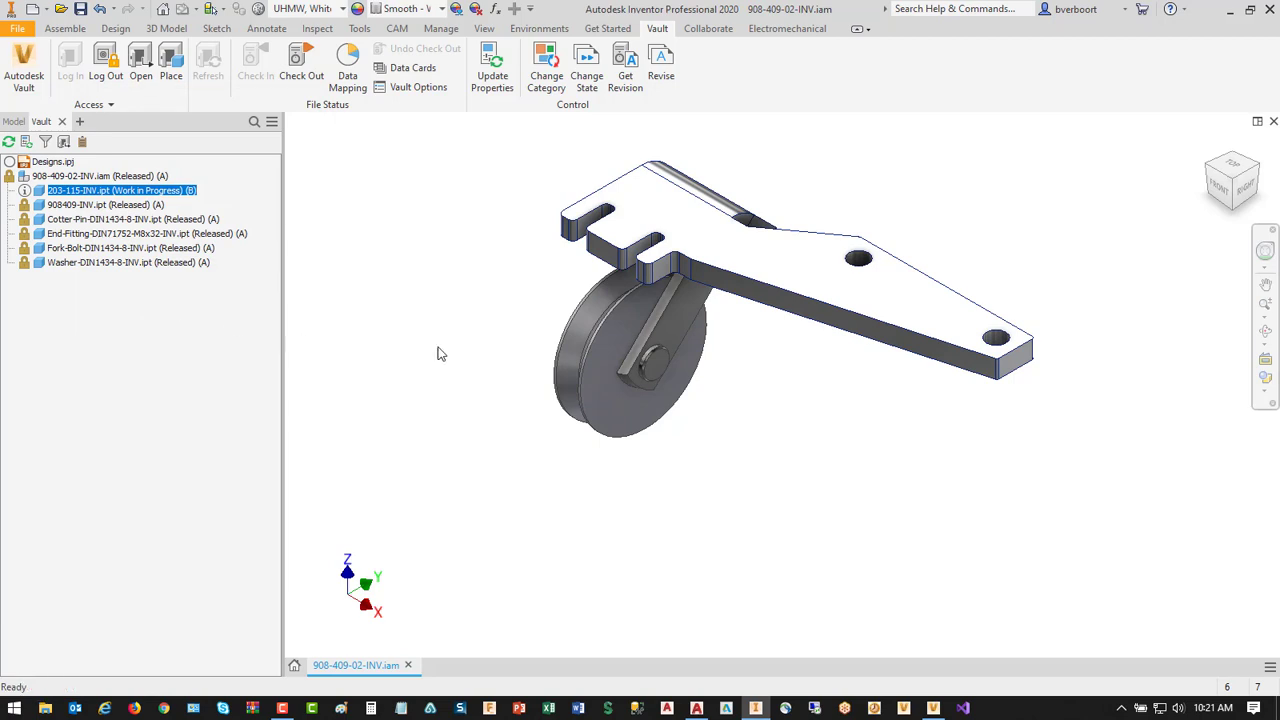
# - Edit the wheel's sketch, changing the 12 mm dimension to 9 and checking the part out
pyautogui.doubleClick(627, 320)
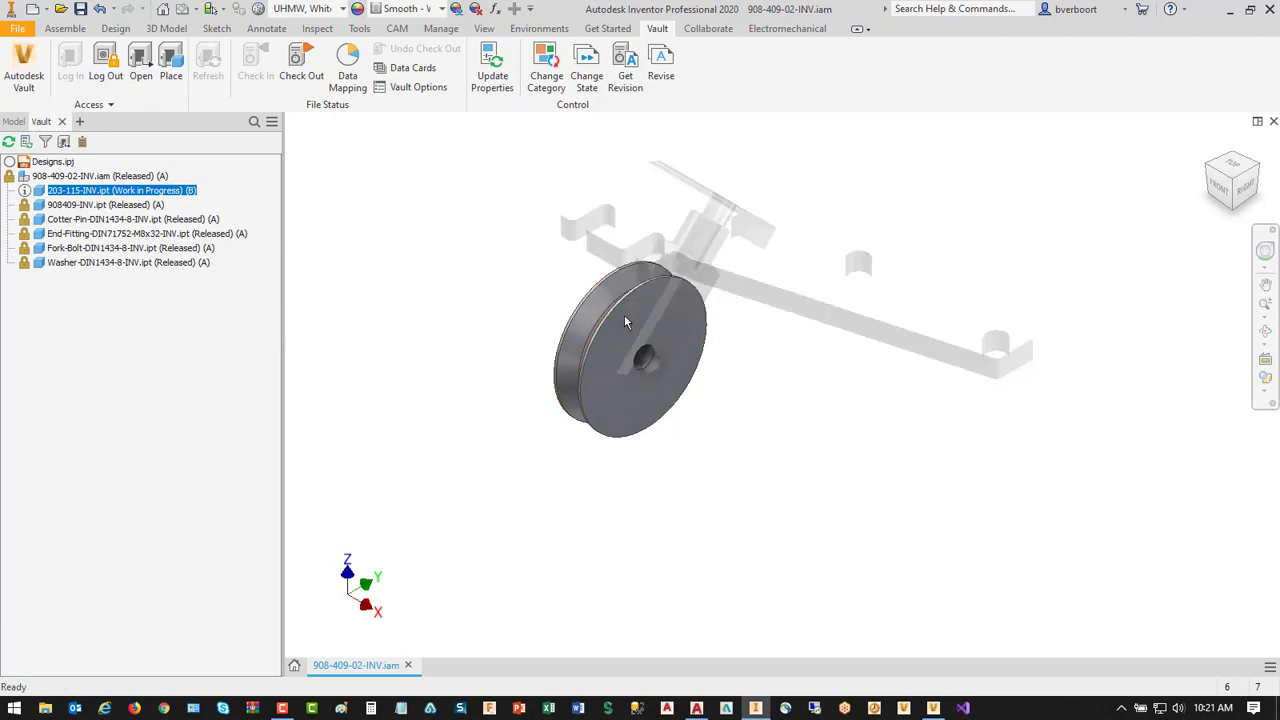
pyautogui.click(647, 366)
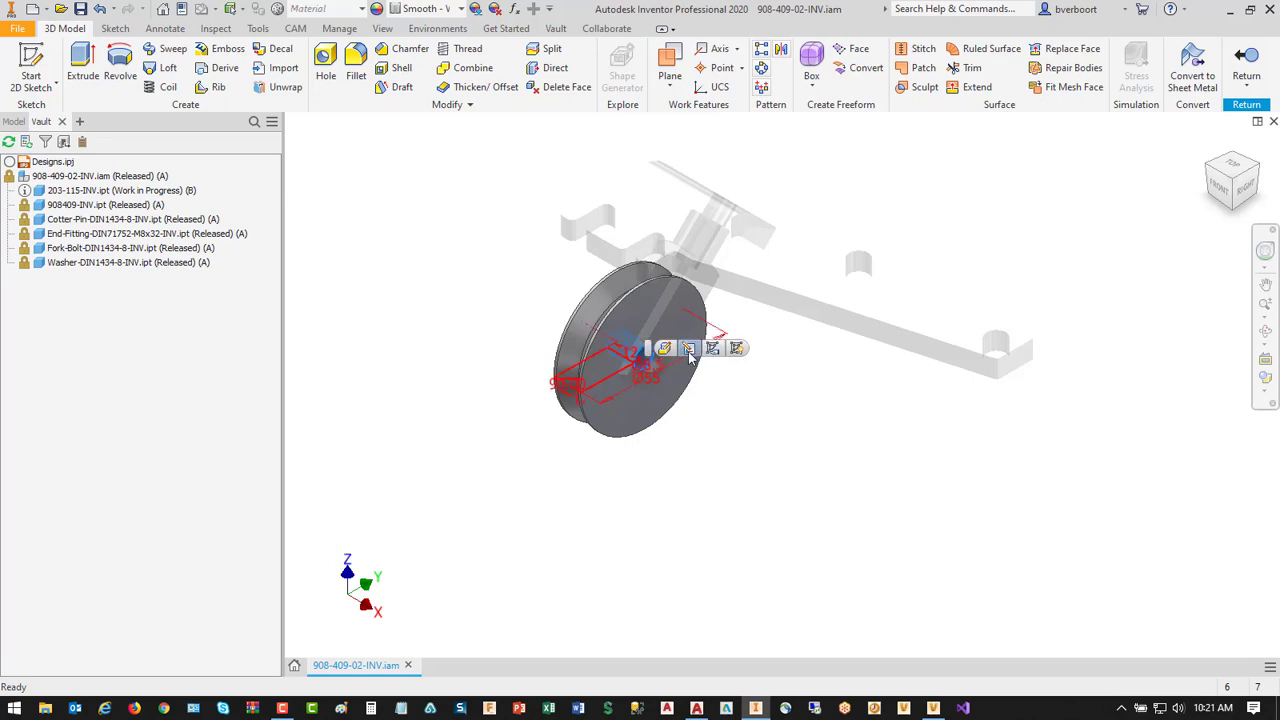
pyautogui.click(689, 349)
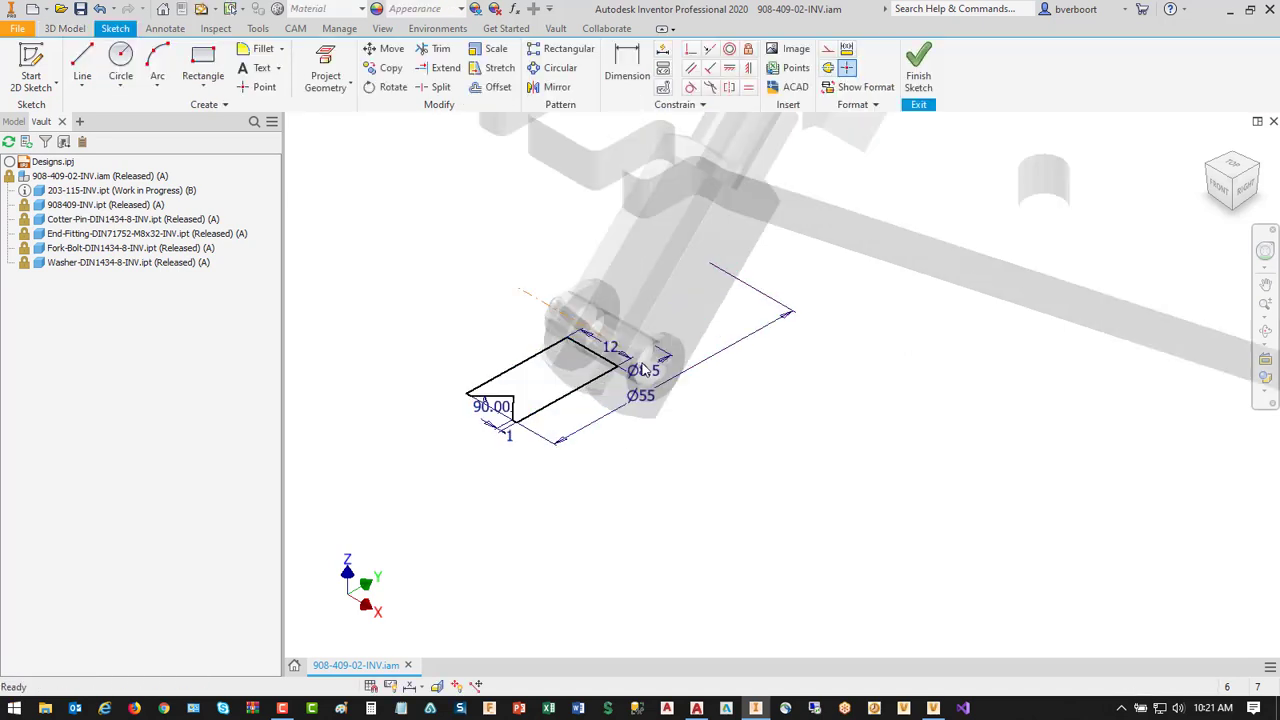
pyautogui.doubleClick(610, 350)
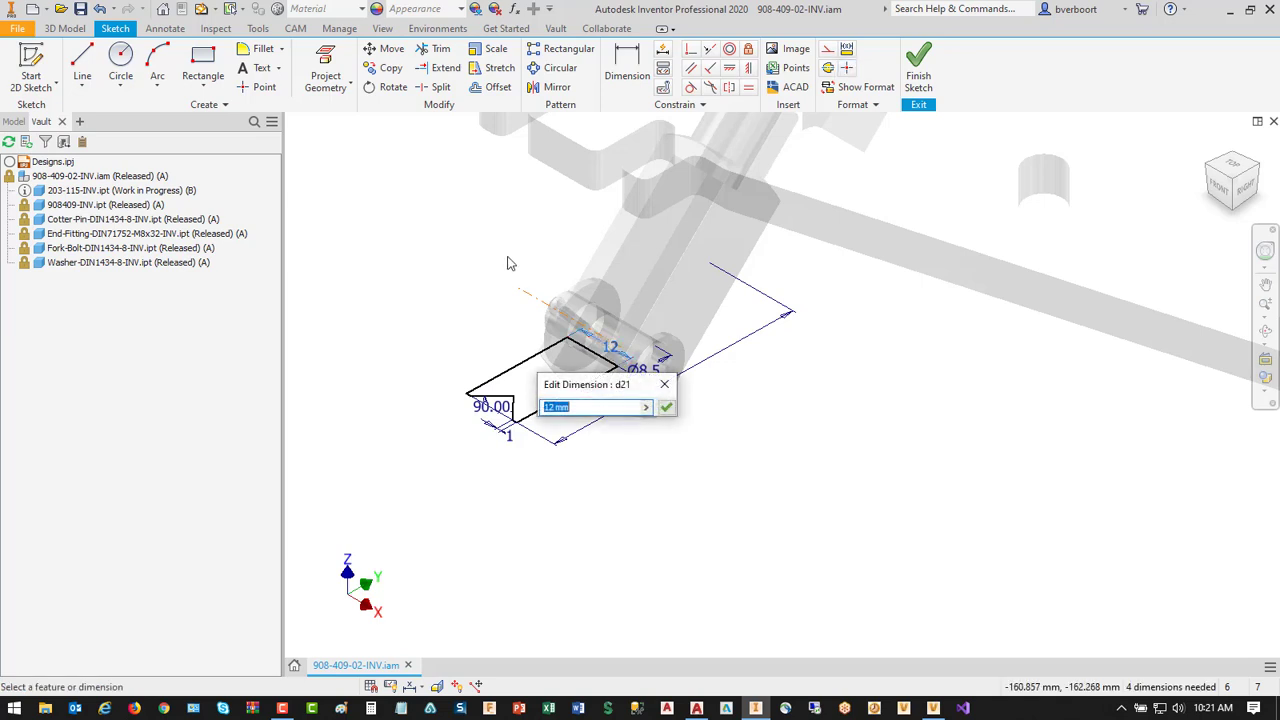
pyautogui.write('9')
pyautogui.press('Return')
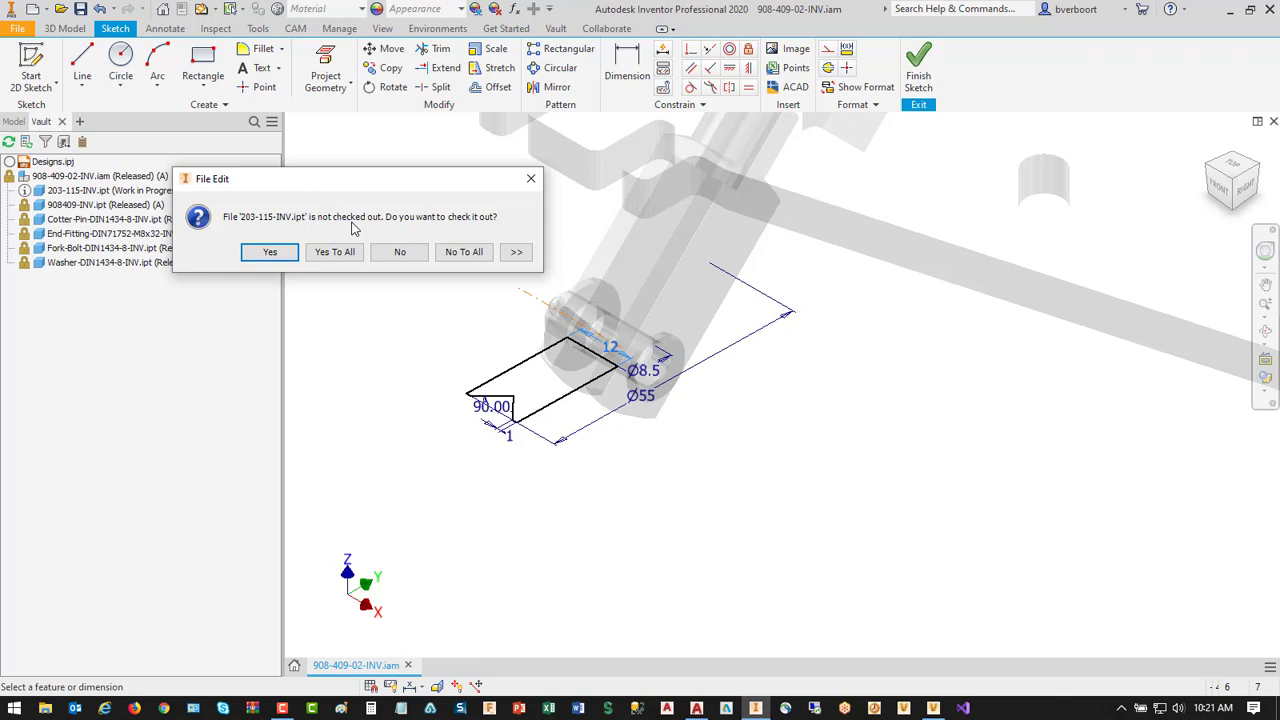
pyautogui.click(268, 255)
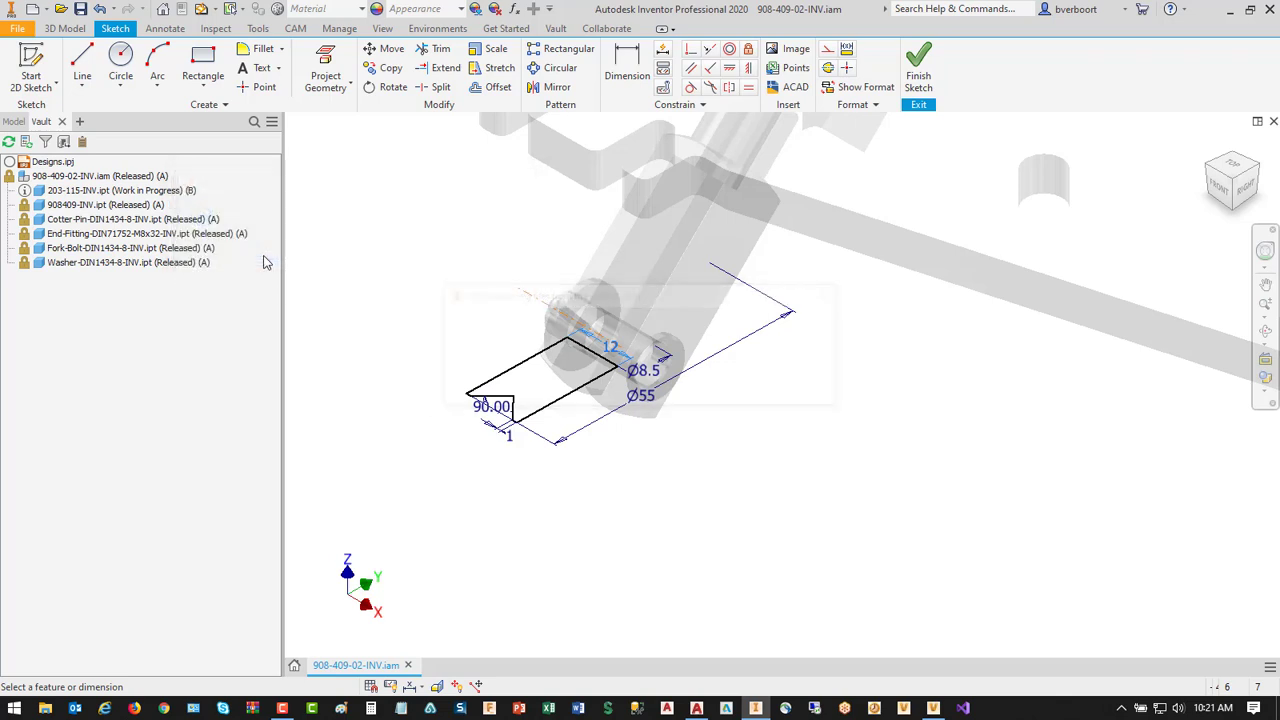
# - Finish the sketch and the part edit to return to the assembly
pyautogui.rightClick(454, 293)
pyautogui.click(436, 386)
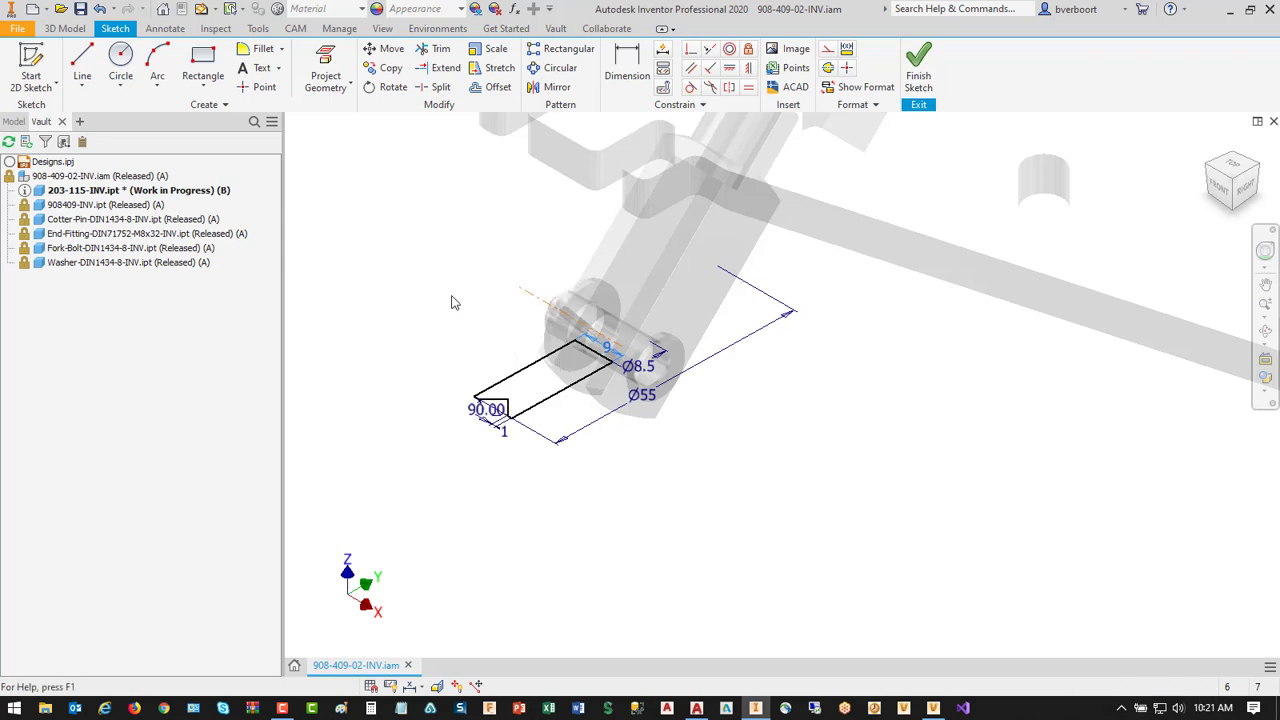
pyautogui.rightClick(436, 224)
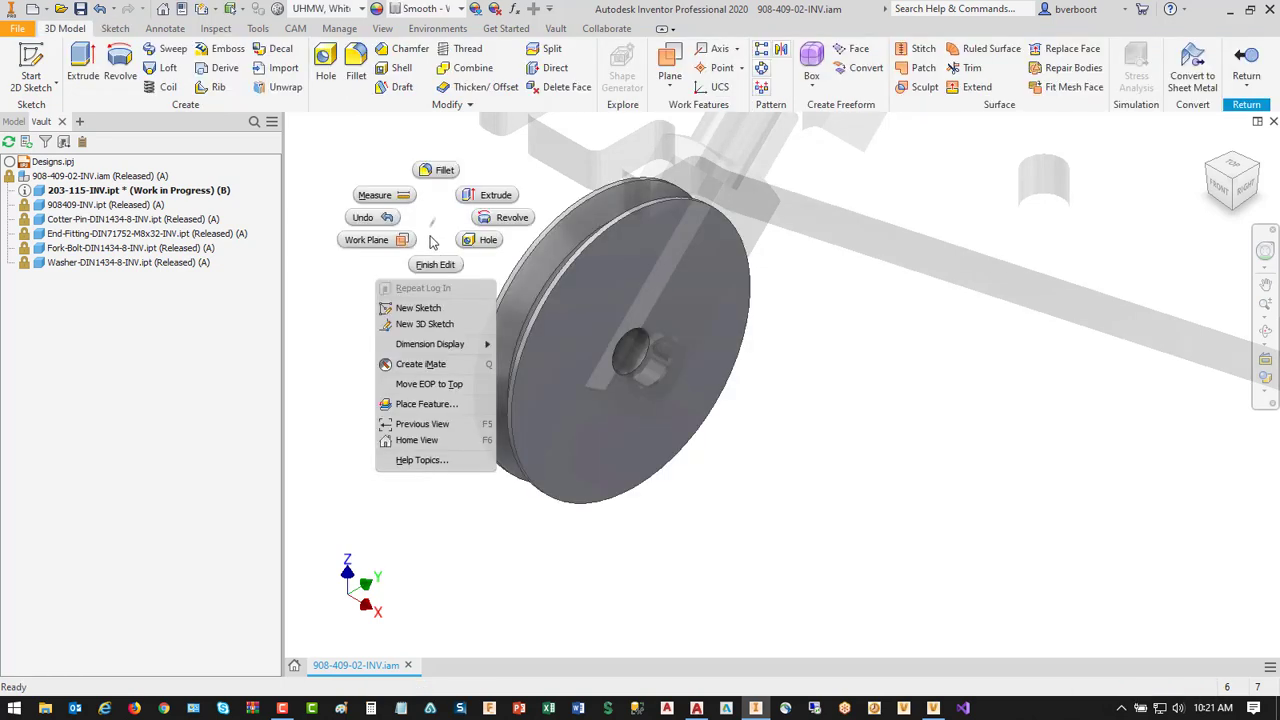
pyautogui.click(438, 265)
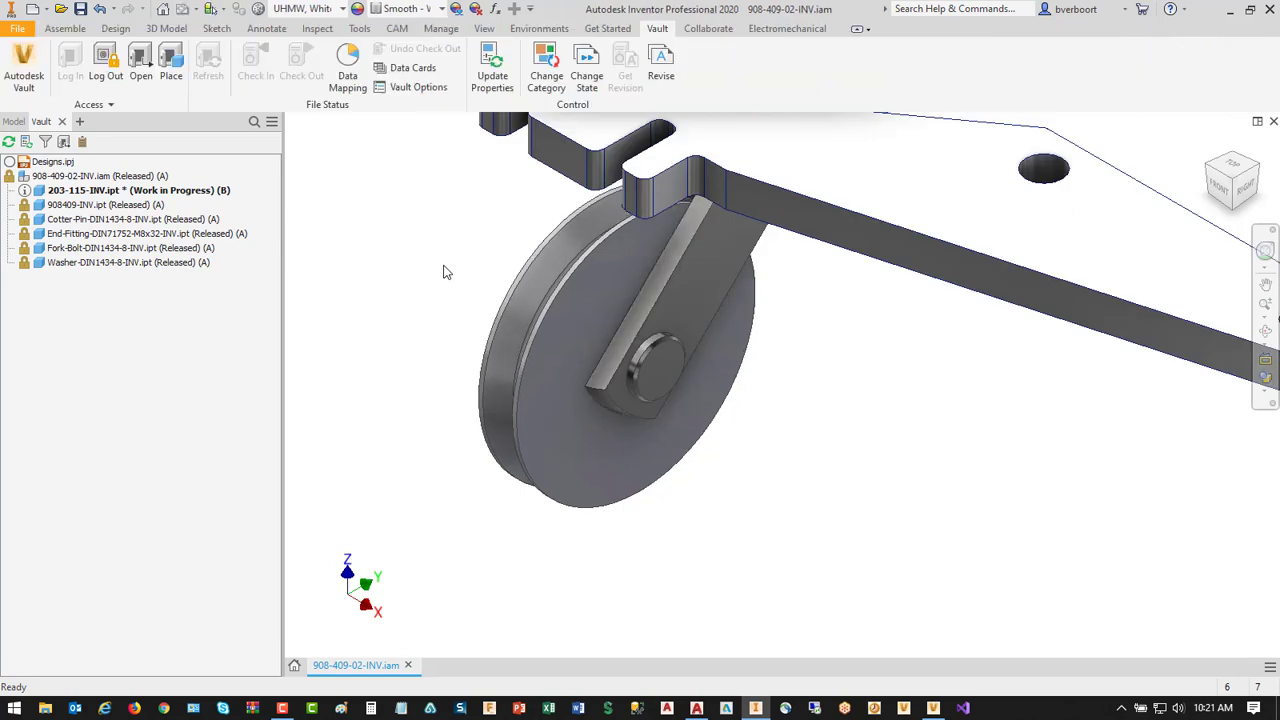
pyautogui.scroll(-3, 457, 268)
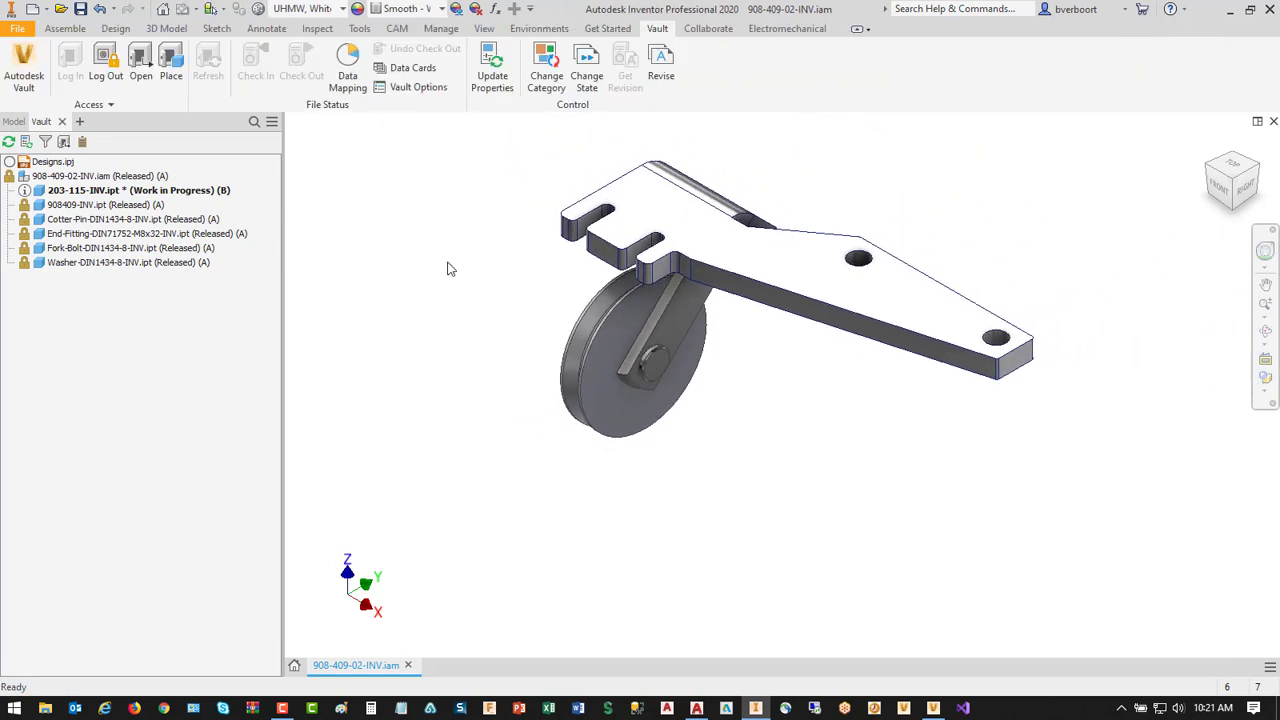
pyautogui.moveTo(55, 196)
pyautogui.click(98, 177)
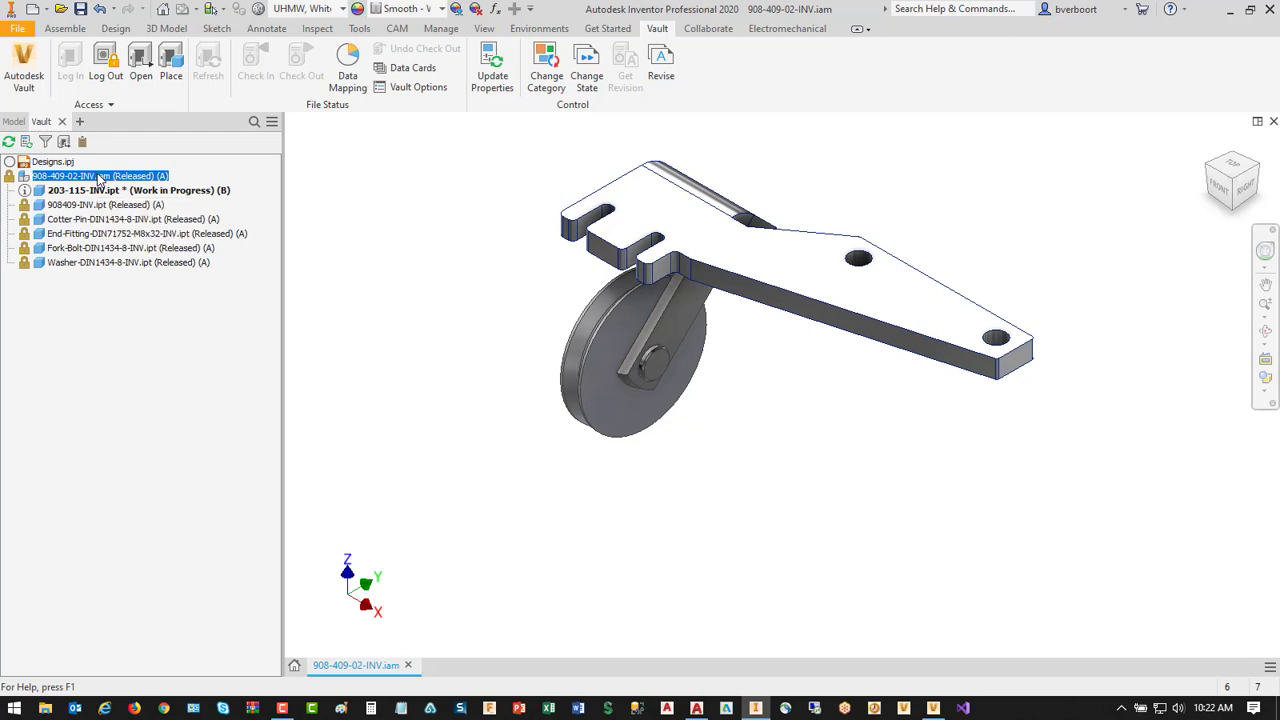
# - Change the 908-409-02-INV.iam assembly's state to Work in Progress, revision B
pyautogui.rightClick(140, 179)
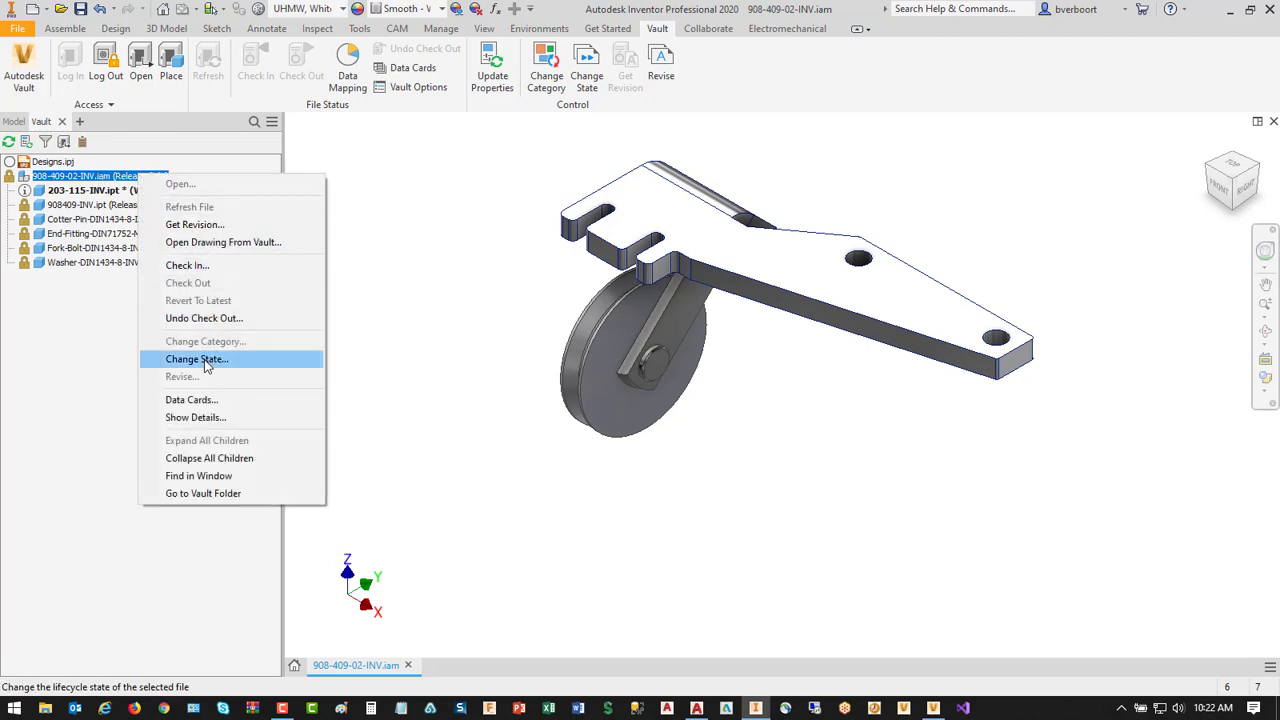
pyautogui.click(204, 361)
pyautogui.click(126, 157)
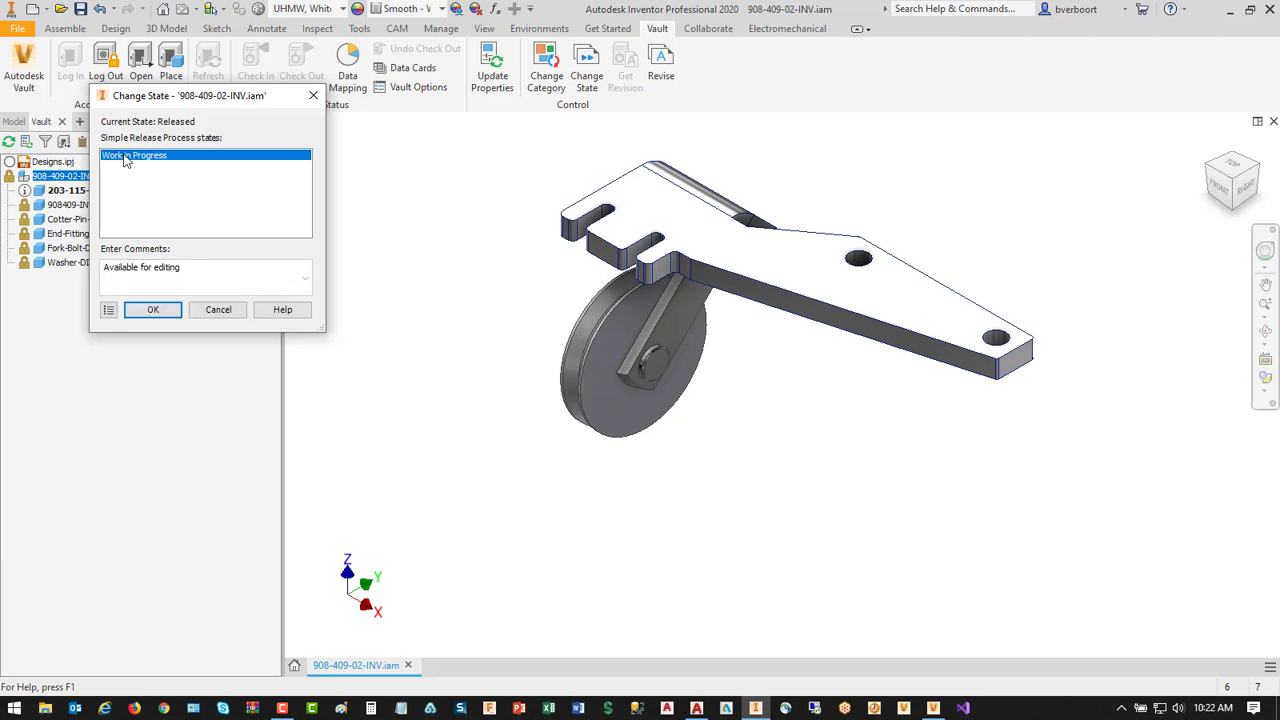
pyautogui.click(153, 310)
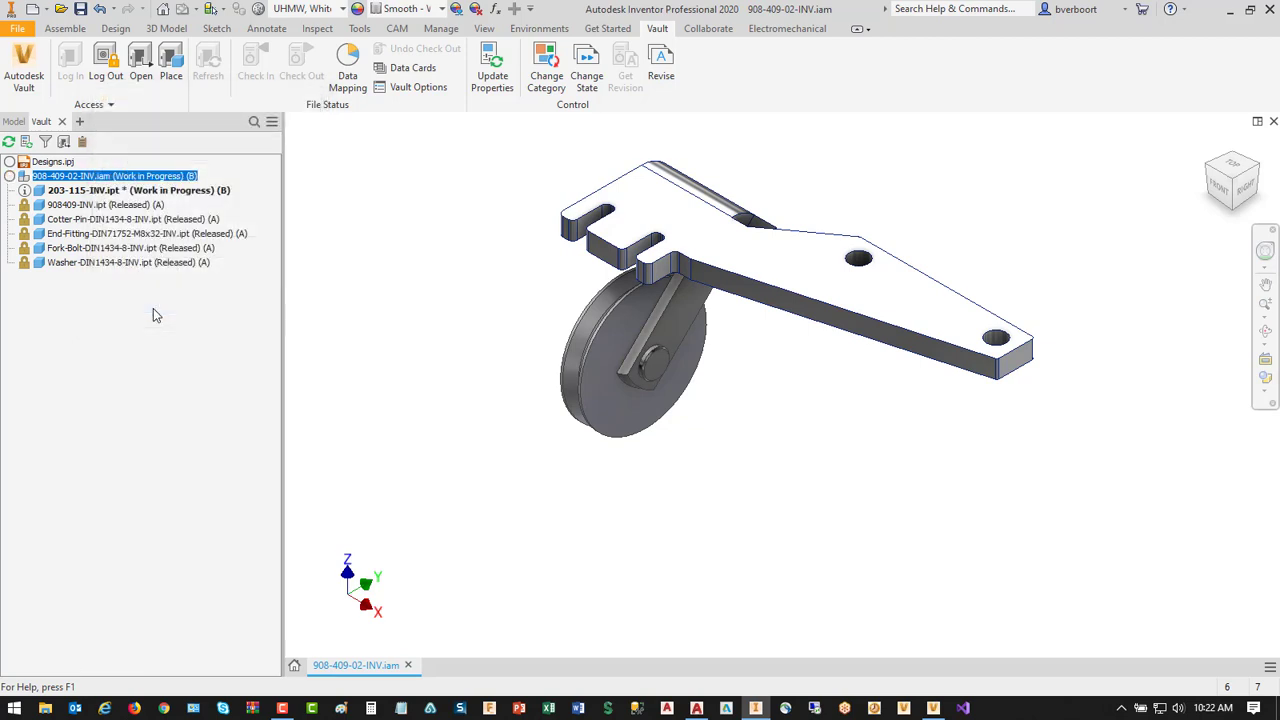
# - Check out the assembly, update its properties, and save it with the wheel part
pyautogui.rightClick(118, 178)
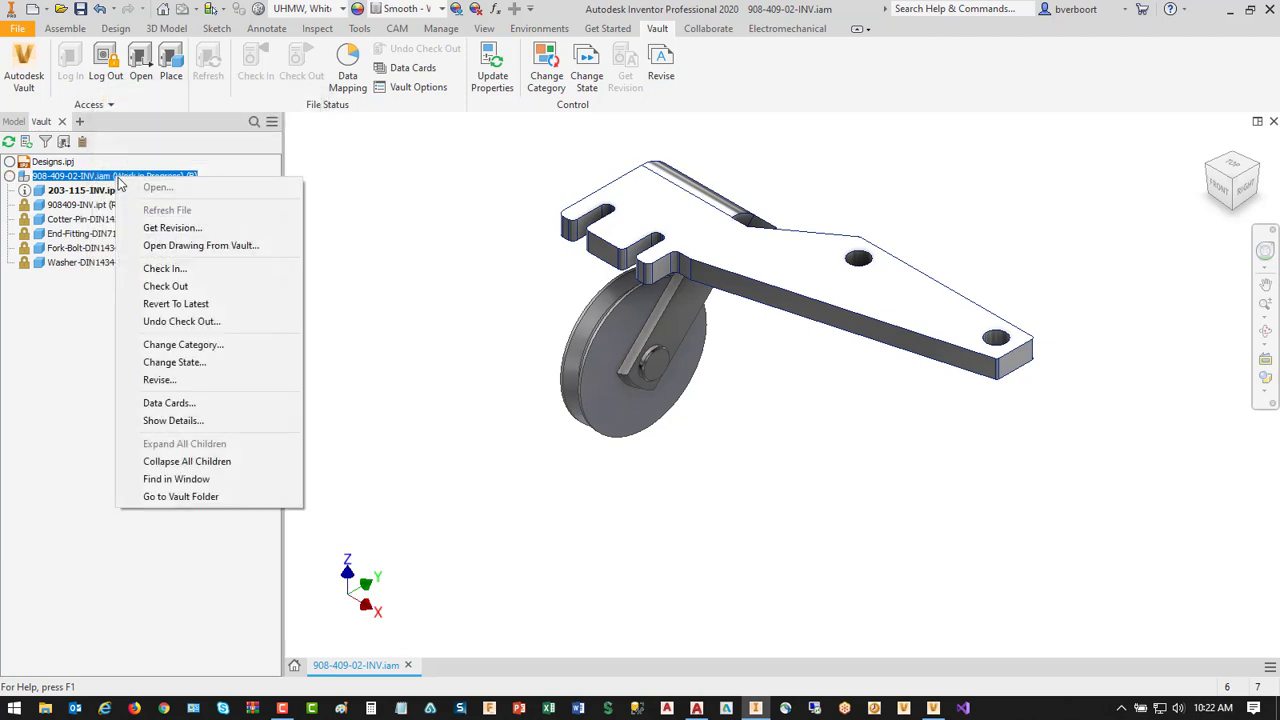
pyautogui.click(160, 286)
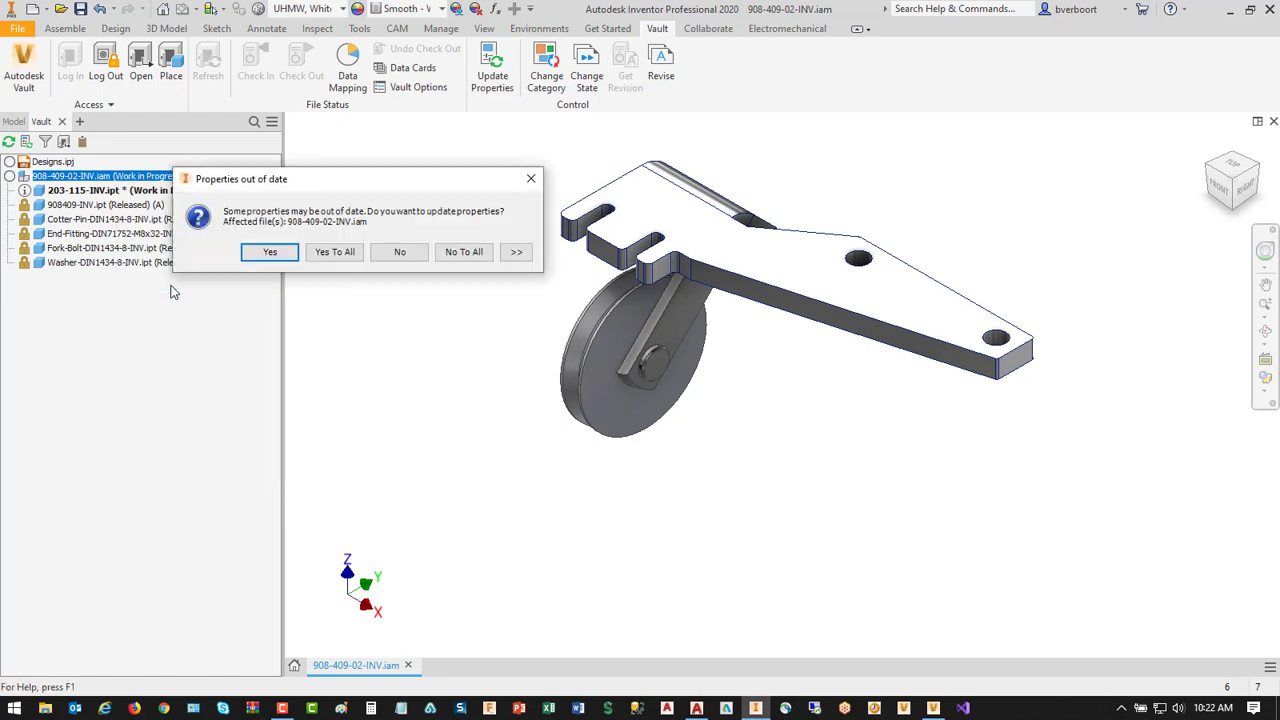
pyautogui.click(269, 257)
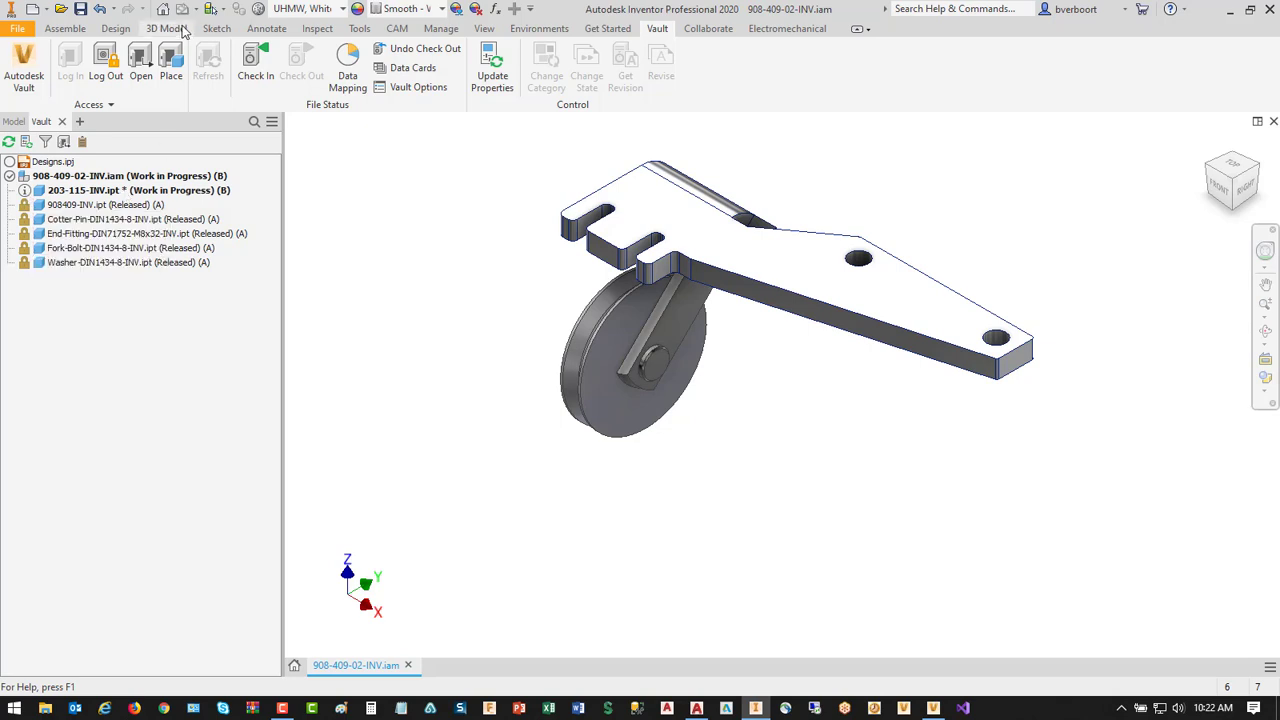
pyautogui.click(80, 9)
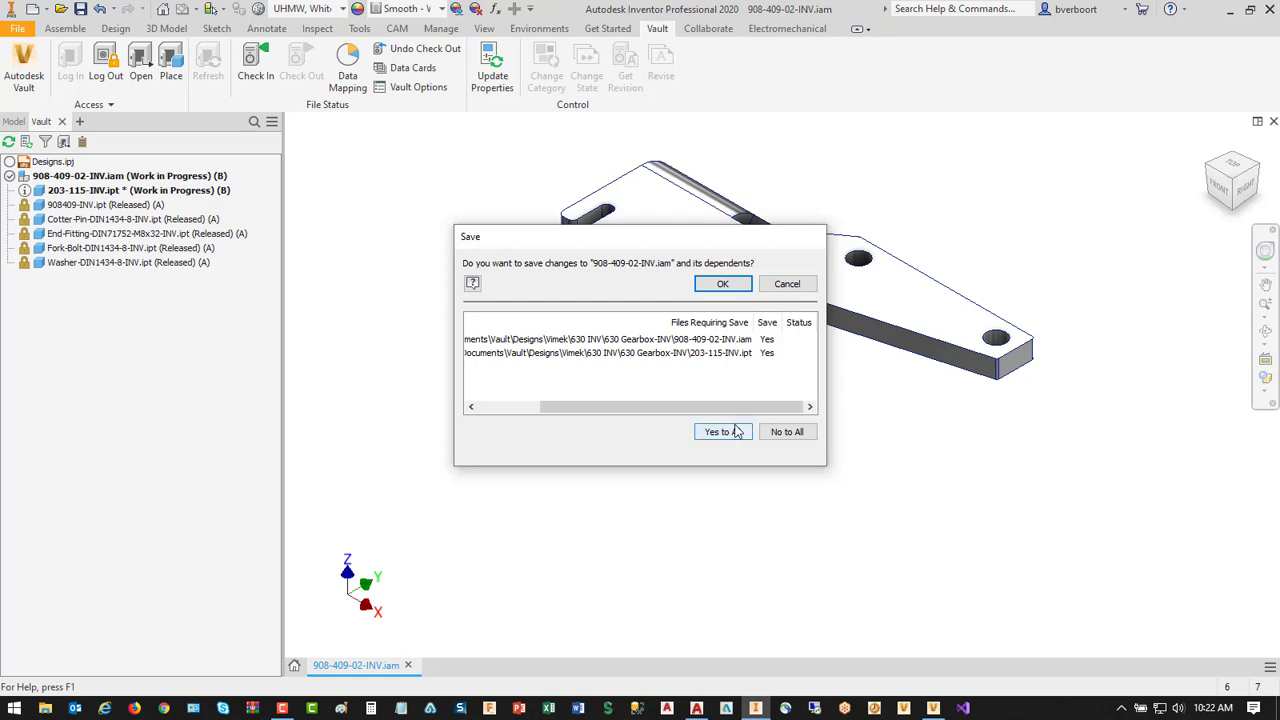
pyautogui.click(722, 285)
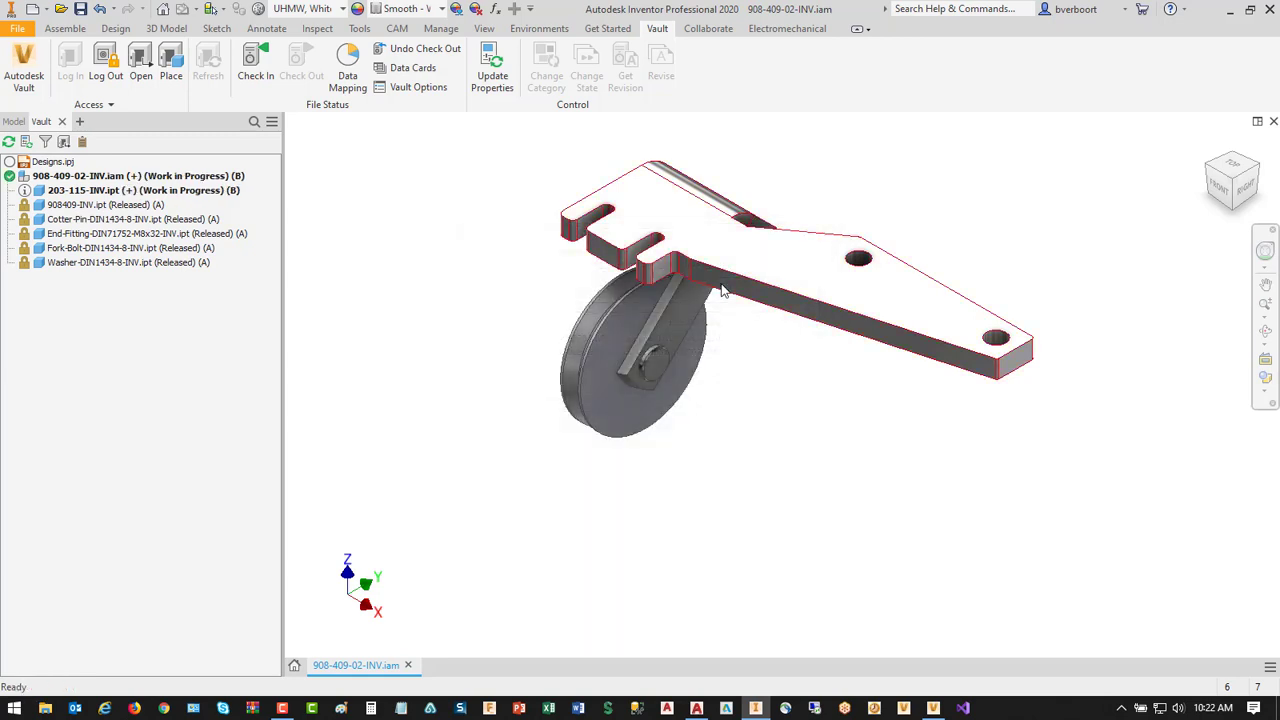
pyautogui.moveTo(10, 180)
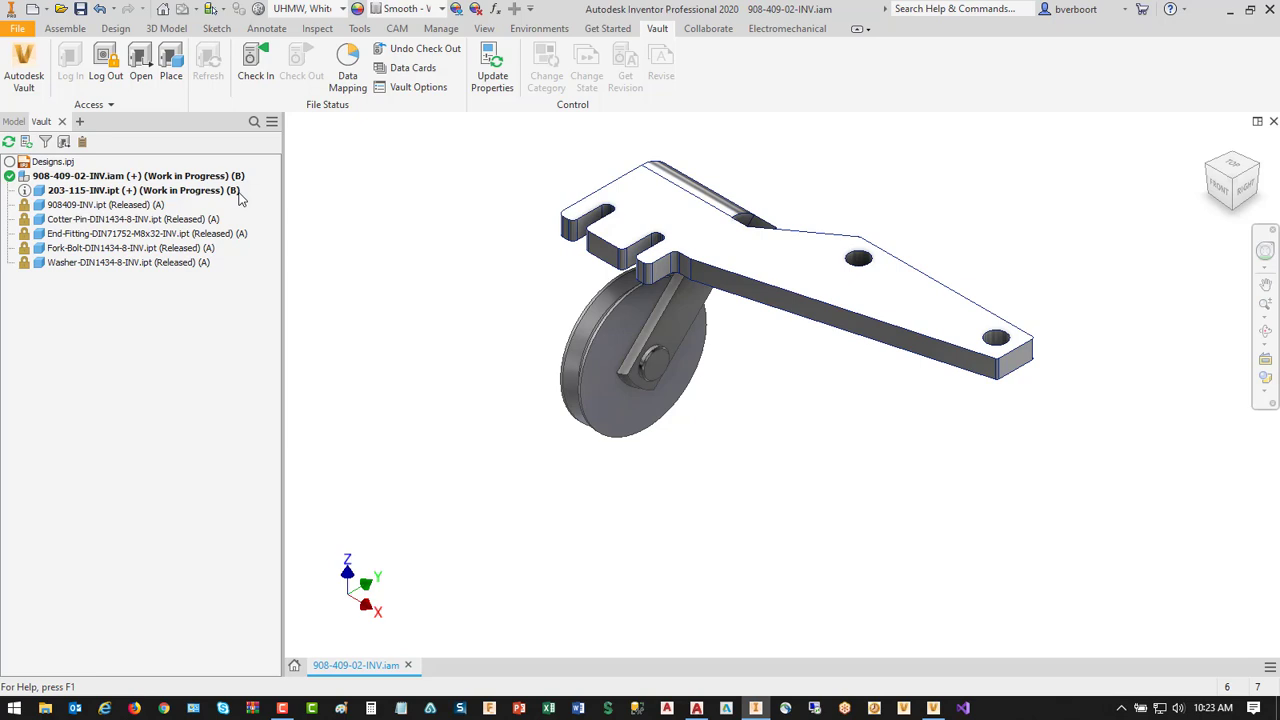
# - Select 203-115-INV.ipt and 908-409-02-INV.iam and check both files into Vault
pyautogui.moveTo(104, 192)
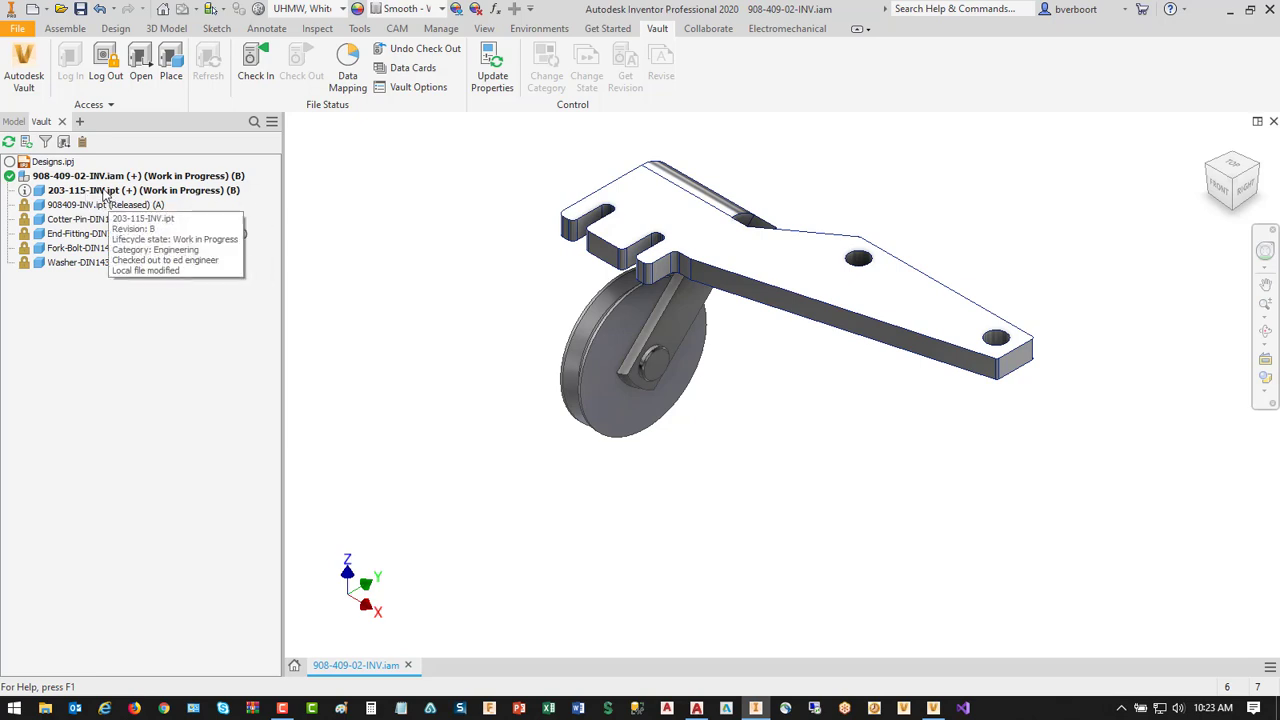
pyautogui.click(166, 195)
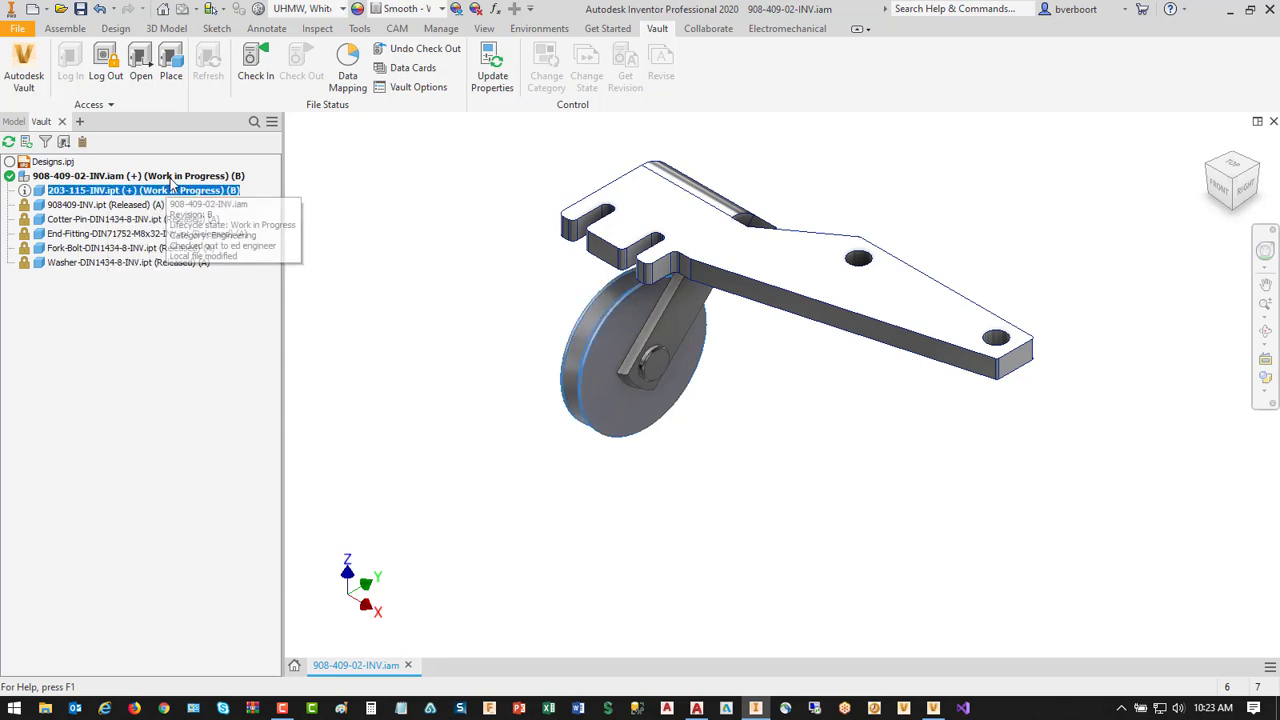
pyautogui.keyDown('ctrl'); pyautogui.click(145, 180); pyautogui.keyUp('ctrl')
pyautogui.rightClick(145, 180)
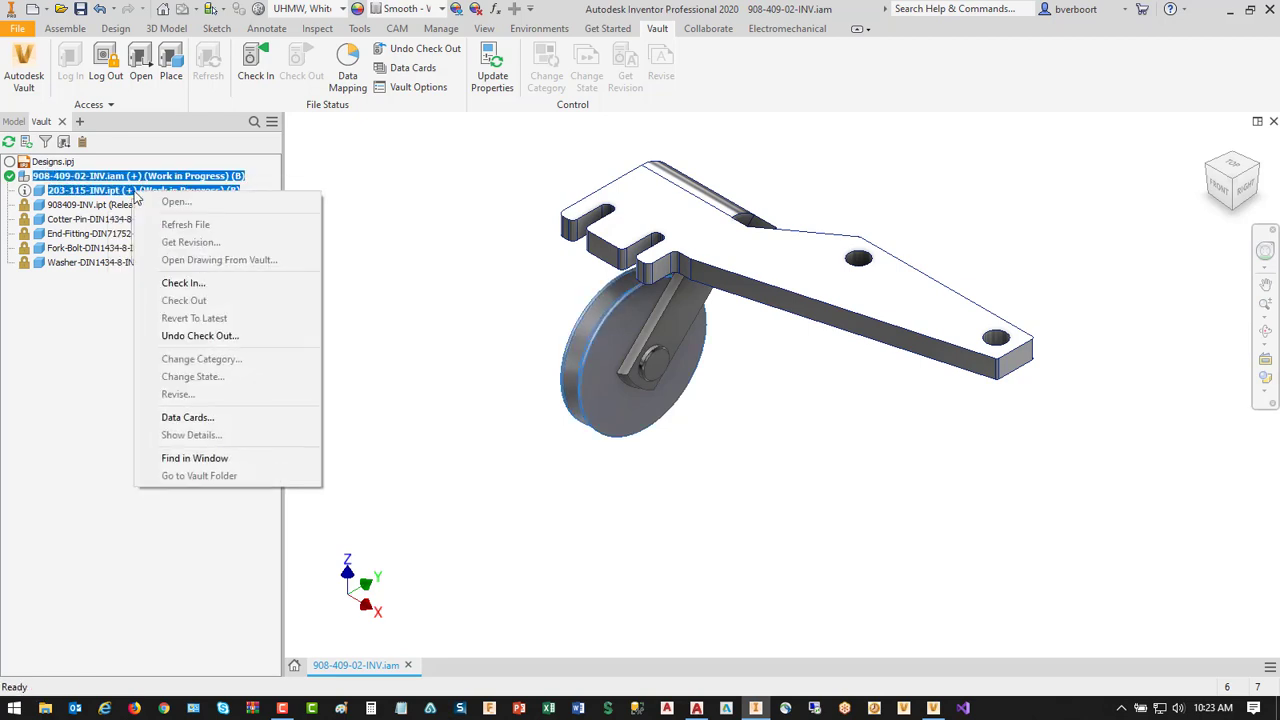
pyautogui.click(183, 284)
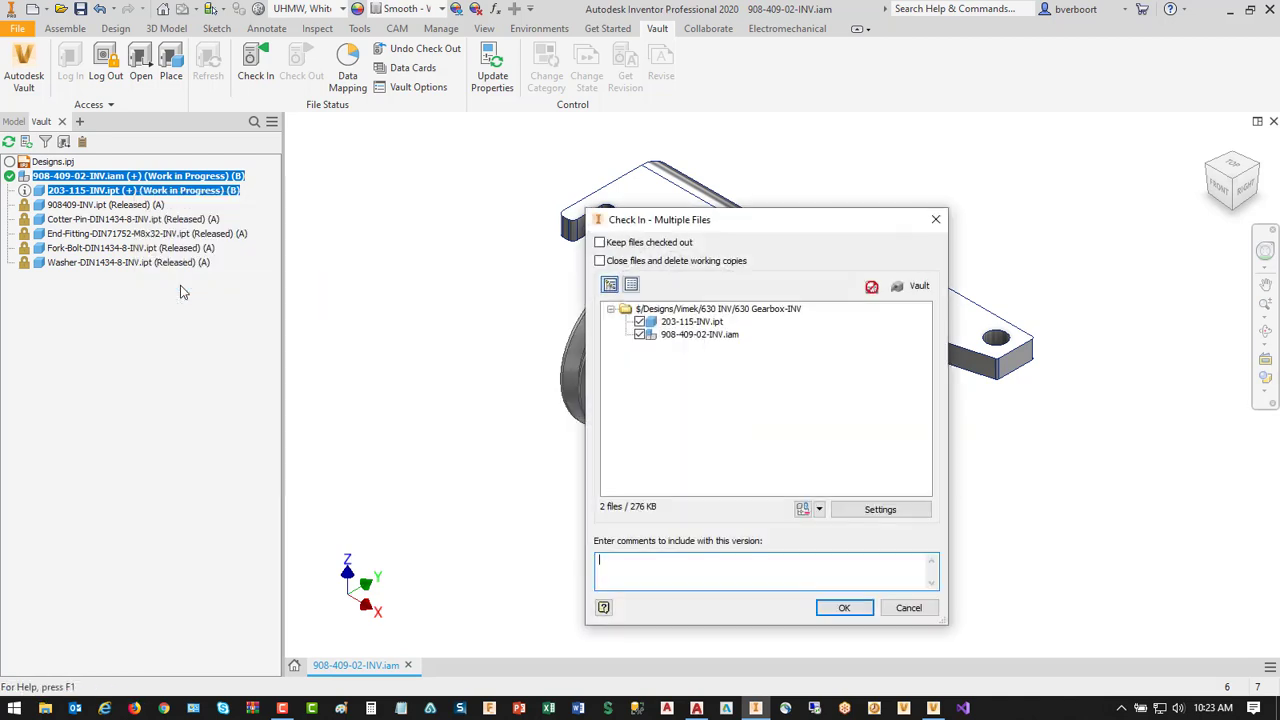
pyautogui.click(842, 608)
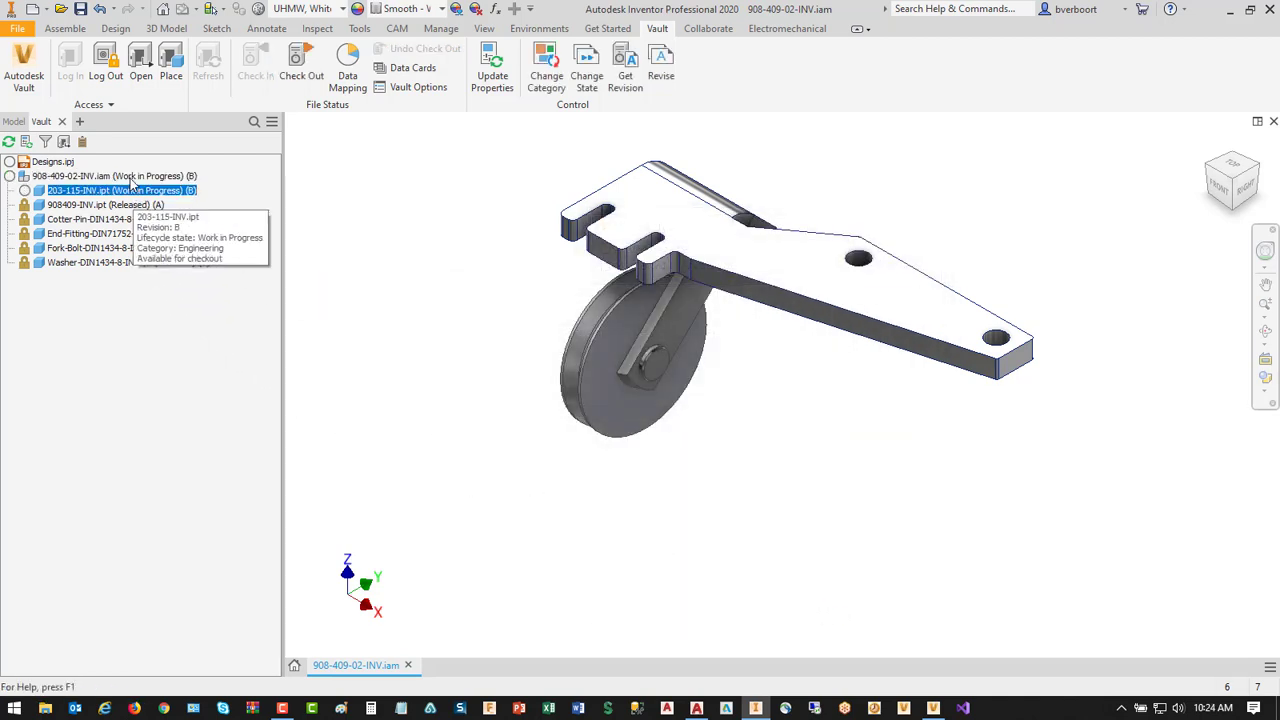
# - Release both 908-409-02-INV.iam and 203-115-INV.ipt at revision B
pyautogui.click(131, 177)
pyautogui.keyDown('ctrl'); pyautogui.click(131, 191); pyautogui.keyUp('ctrl')
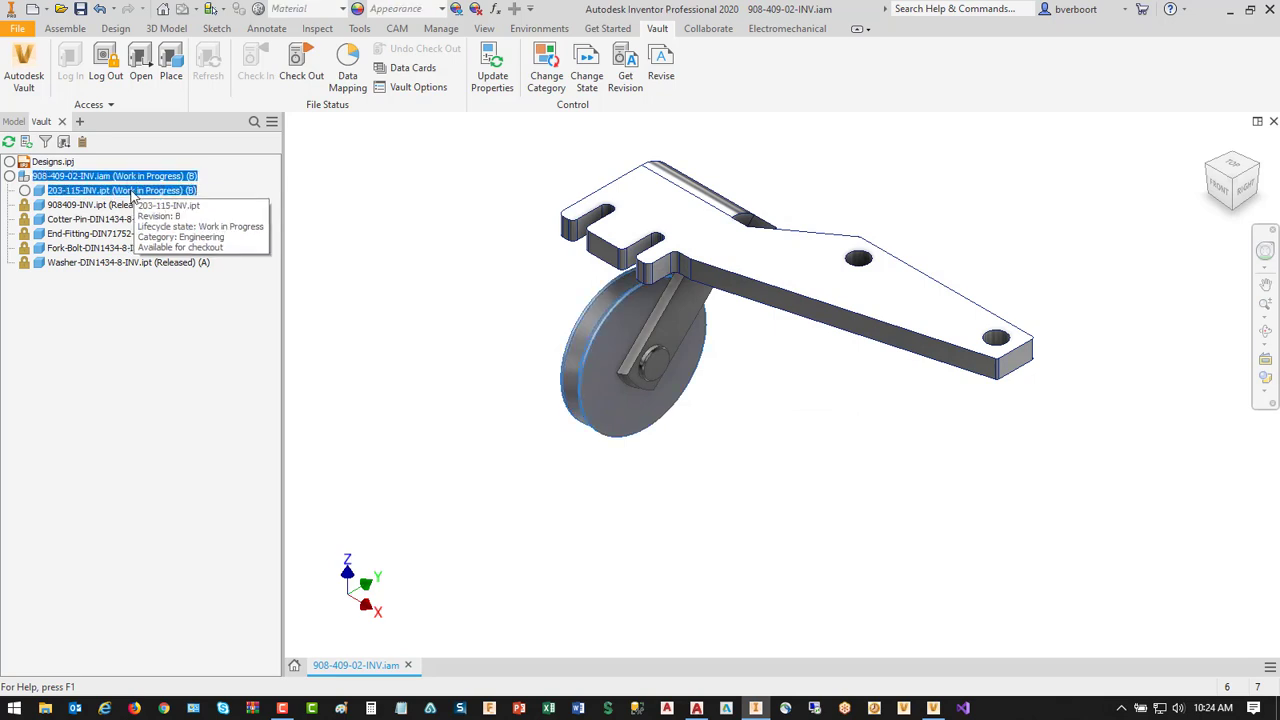
pyautogui.rightClick(131, 192)
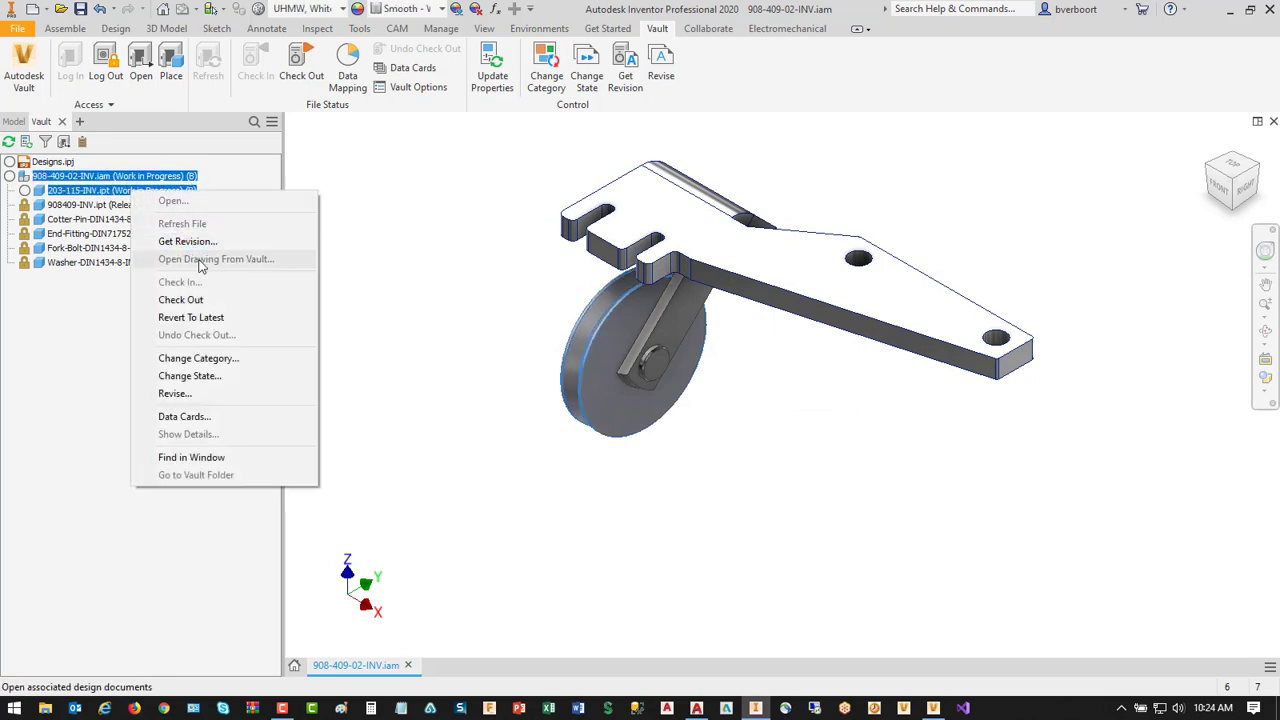
pyautogui.click(189, 376)
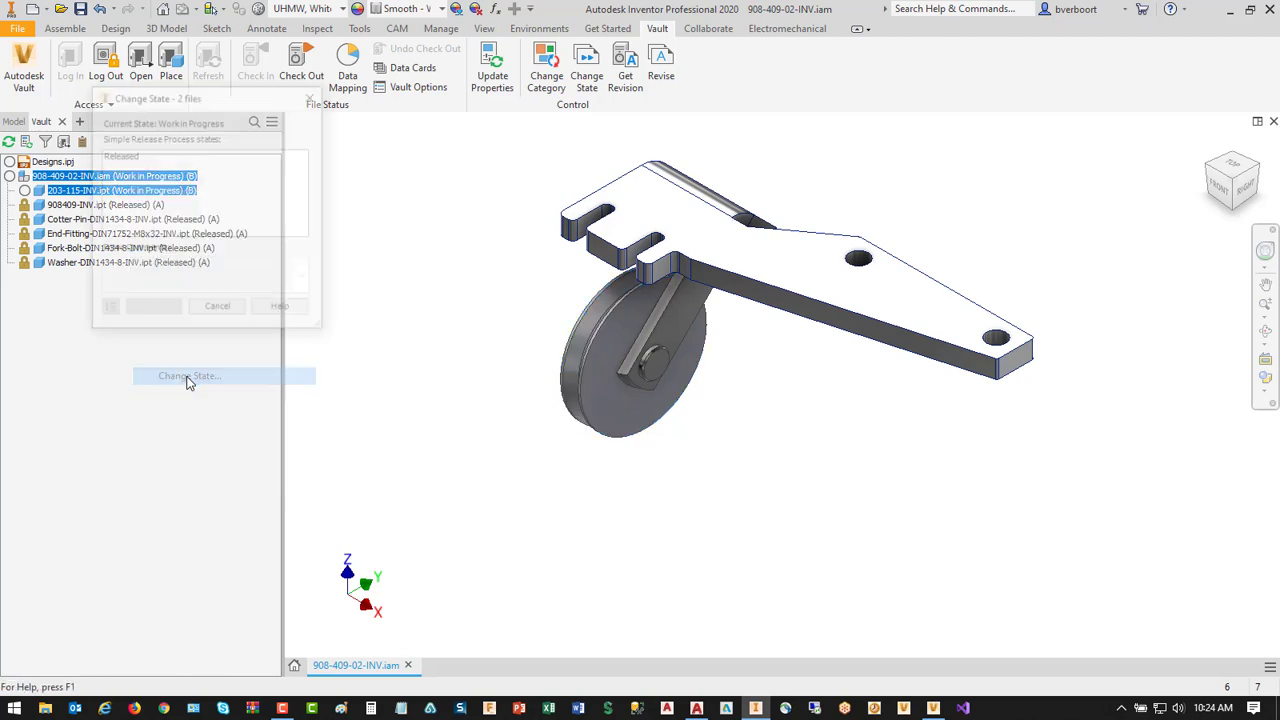
pyautogui.click(124, 159)
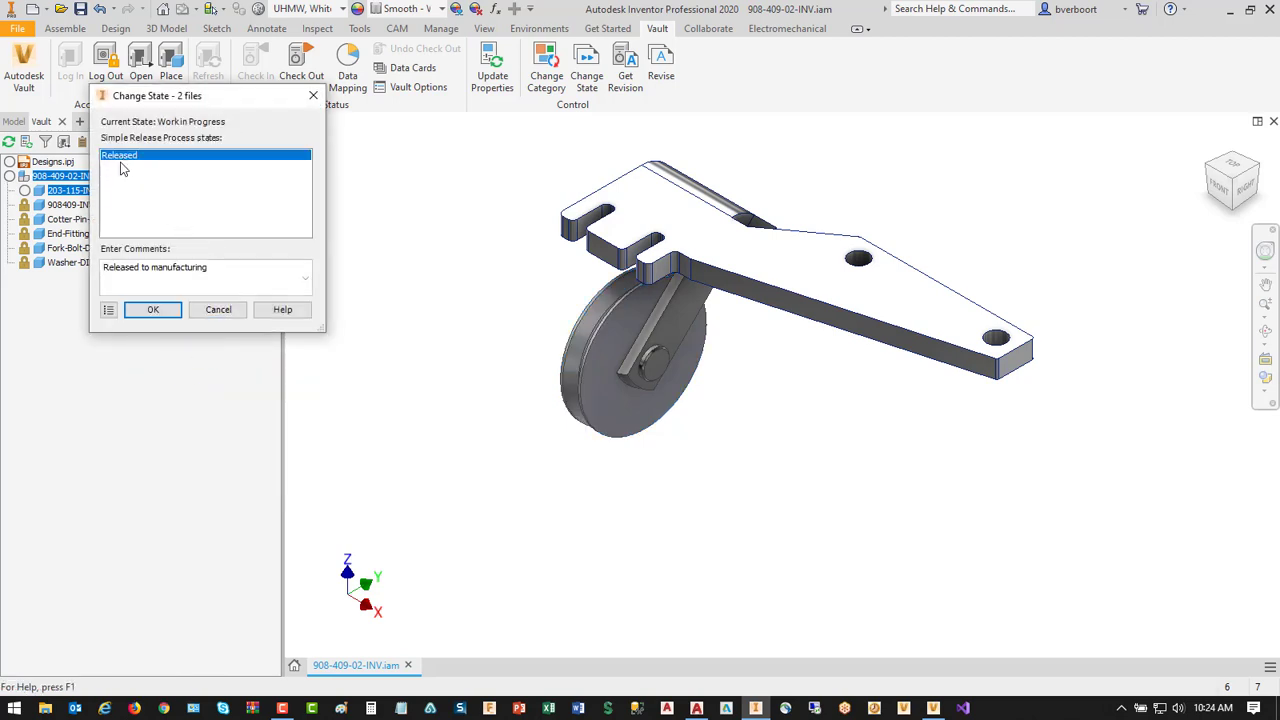
pyautogui.click(153, 311)
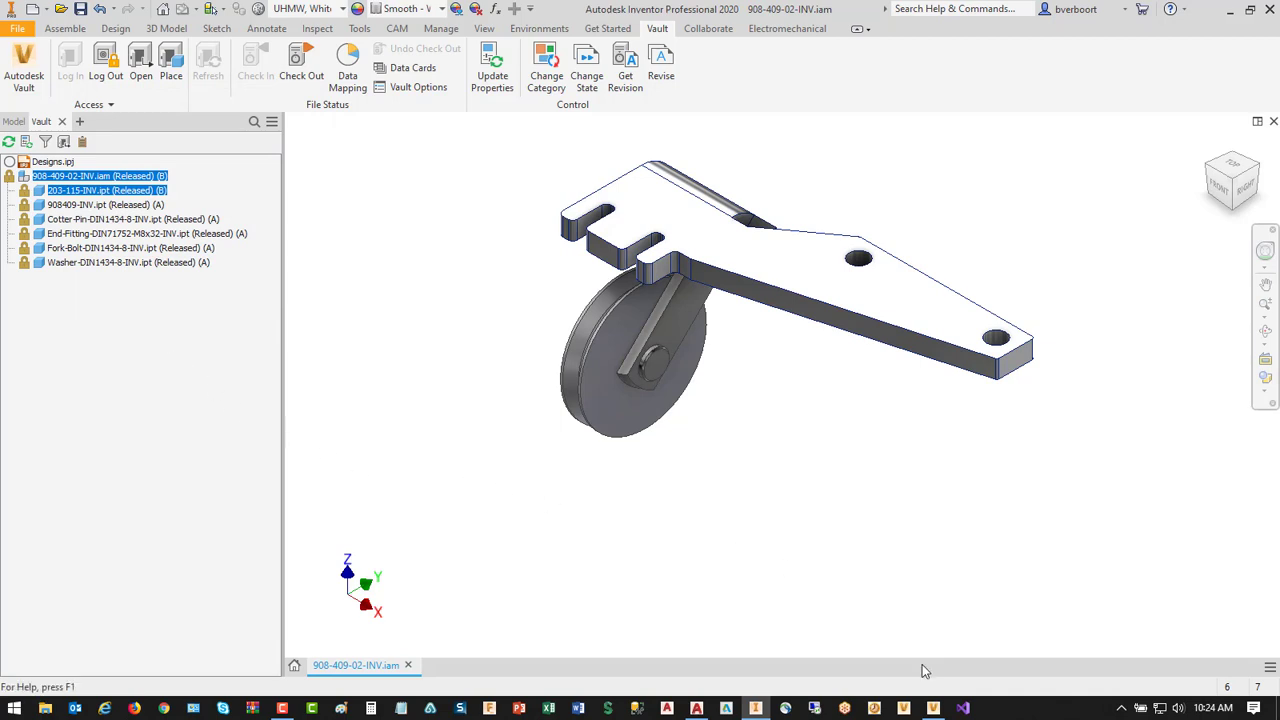
# - In Vault, open Project Explorer > Designs > Vimek > 630 INV > 630 Gearbox-INV
pyautogui.click(933, 708)
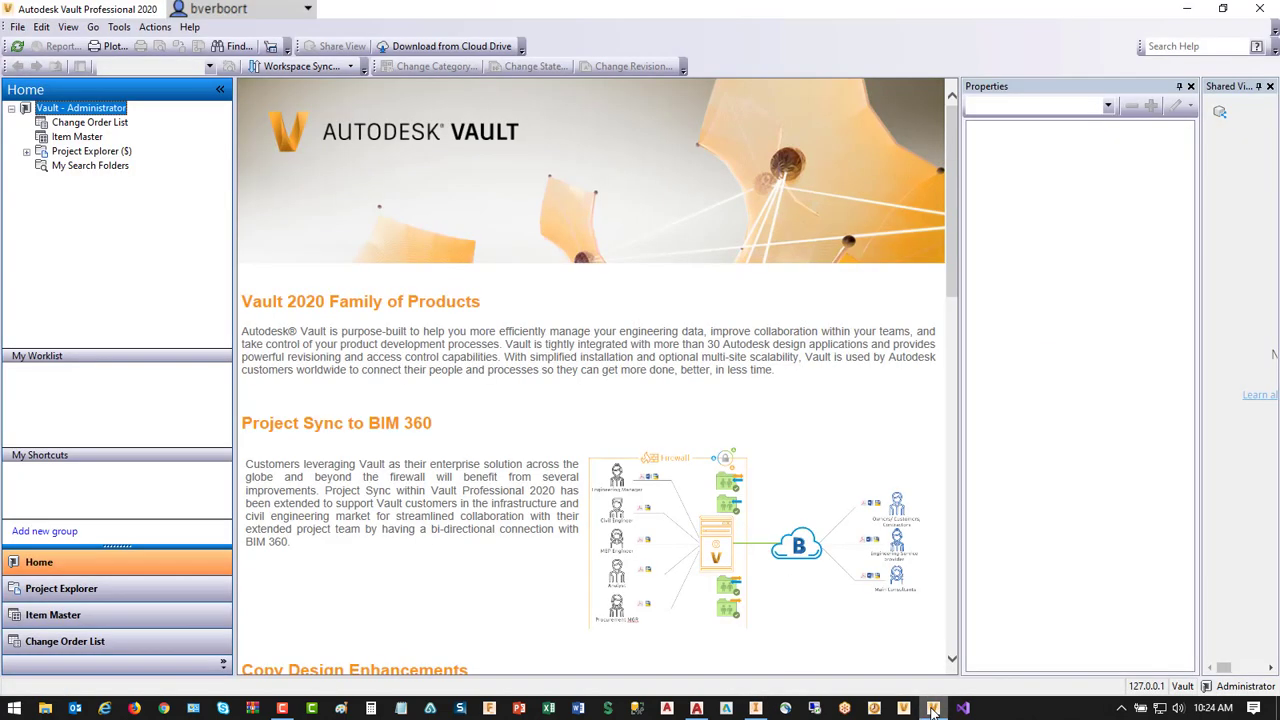
pyautogui.click(26, 151)
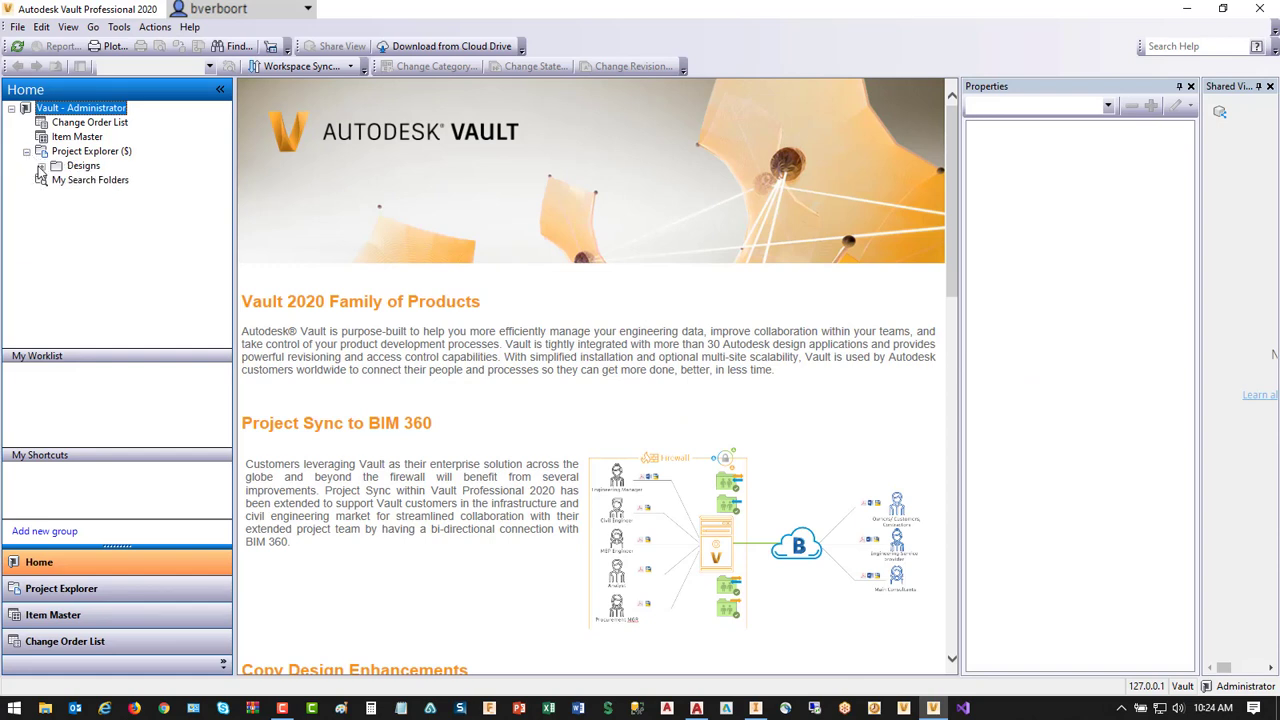
pyautogui.click(41, 166)
pyautogui.click(57, 181)
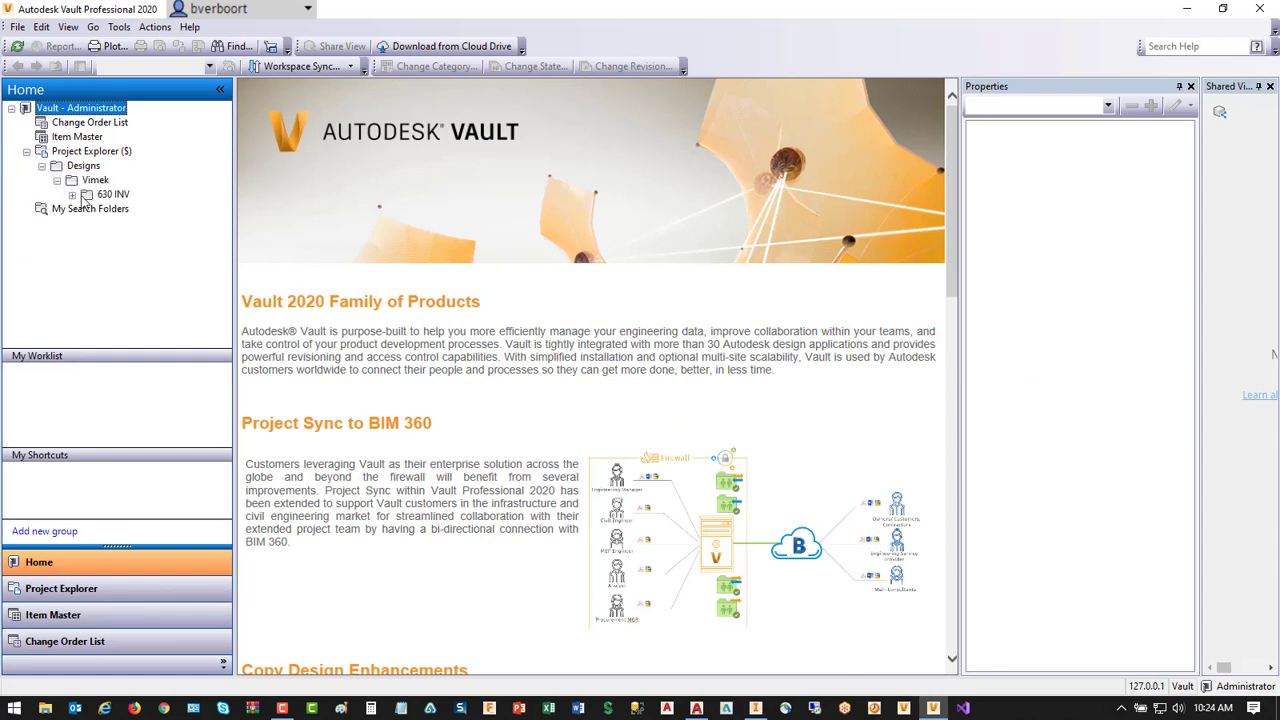
pyautogui.click(72, 194)
pyautogui.click(136, 211)
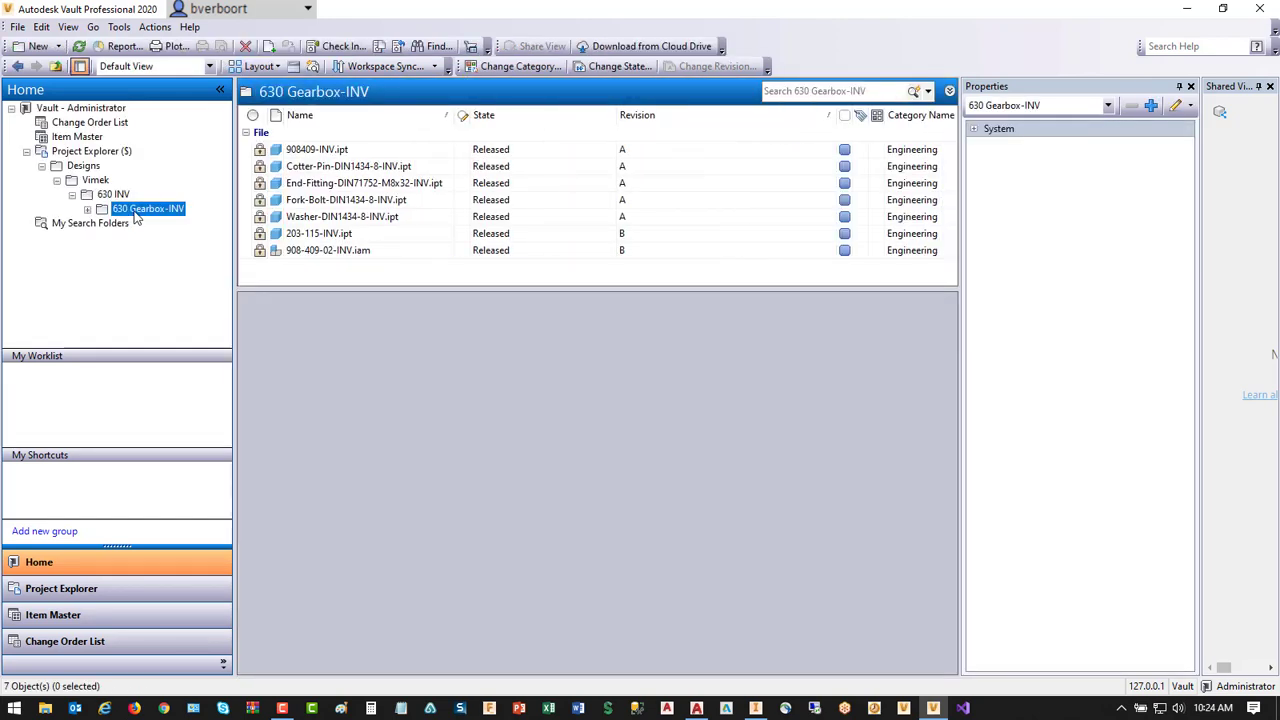
# - Review 908-409-02-INV.iam's history: five versions across revisions A and B
pyautogui.click(332, 251)
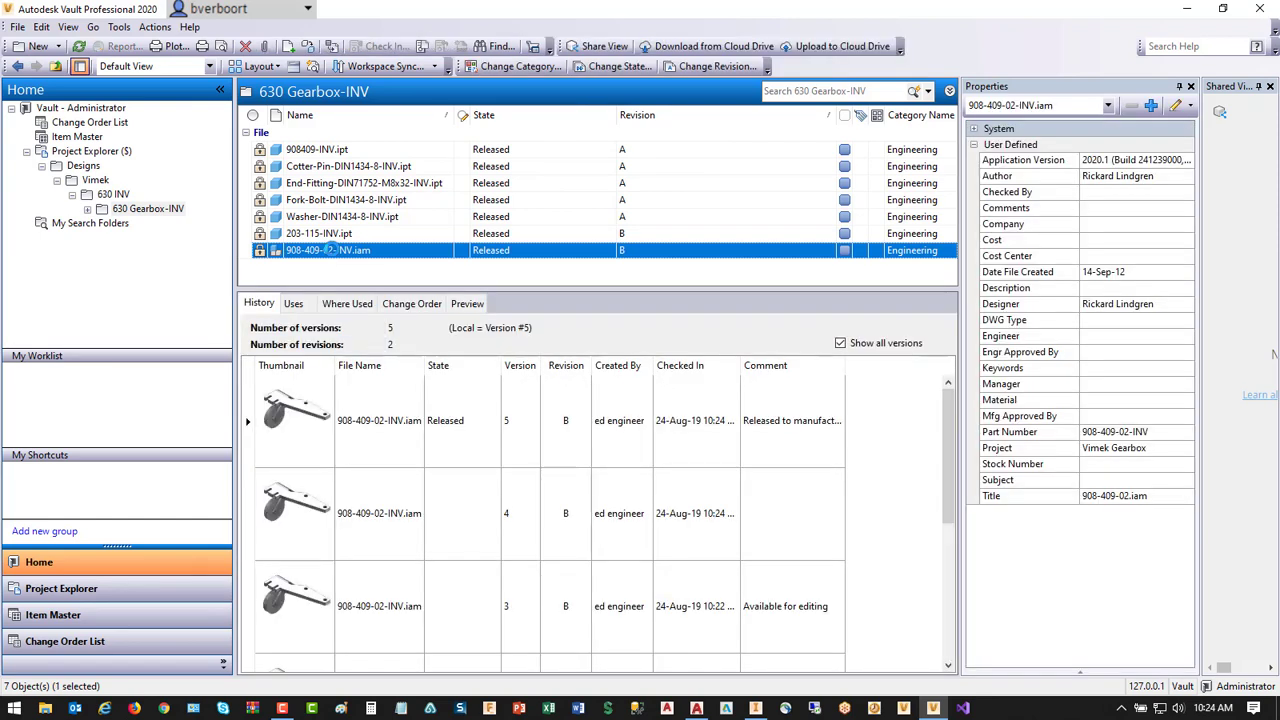
pyautogui.moveTo(952, 408); pyautogui.dragTo(955, 452)
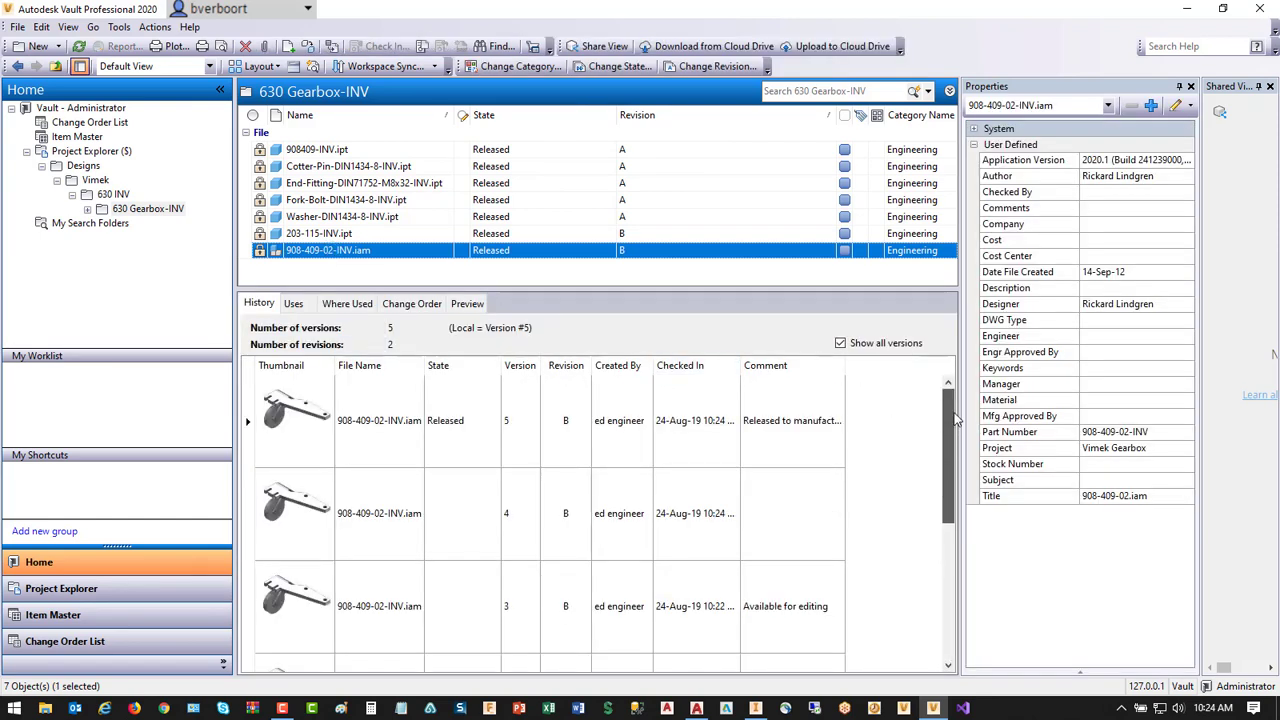
pyautogui.moveTo(955, 418); pyautogui.dragTo(950, 530)
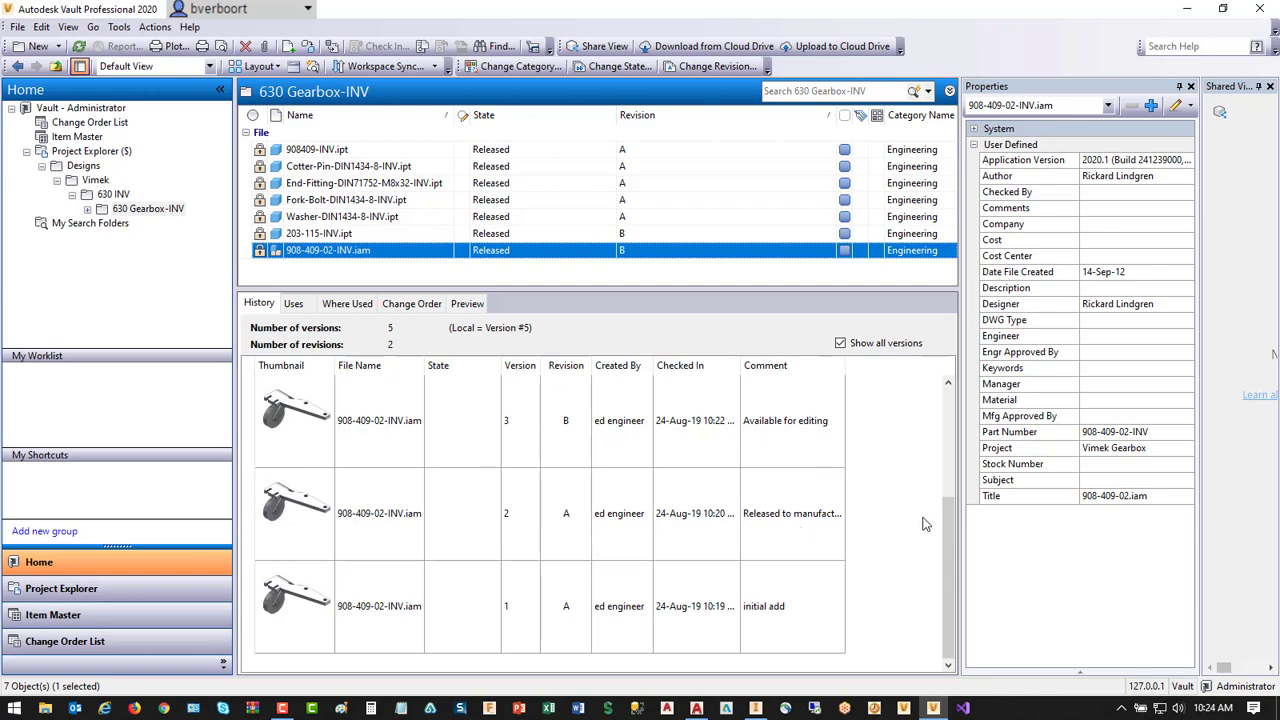
pyautogui.moveTo(946, 524); pyautogui.dragTo(943, 467)
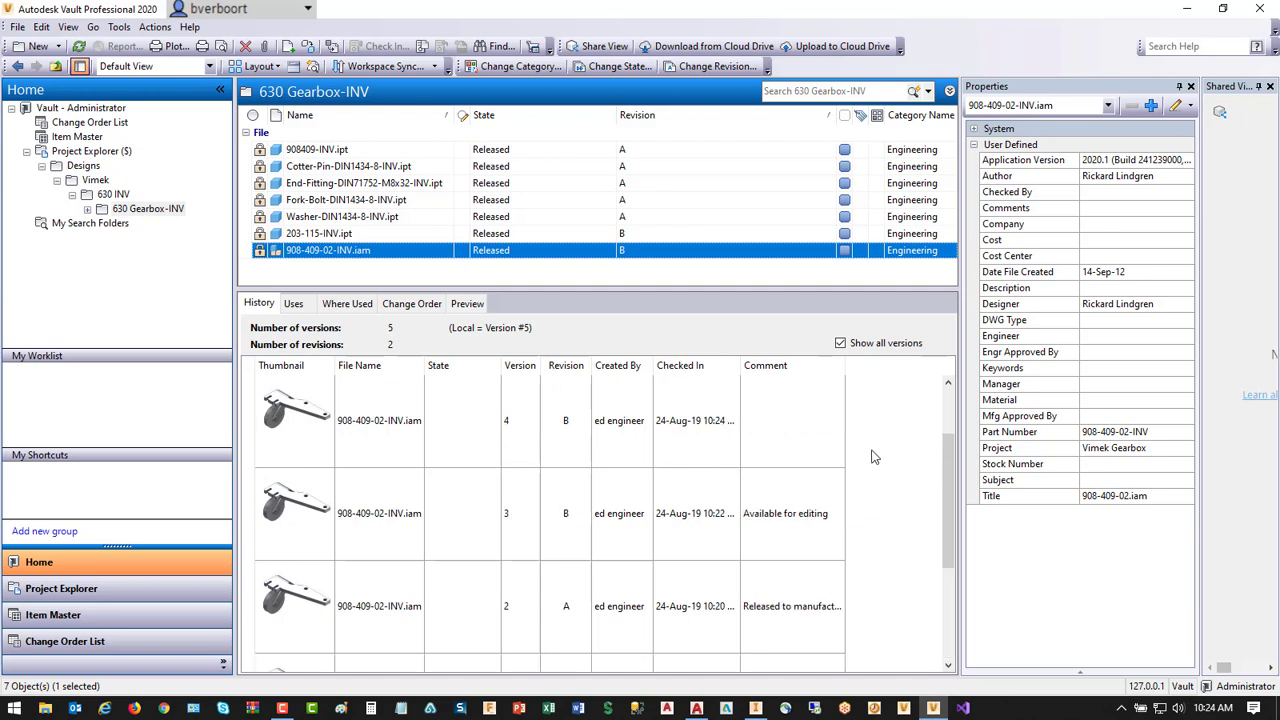
pyautogui.moveTo(955, 442); pyautogui.dragTo(951, 367)
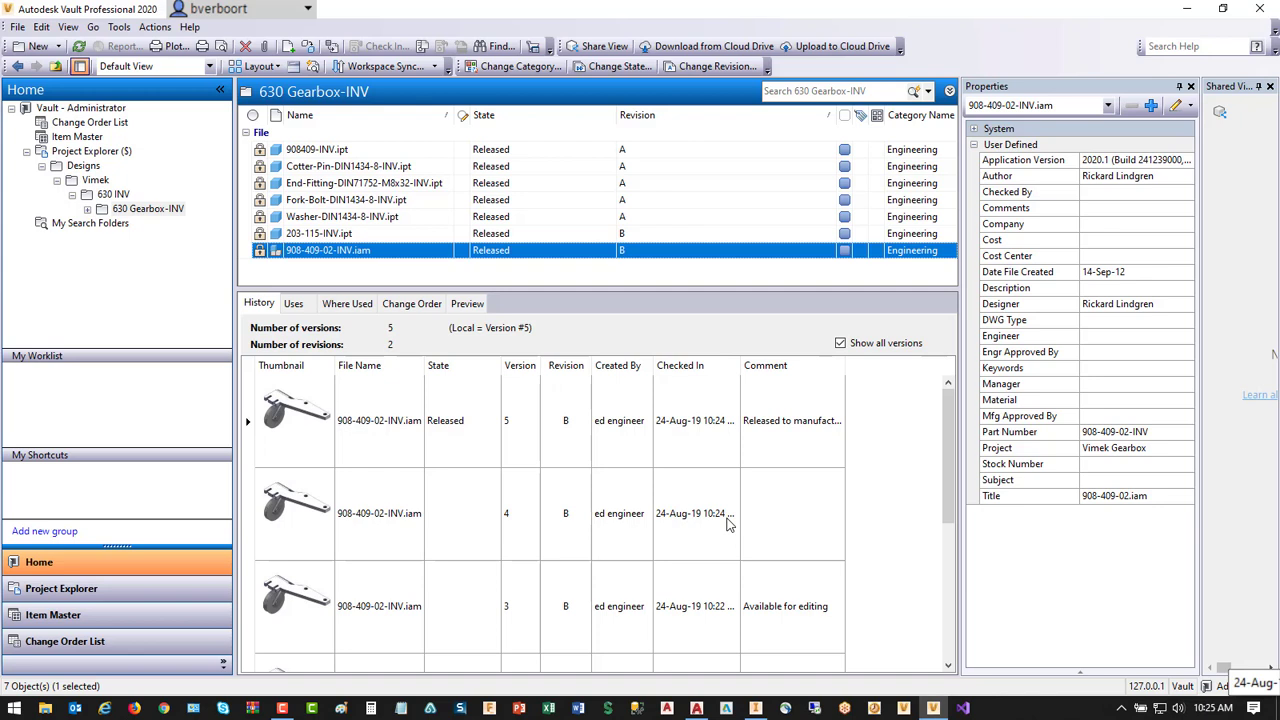
# - Scroll 203-115-INV.ipt's five-version history down to version 1
pyautogui.click(488, 235)
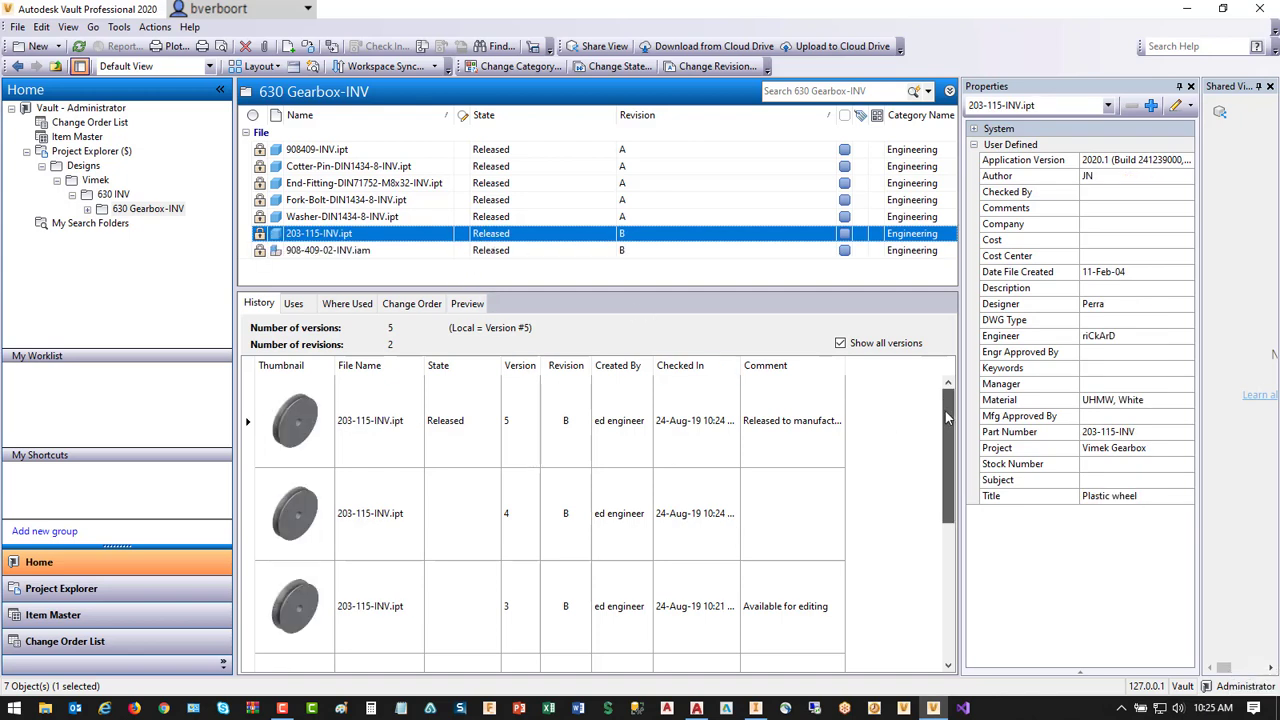
pyautogui.moveTo(948, 412); pyautogui.dragTo(952, 516)
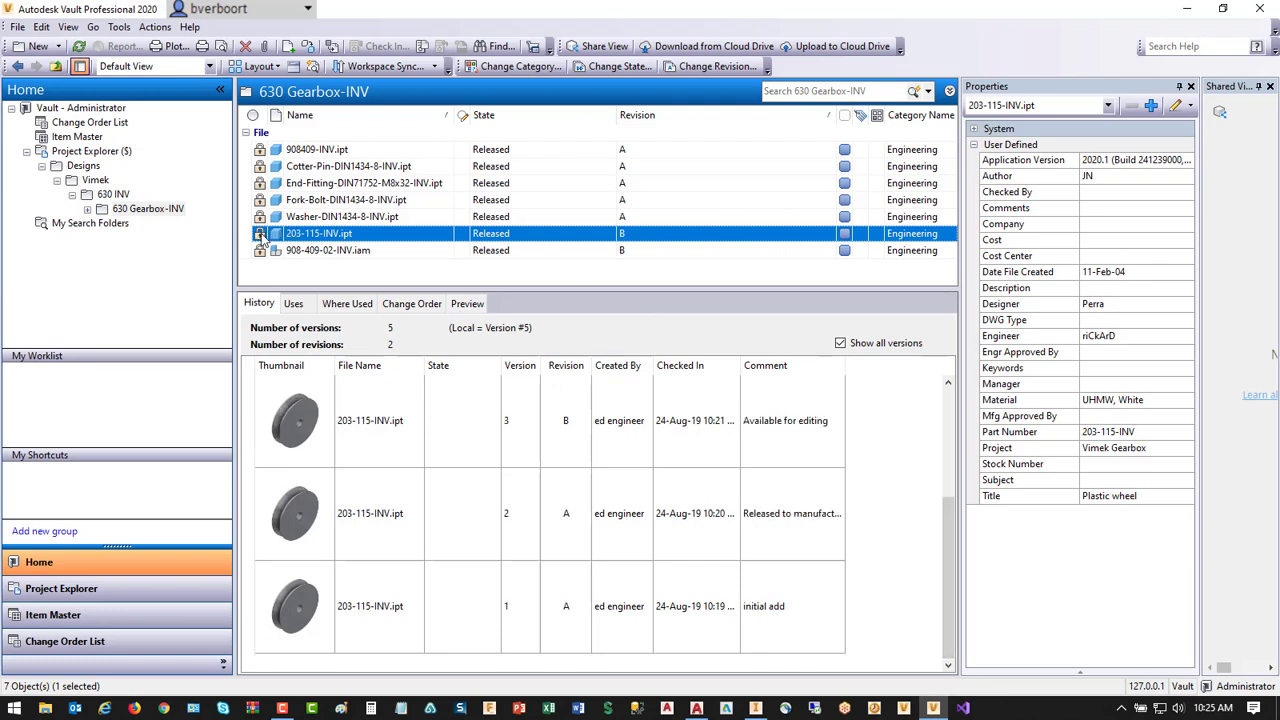
pyautogui.moveTo(262, 238)
# - In AutoCAD, log in to the vault with the account password
pyautogui.click(695, 709)
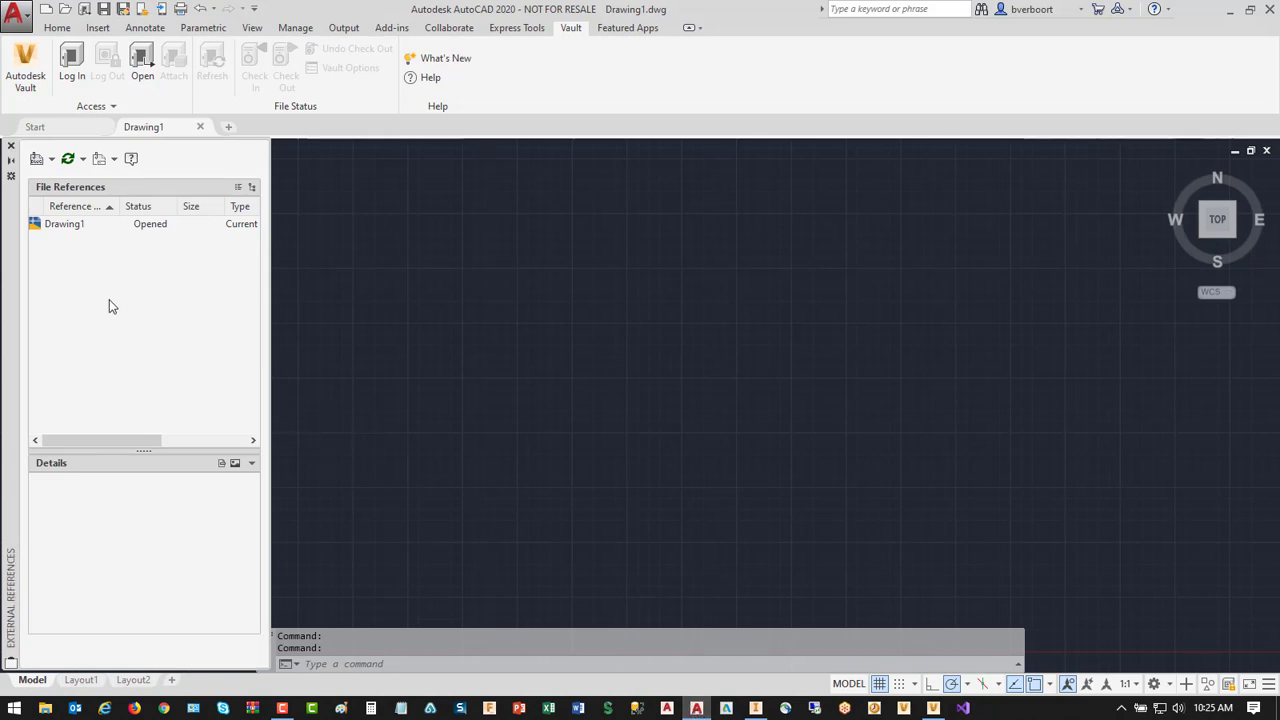
pyautogui.click(72, 60)
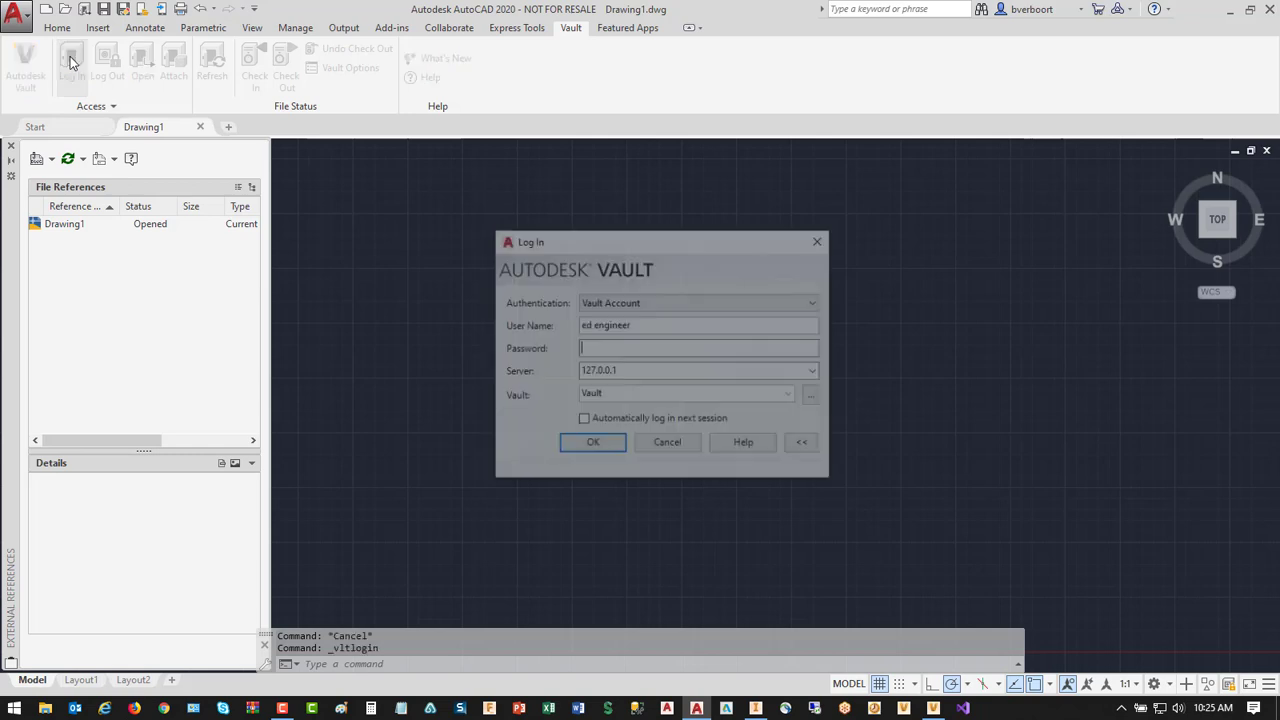
pyautogui.click(575, 444)
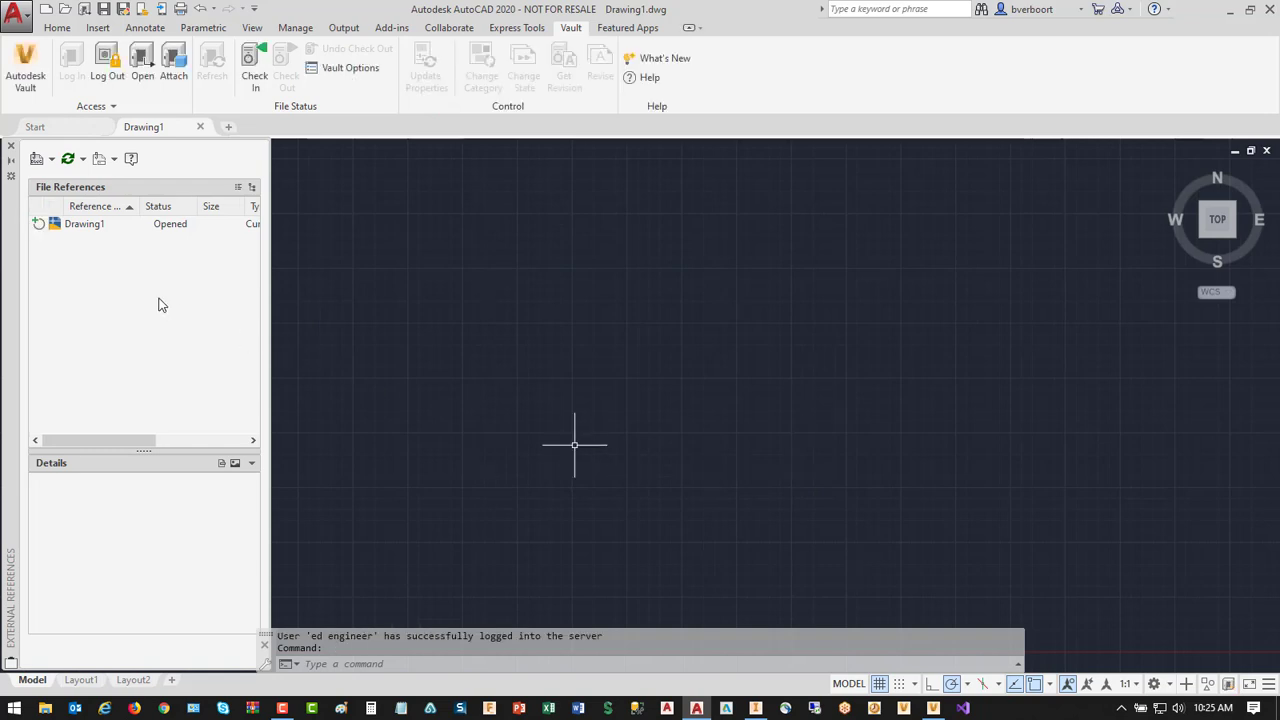
# - Open the drawing VW252-03-1200.dwg, the Intermittent Roller Sub Assy
pyautogui.click(65, 9)
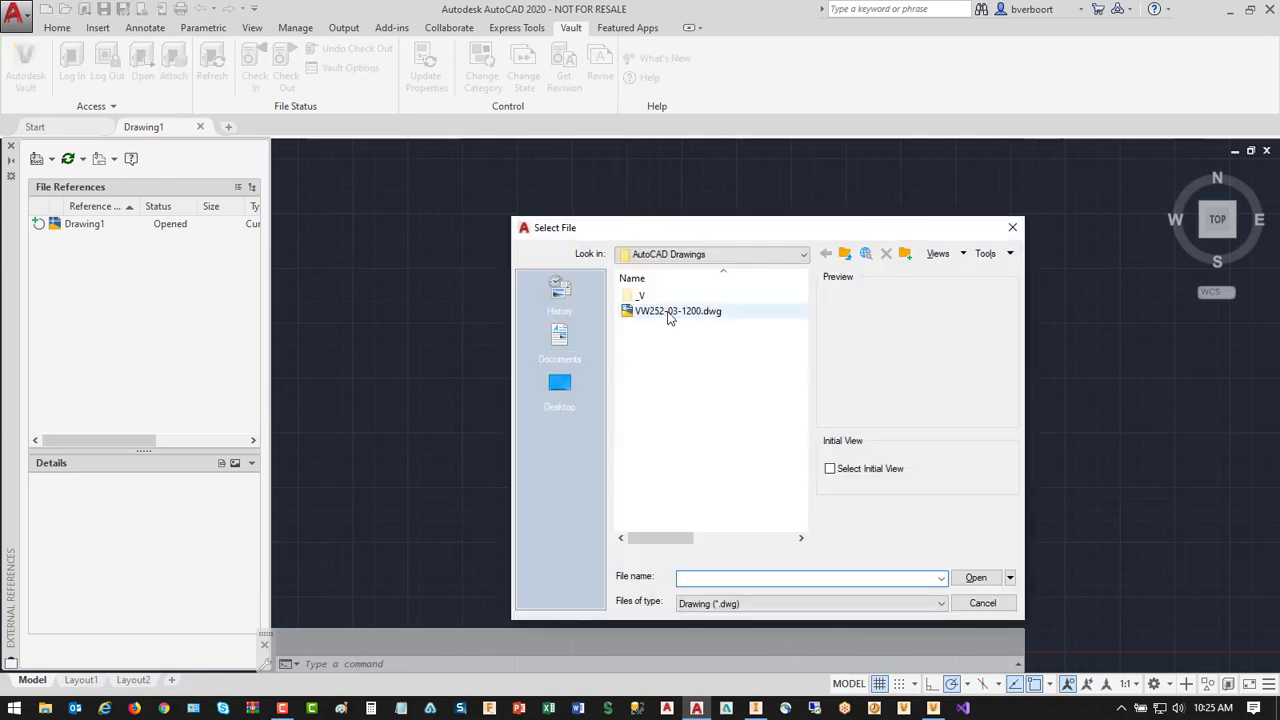
pyautogui.click(670, 313)
pyautogui.doubleClick(670, 313)
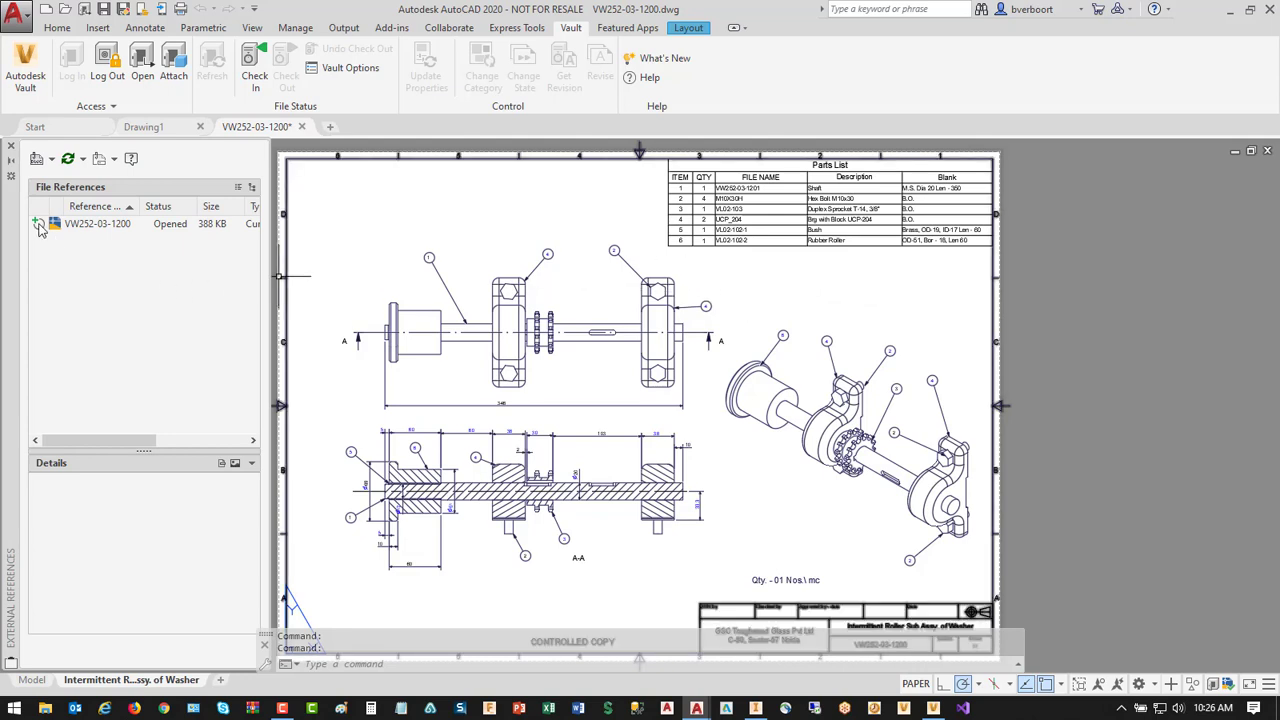
pyautogui.moveTo(40, 228)
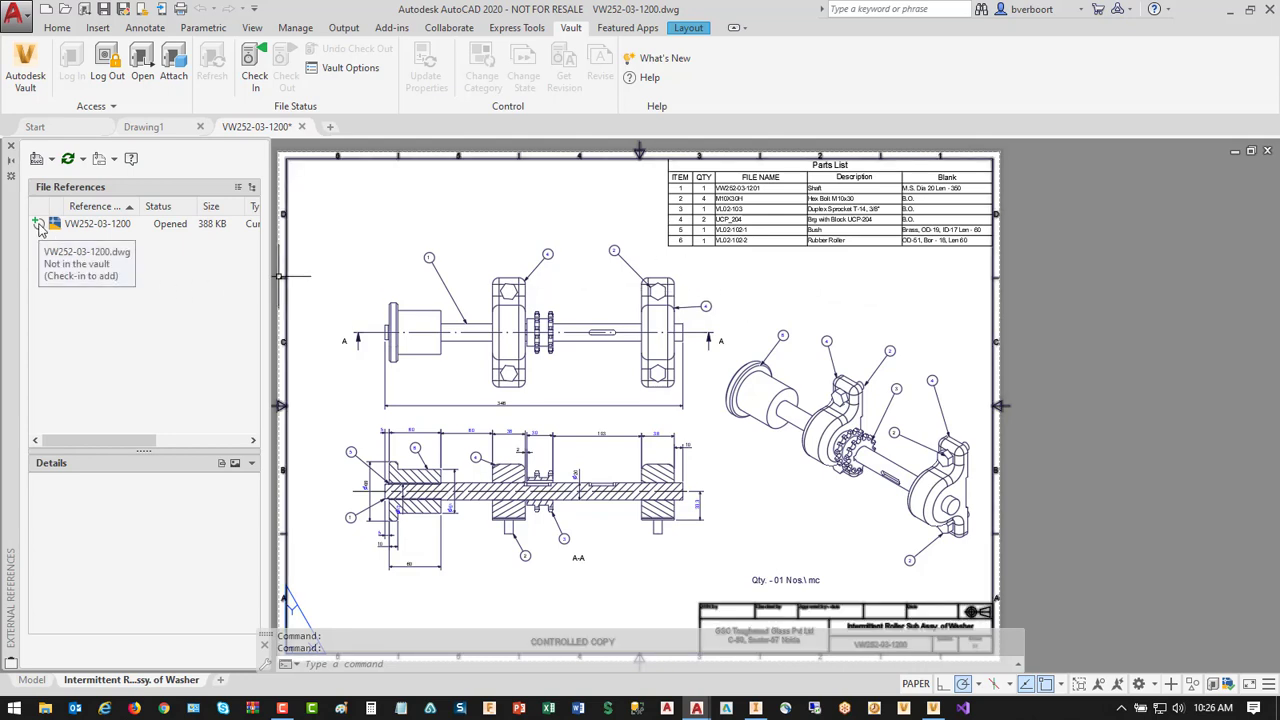
# - Check VW252-03-1200 into the vault with an initial comment, confirming Revision A, Work in Progress
pyautogui.click(80, 225)
pyautogui.rightClick(78, 226)
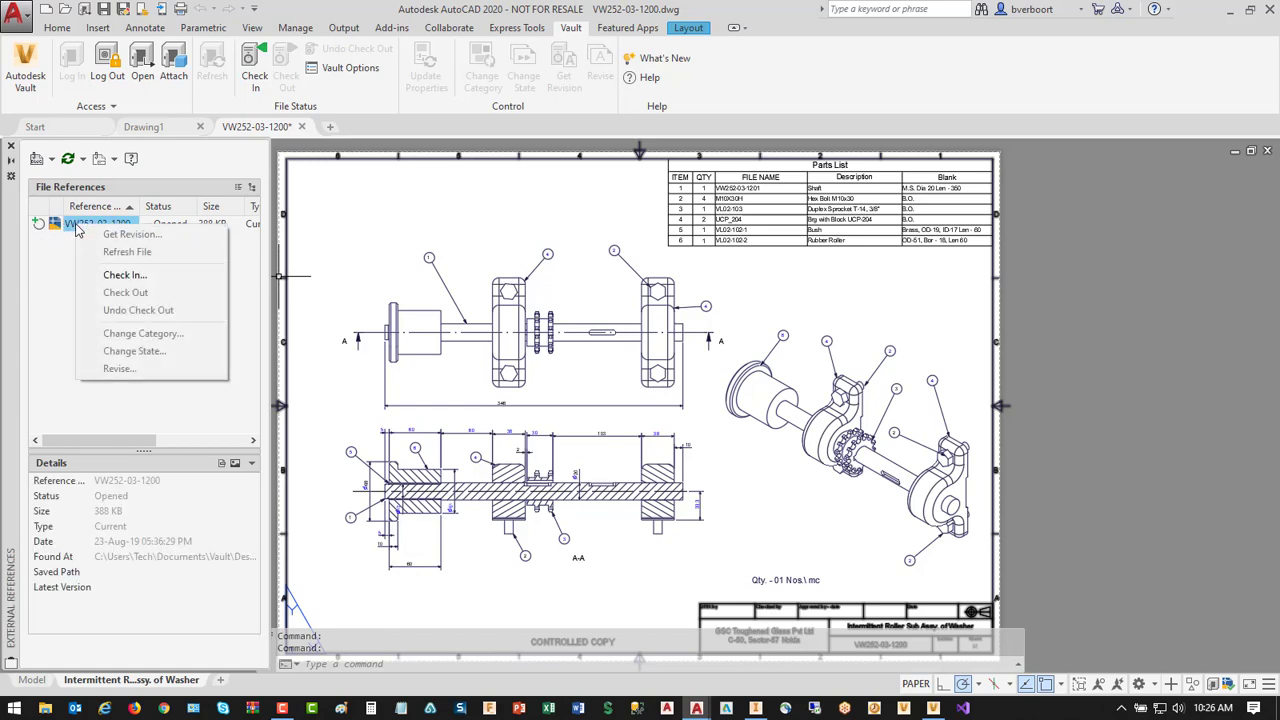
pyautogui.click(131, 276)
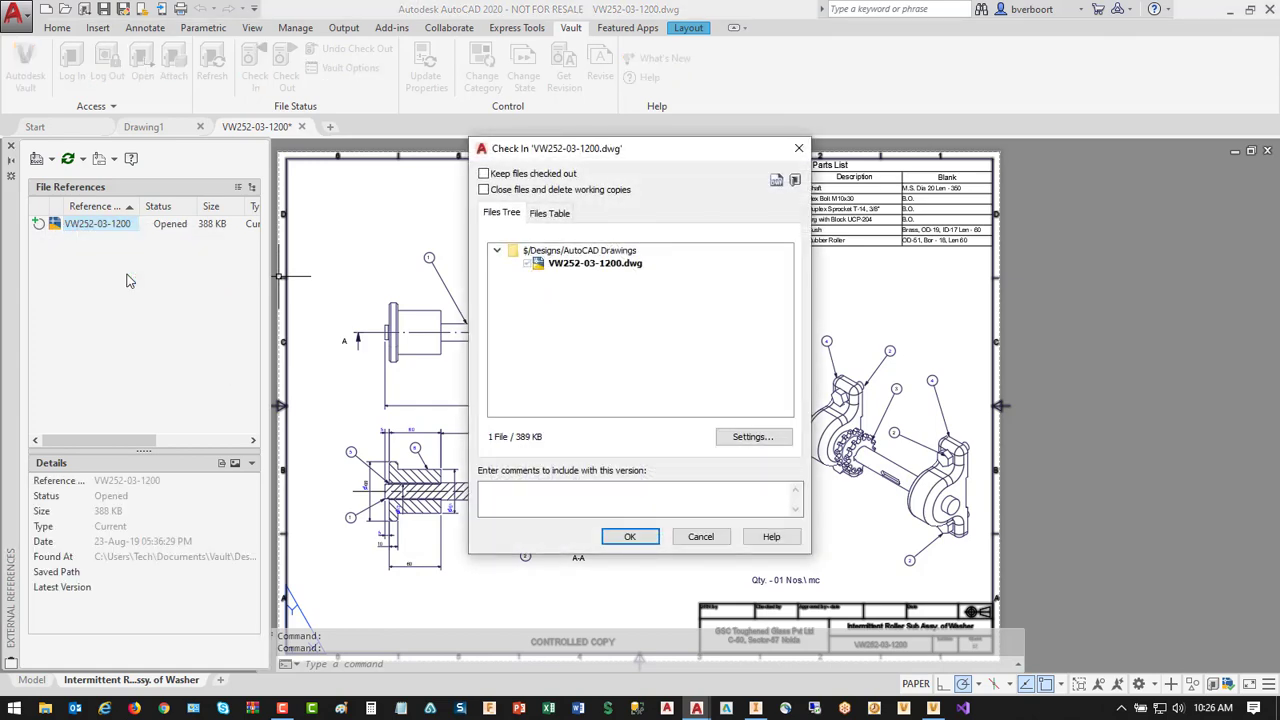
pyautogui.click(641, 499)
pyautogui.write('ini')
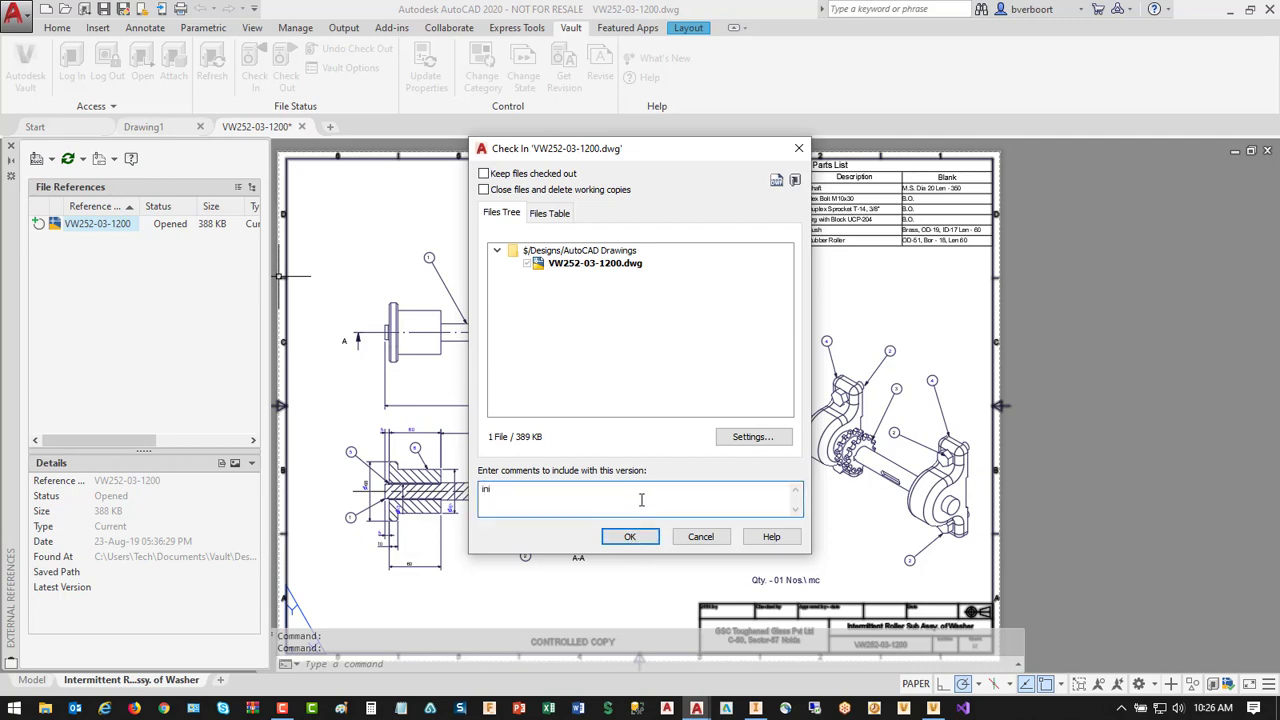
pyautogui.write('tial add')
pyautogui.click(636, 541)
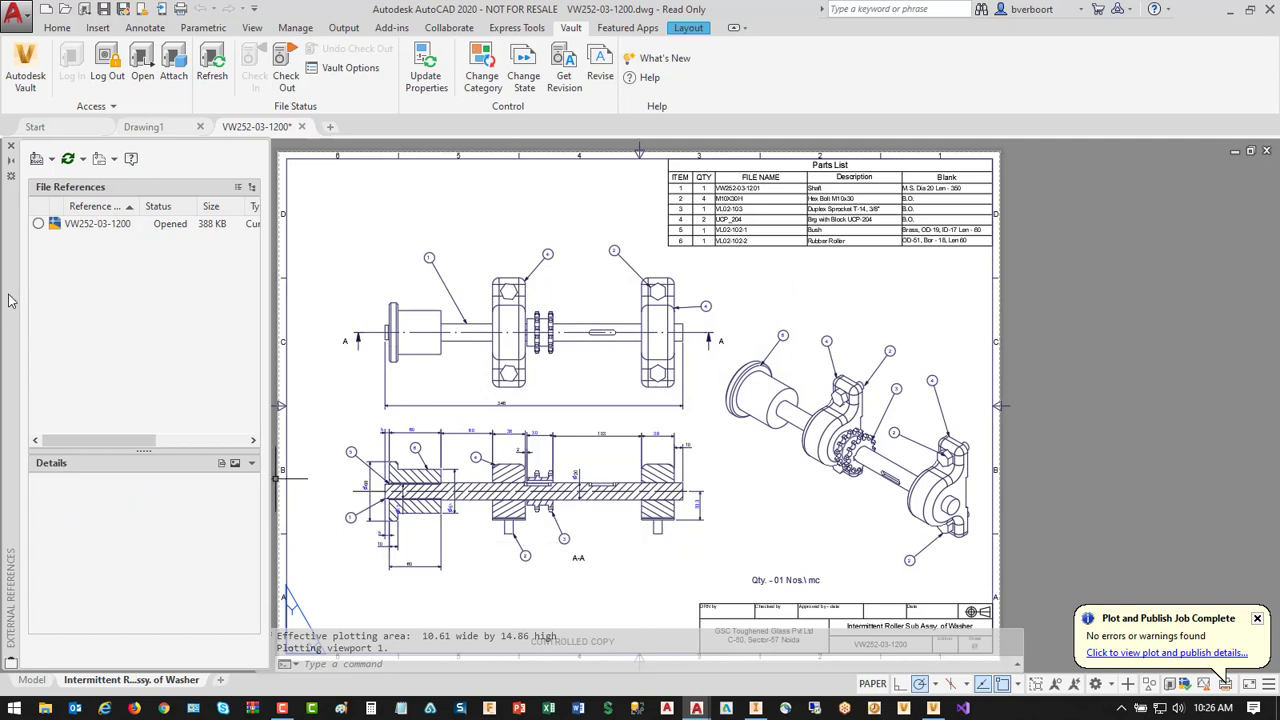
pyautogui.moveTo(38, 232)
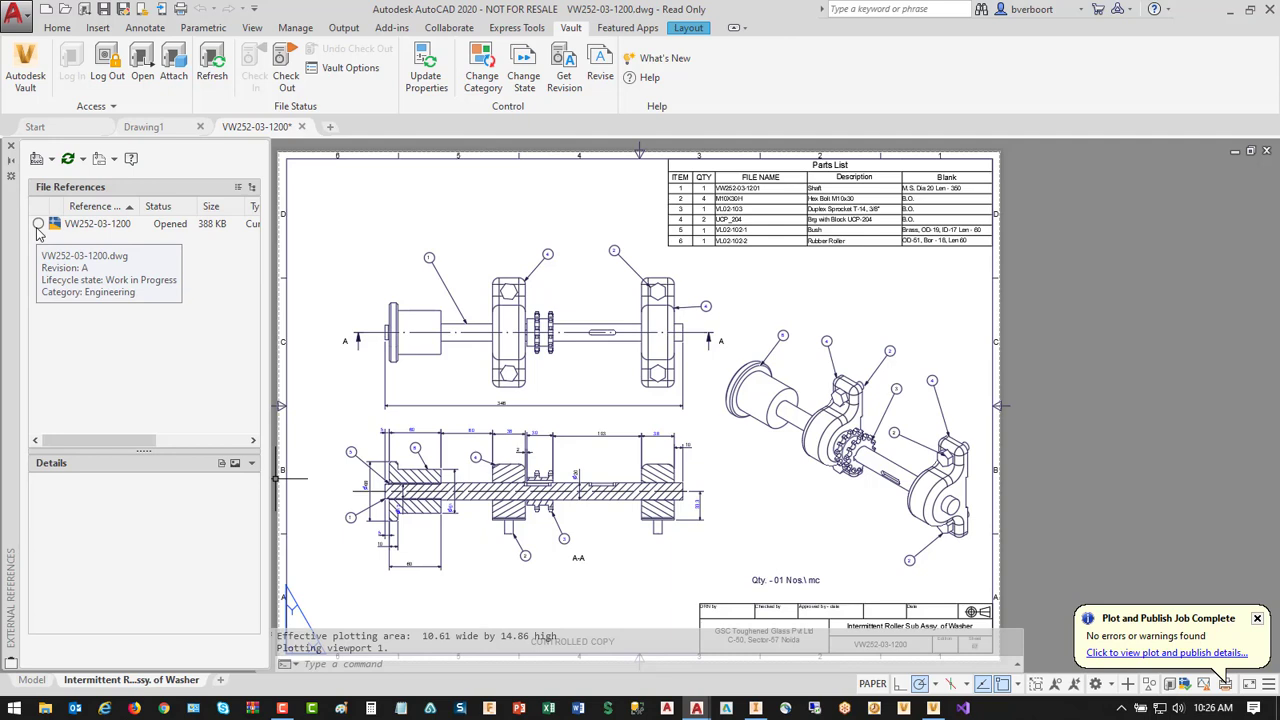
# - Change VW252-03-1200's lifecycle state to Released
pyautogui.click(86, 226)
pyautogui.rightClick(86, 230)
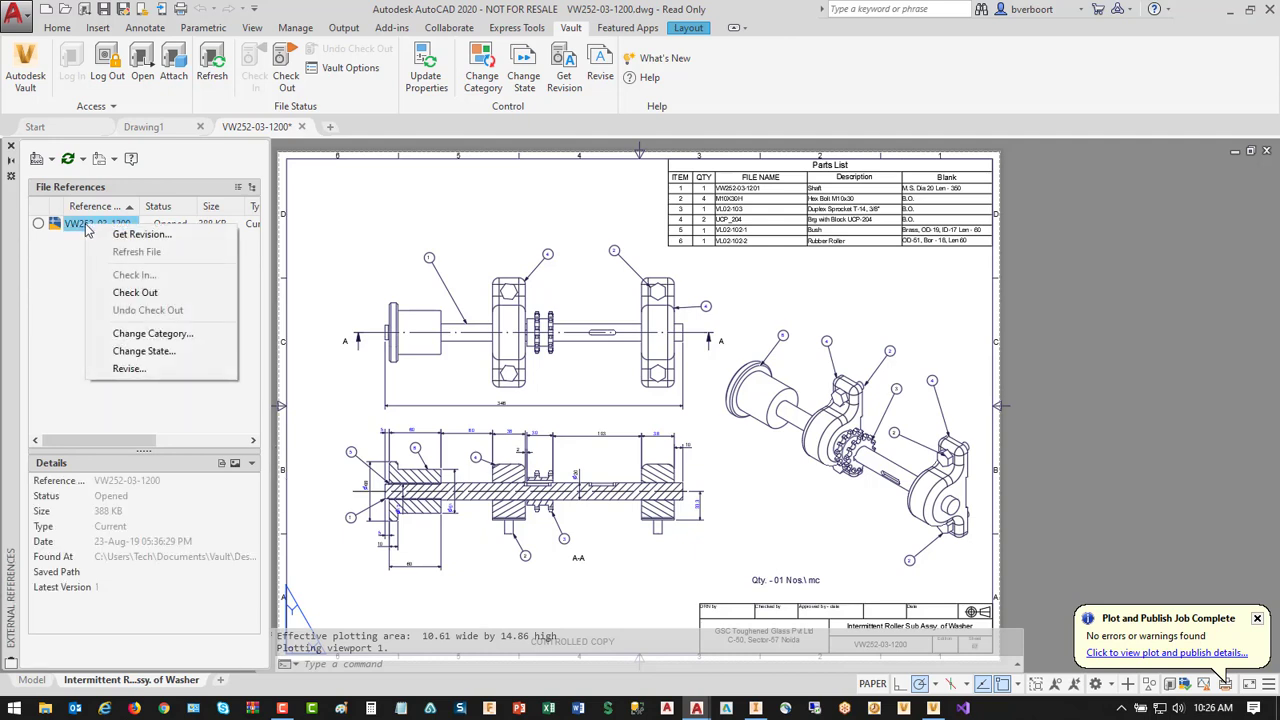
pyautogui.click(141, 352)
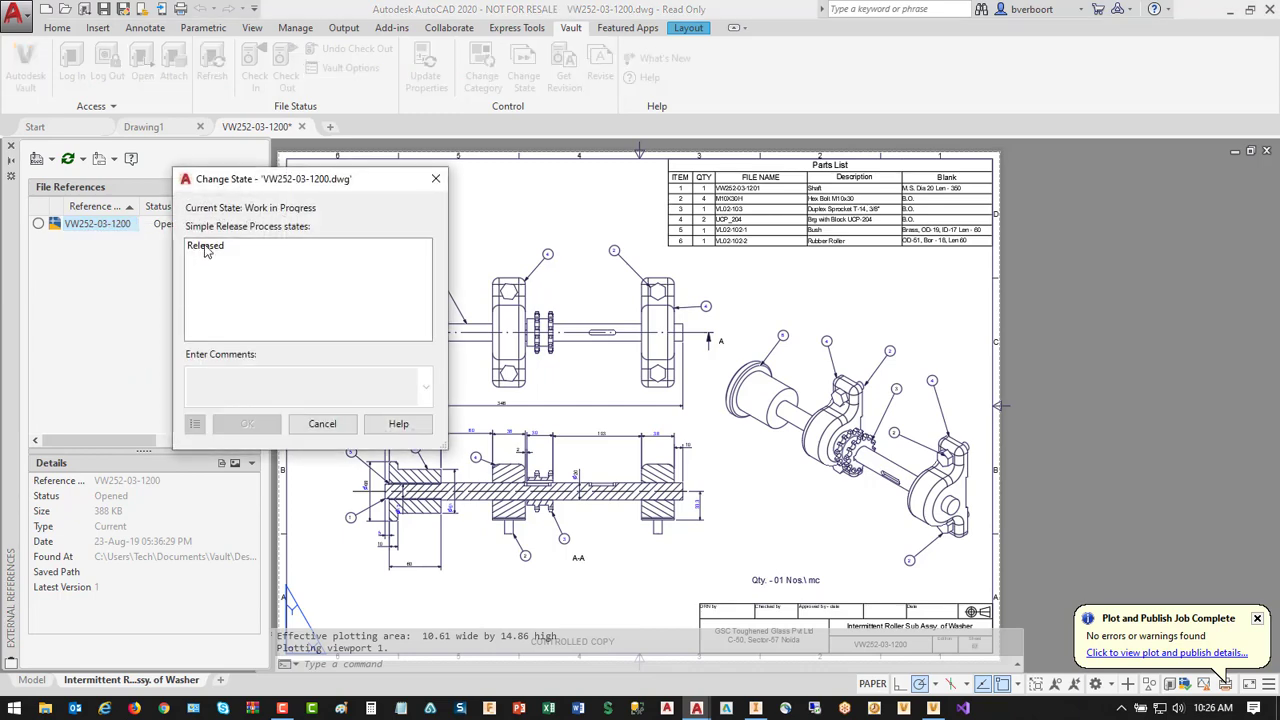
pyautogui.click(205, 247)
pyautogui.click(245, 423)
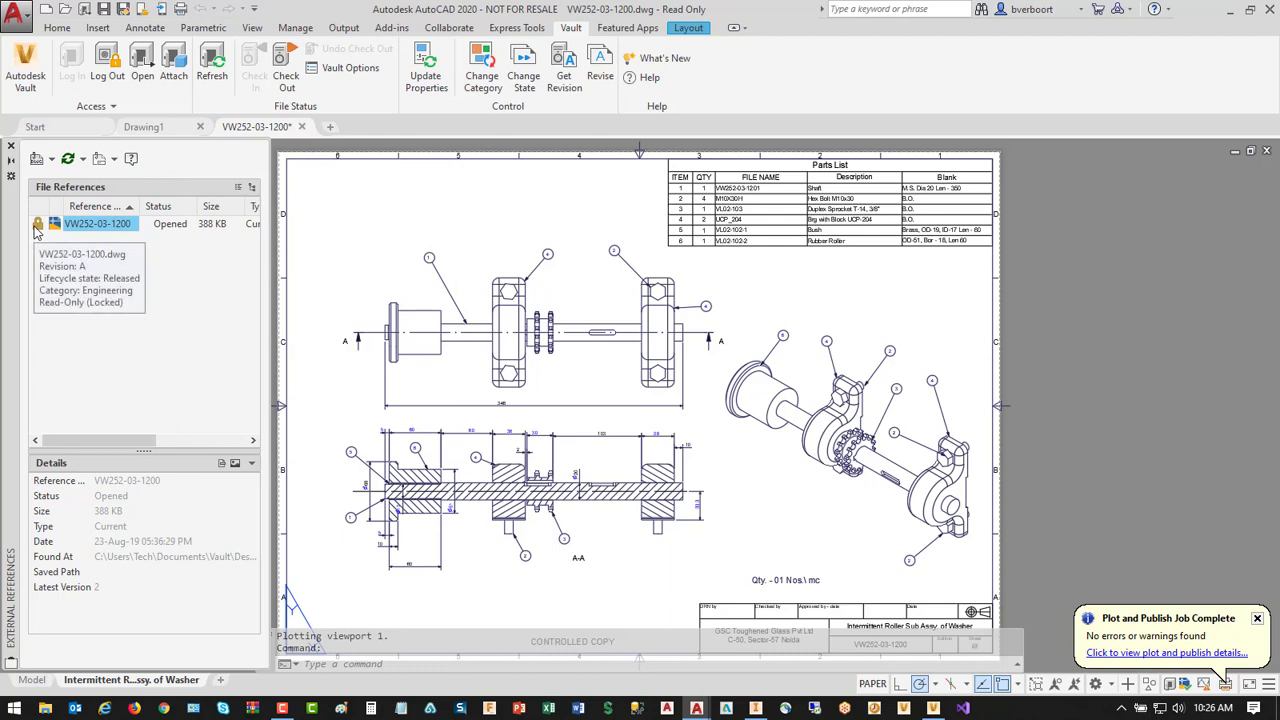
# - Move VW252-03-1200 back to Work in Progress
pyautogui.click(207, 291)
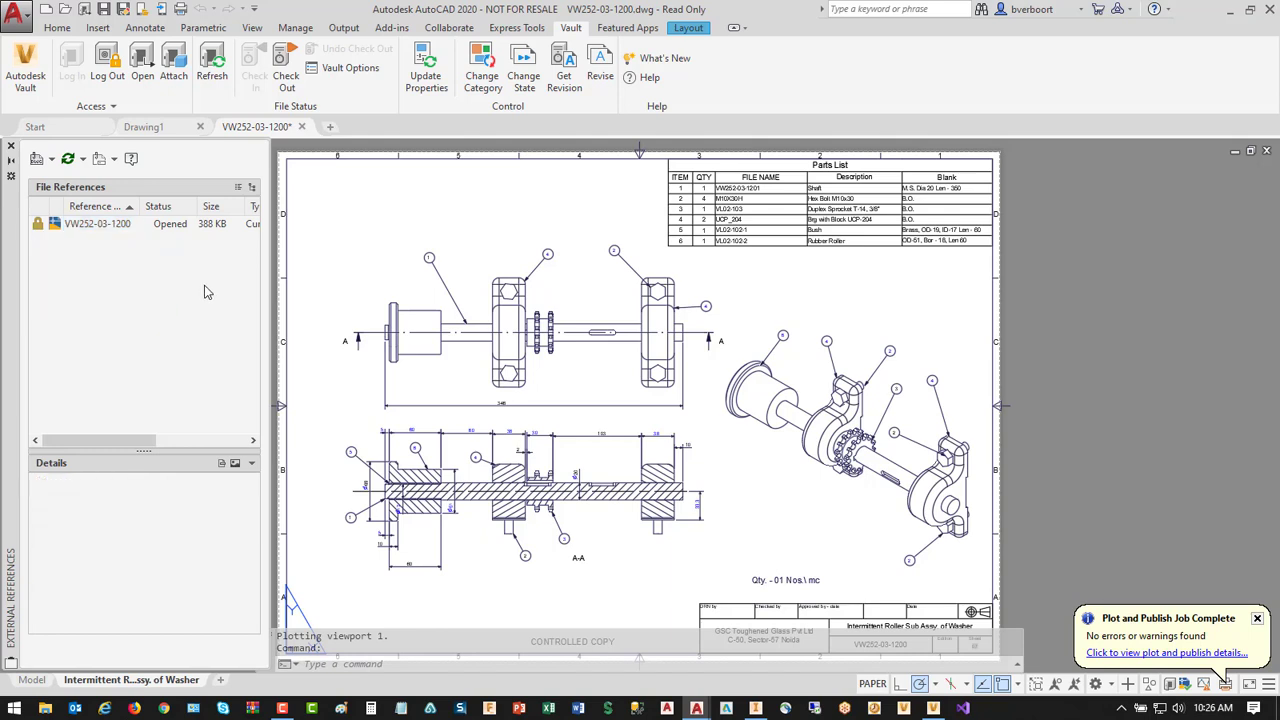
pyautogui.rightClick(101, 224)
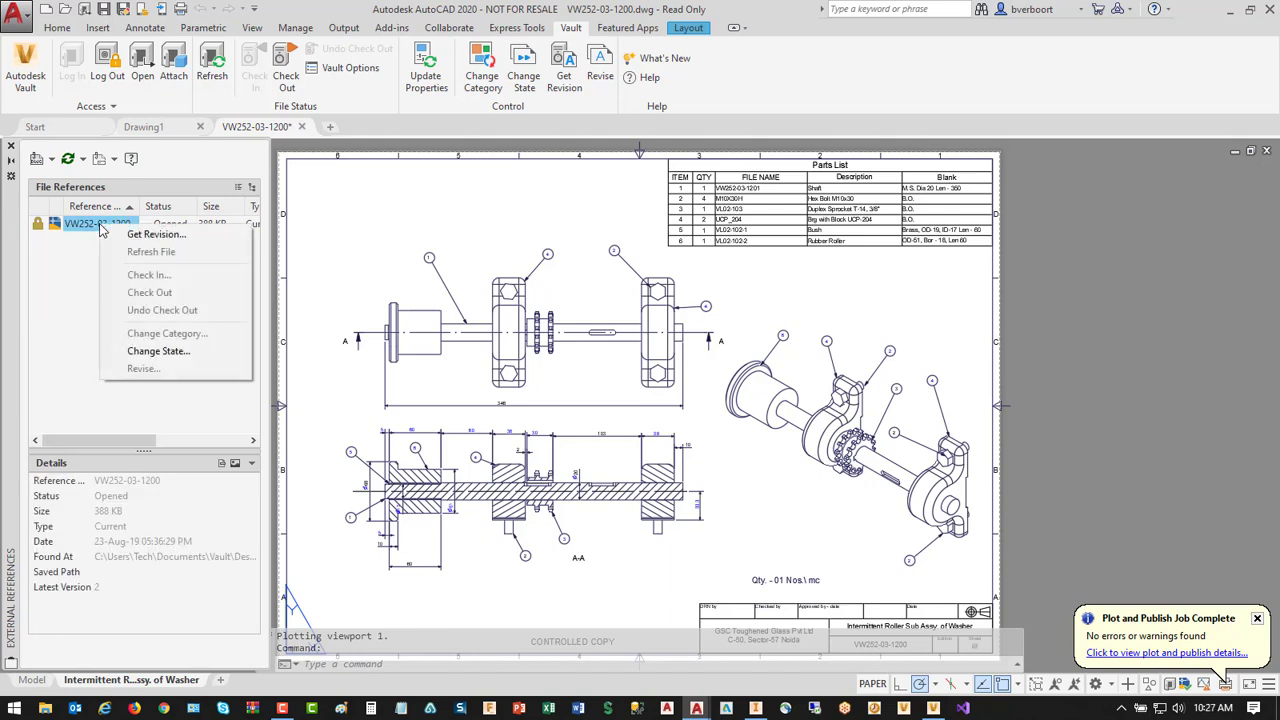
pyautogui.click(158, 351)
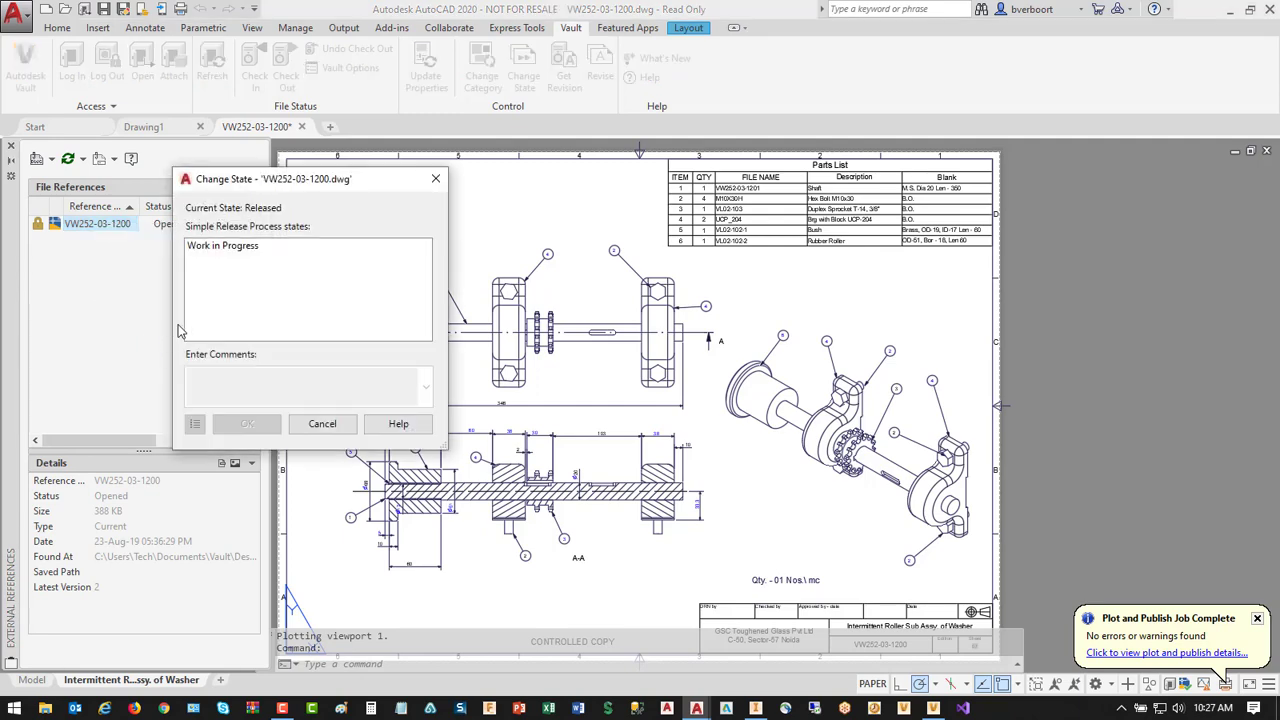
pyautogui.click(222, 248)
pyautogui.click(247, 423)
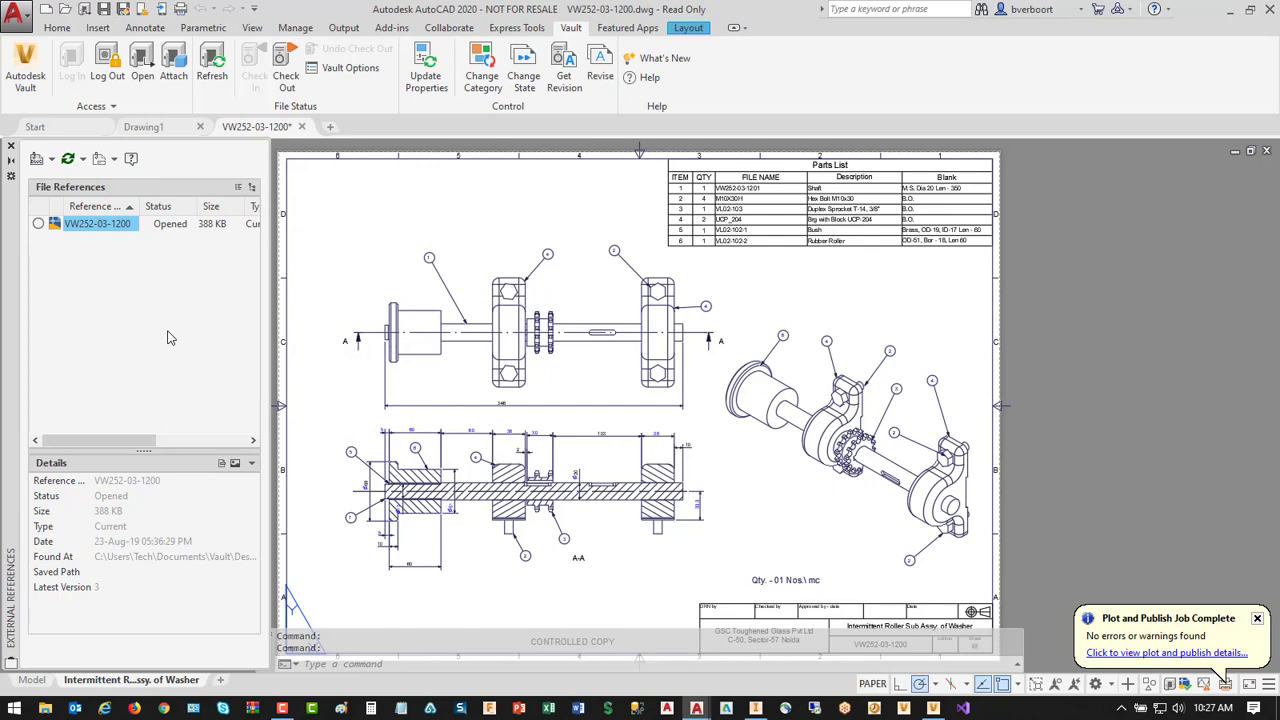
# - Check out VW252-03-1200, accepting the property update
pyautogui.rightClick(110, 228)
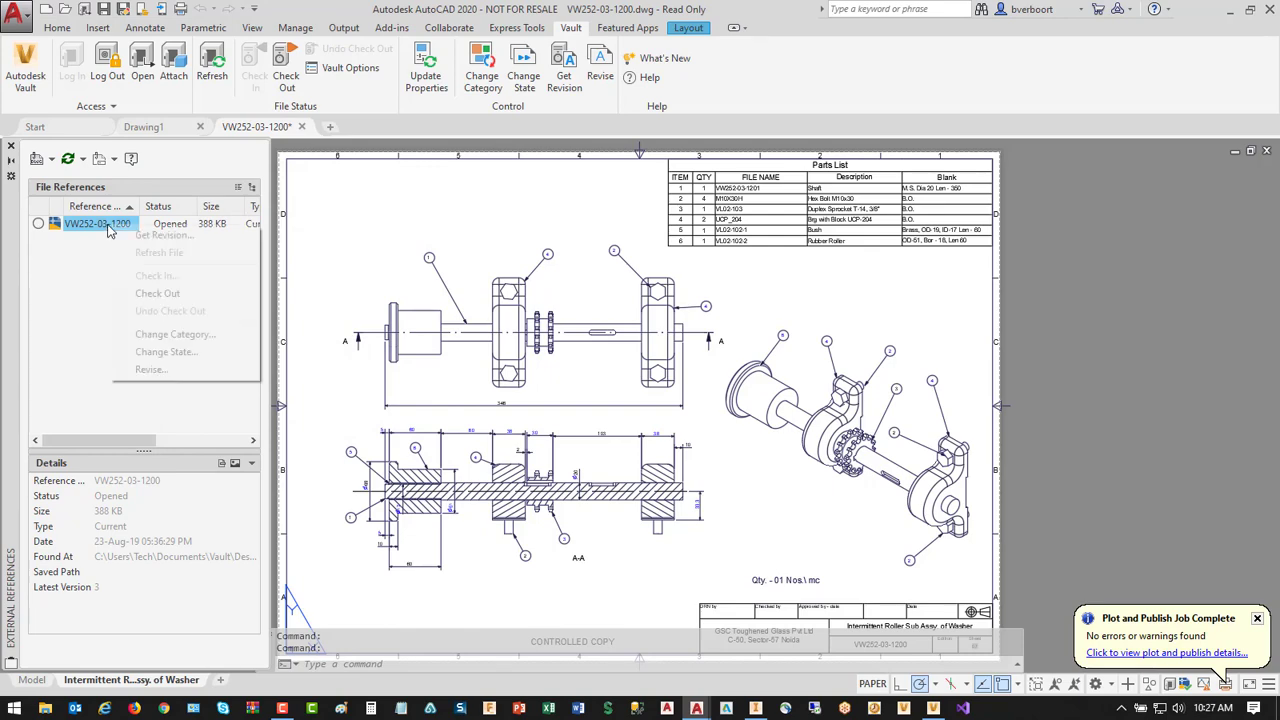
pyautogui.click(148, 293)
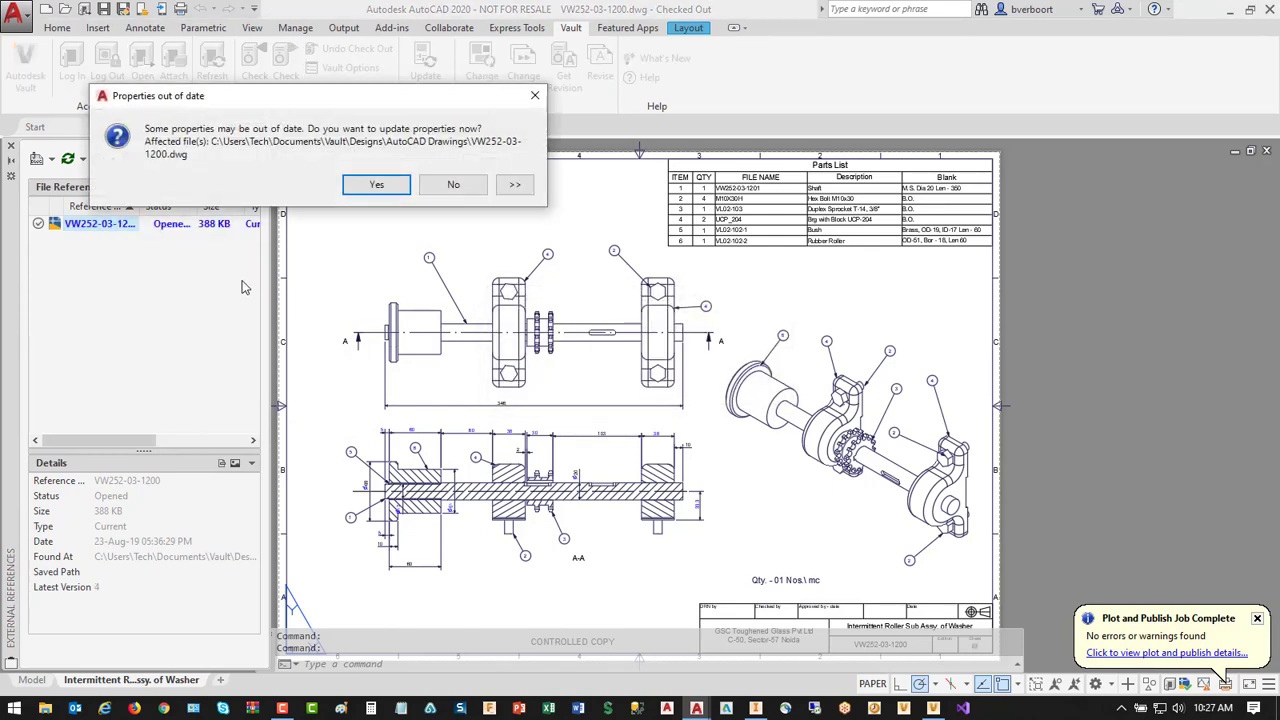
pyautogui.click(377, 187)
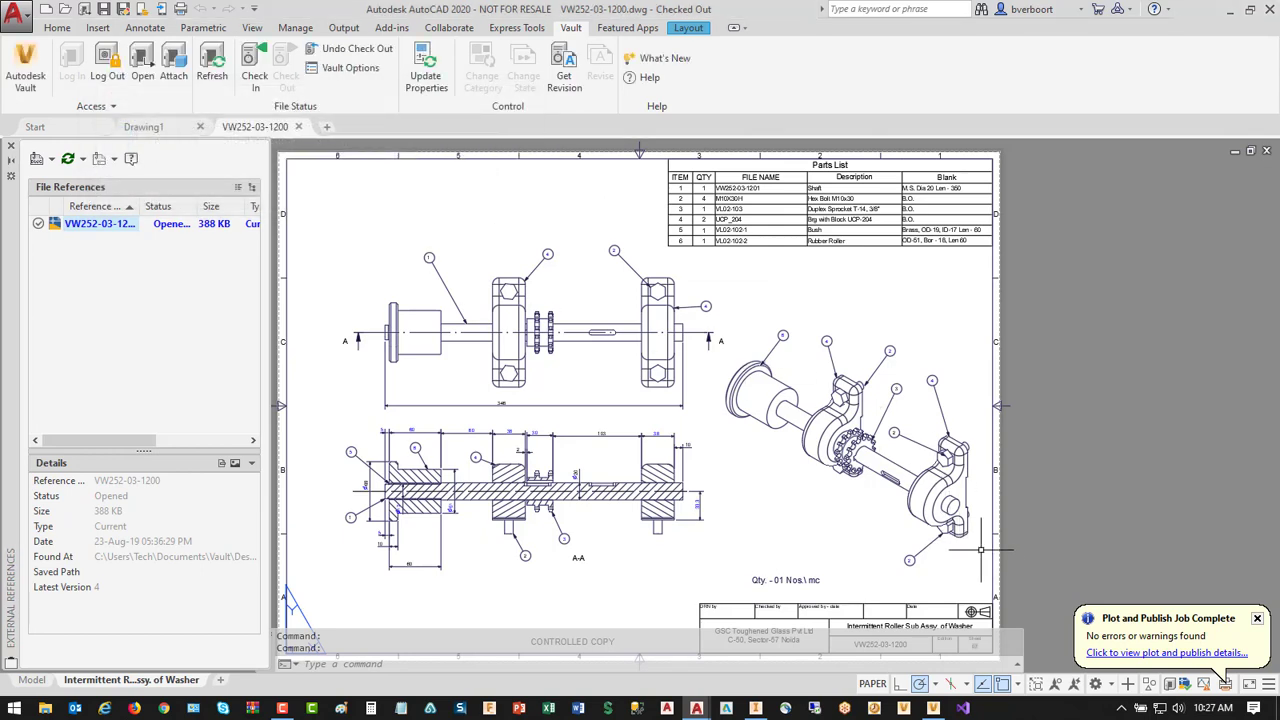
# - Delete the isometric view, then save and check in with comment 'removed view' as Revision B
pyautogui.moveTo(976, 546)
pyautogui.mouseDown()
pyautogui.moveTo(979, 456)
pyautogui.moveTo(939, 365)
pyautogui.moveTo(874, 315)
pyautogui.moveTo(798, 310)
pyautogui.moveTo(730, 366)
pyautogui.moveTo(715, 393)
pyautogui.moveTo(730, 428)
pyautogui.moveTo(770, 515)
pyautogui.moveTo(819, 560)
pyautogui.moveTo(936, 571)
pyautogui.mouseUp()
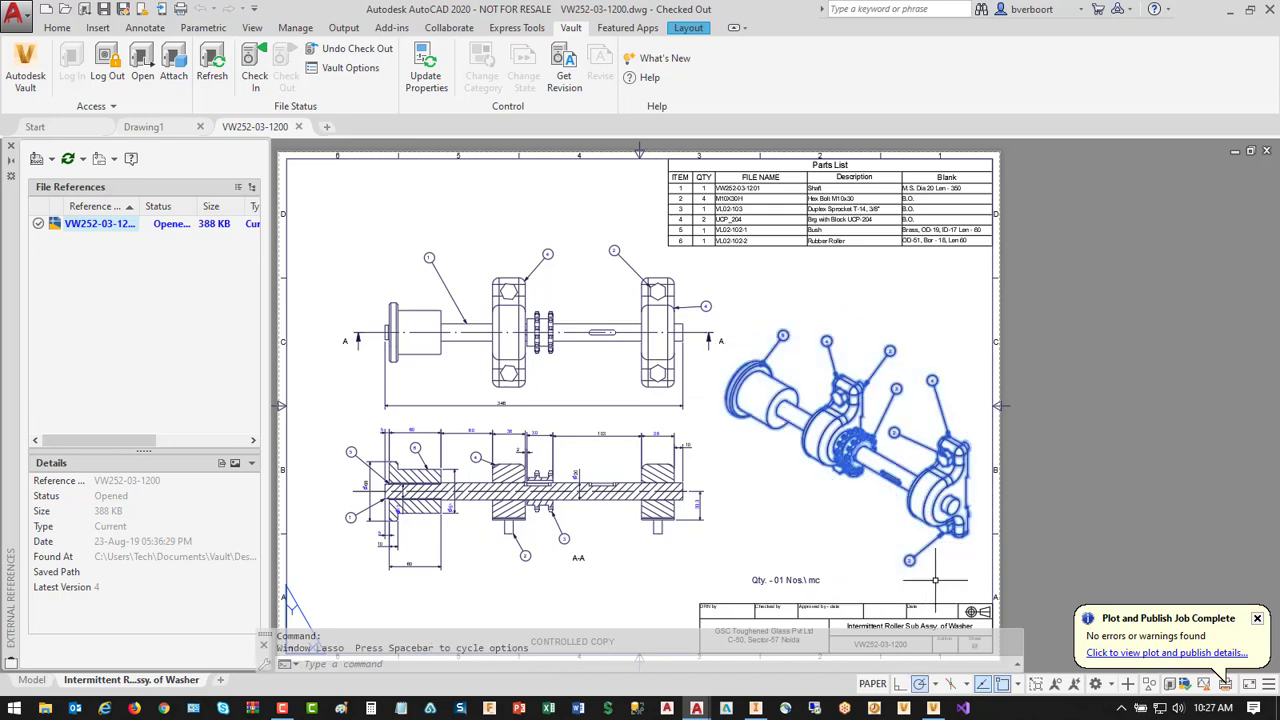
pyautogui.press('Delete')
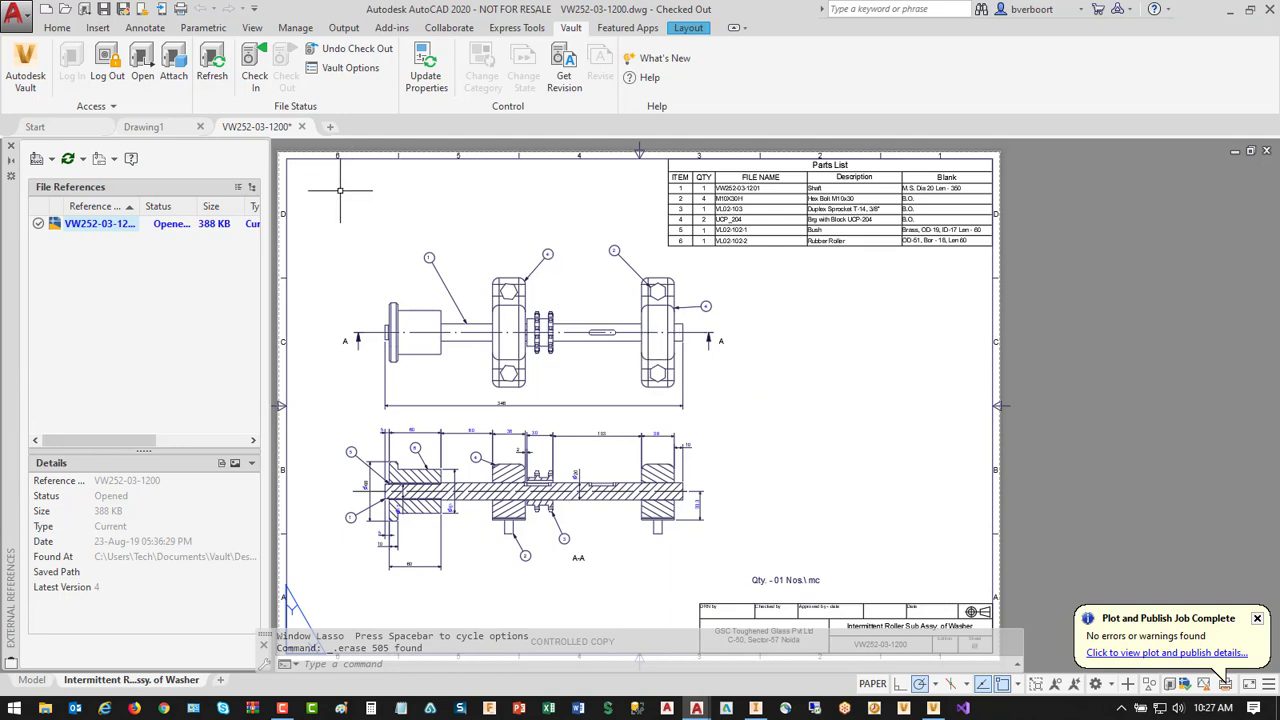
pyautogui.rightClick(87, 229)
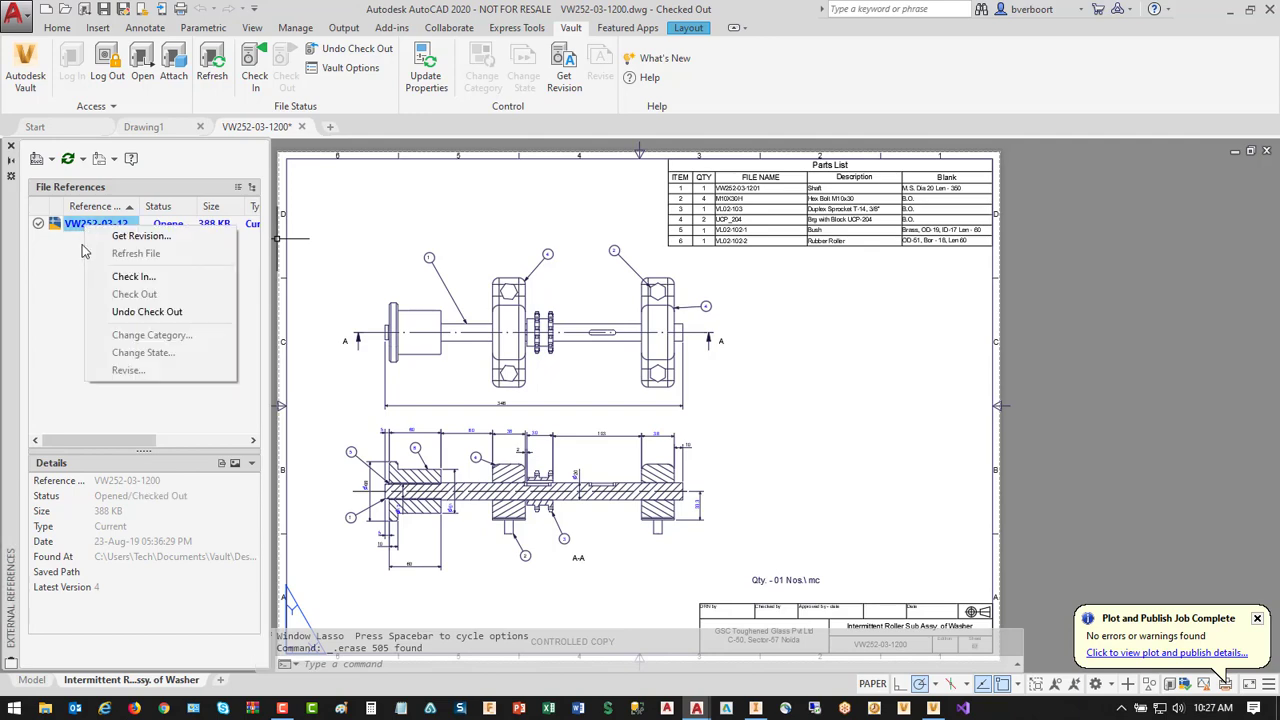
pyautogui.click(126, 276)
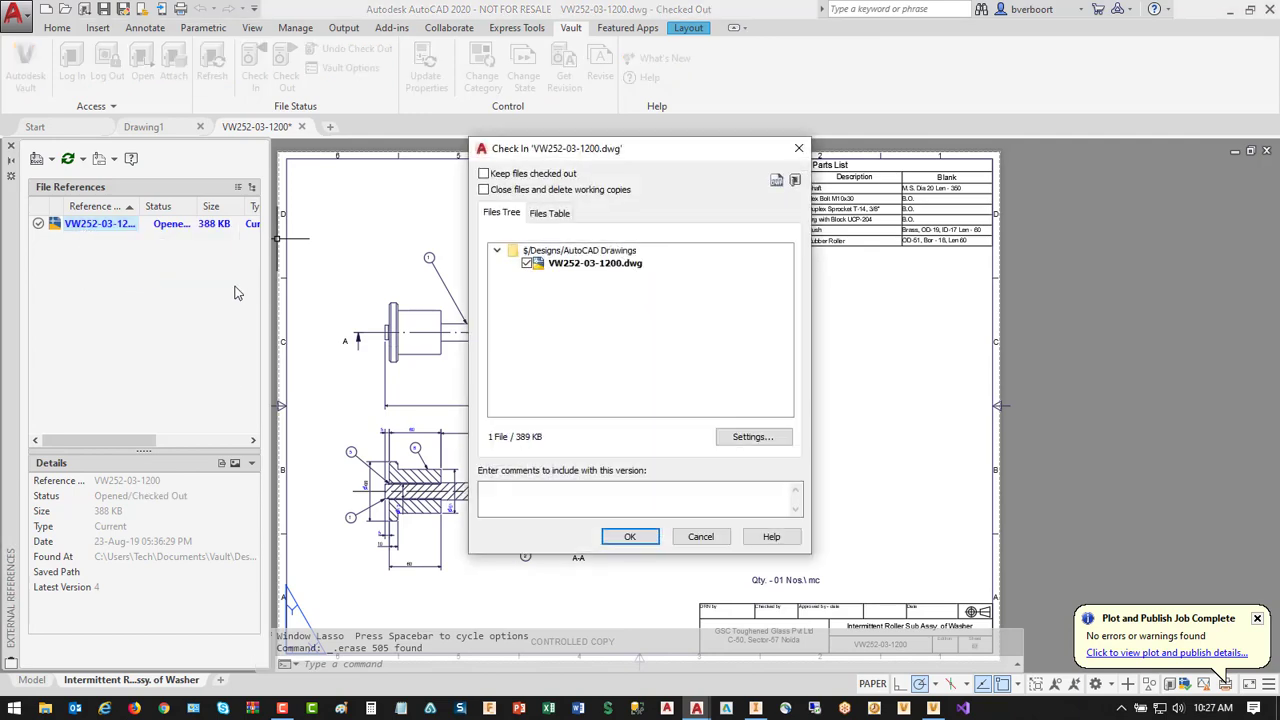
pyautogui.click(526, 501)
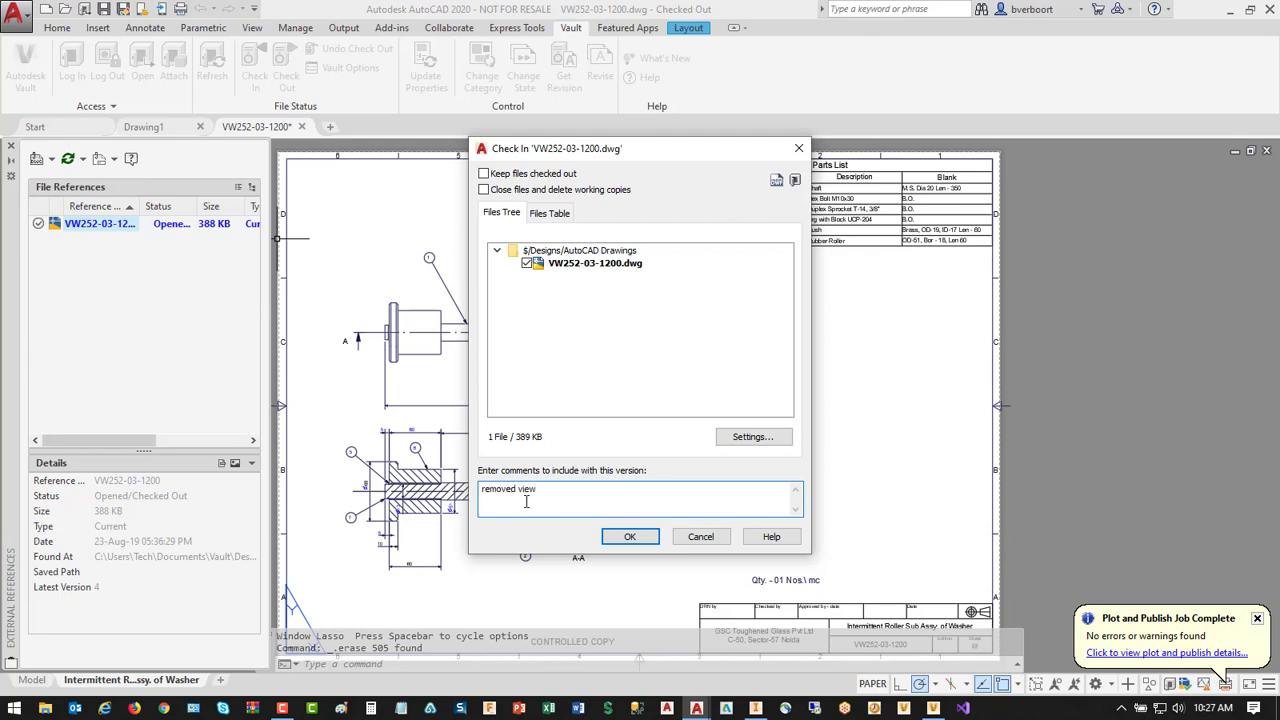
pyautogui.click(624, 539)
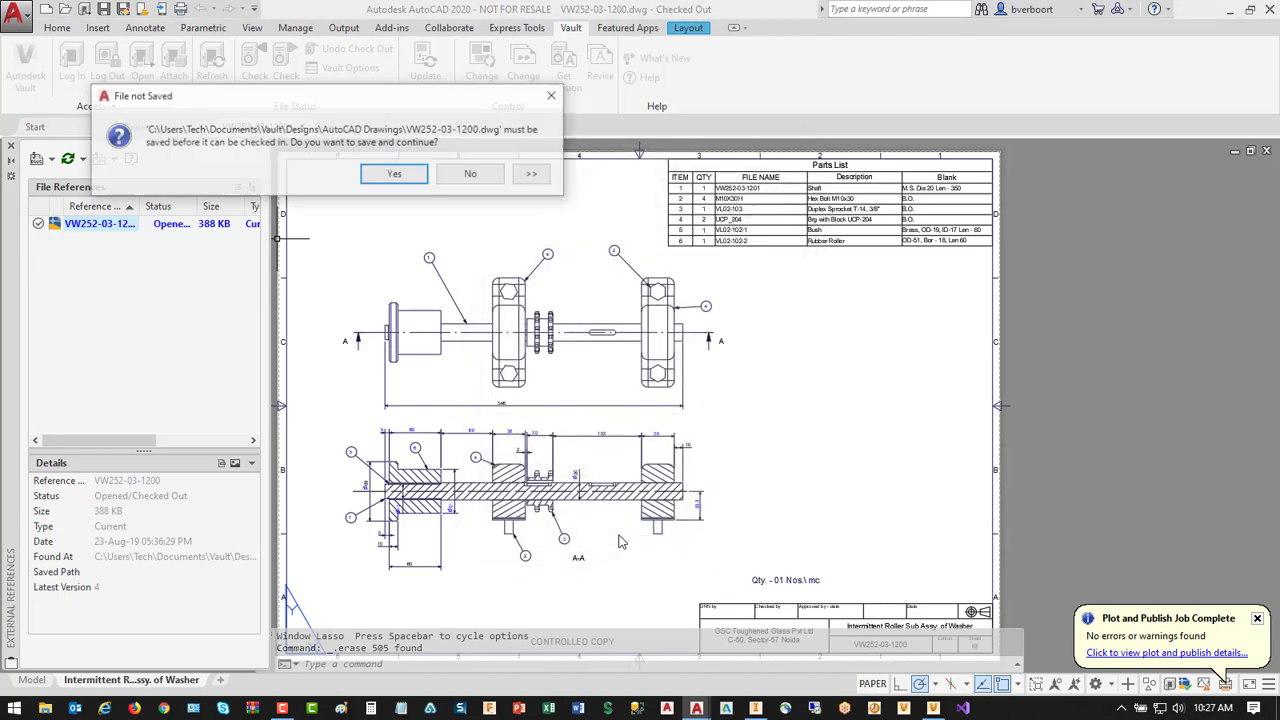
pyautogui.click(394, 184)
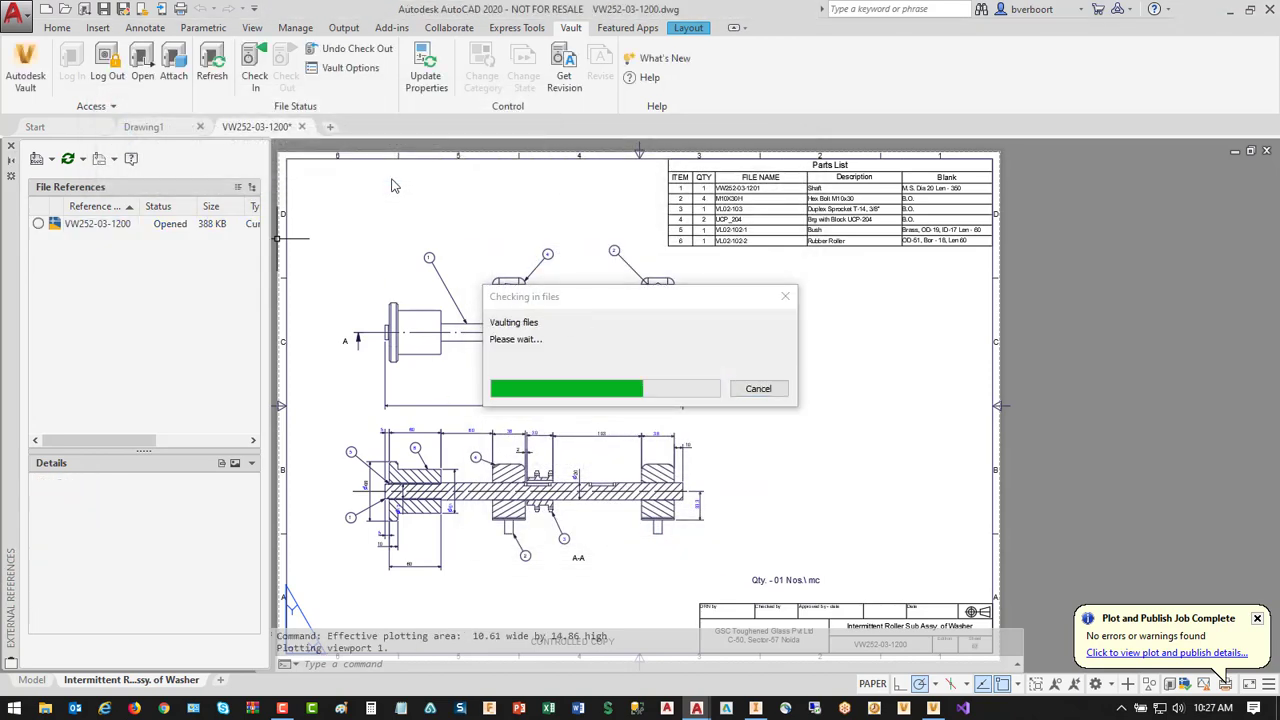
pyautogui.click(96, 225)
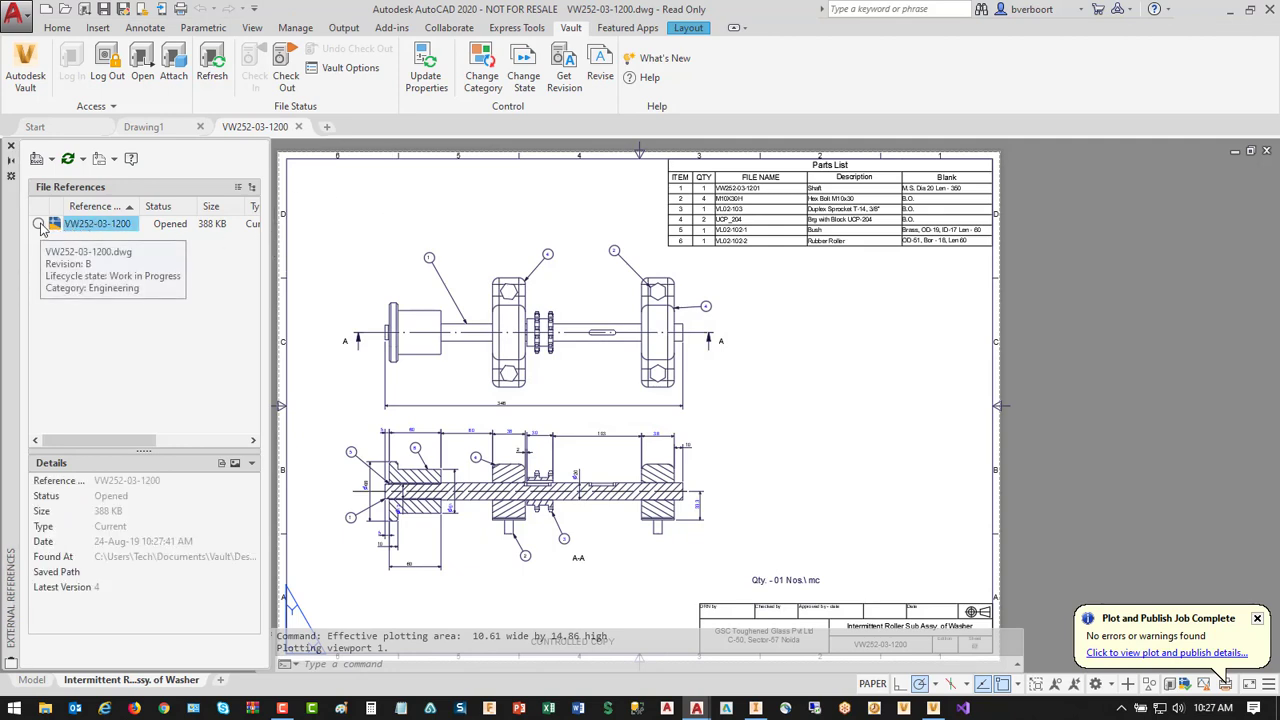
# - Change Revision B of VW252-03-1200 to the Released state
pyautogui.rightClick(107, 226)
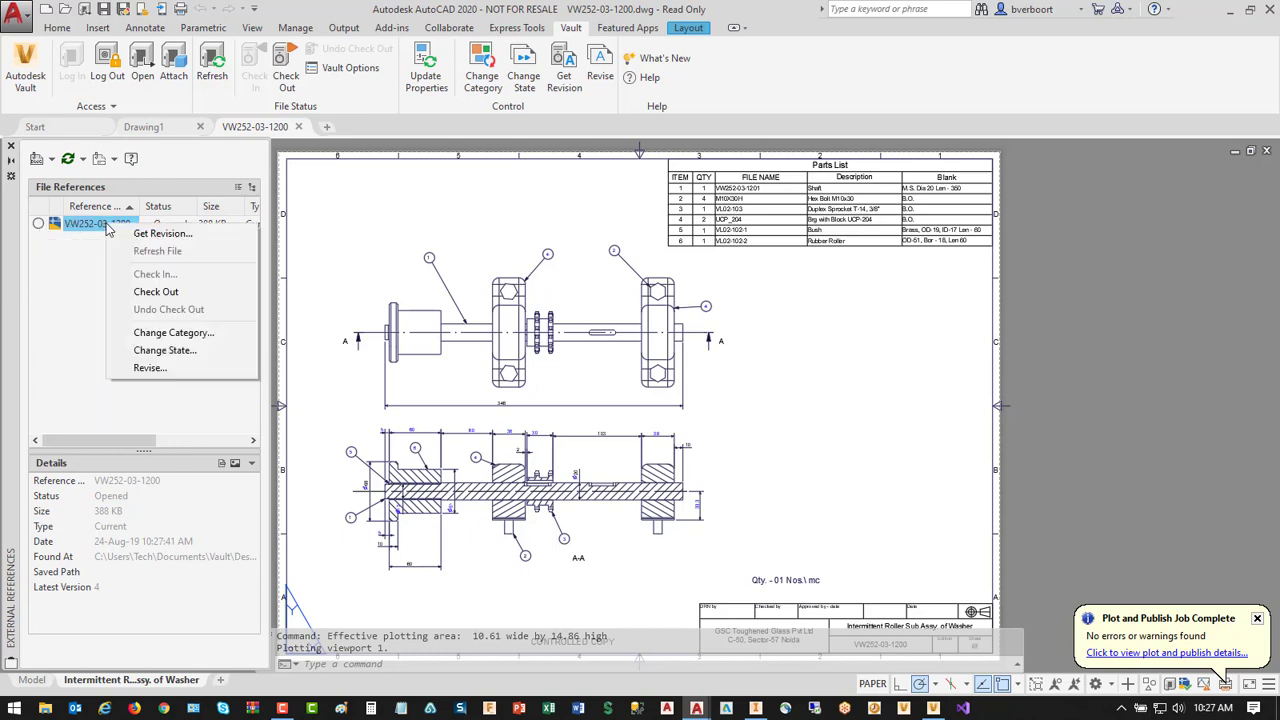
pyautogui.click(147, 351)
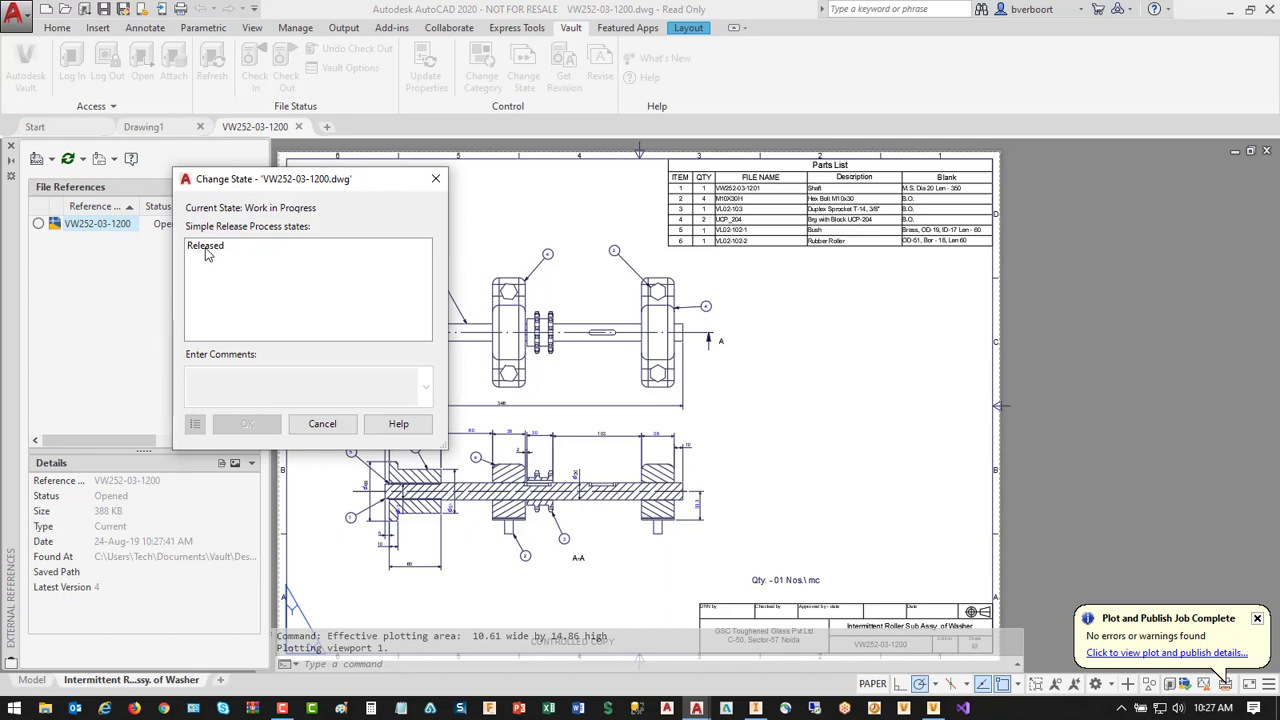
pyautogui.click(208, 247)
pyautogui.click(241, 425)
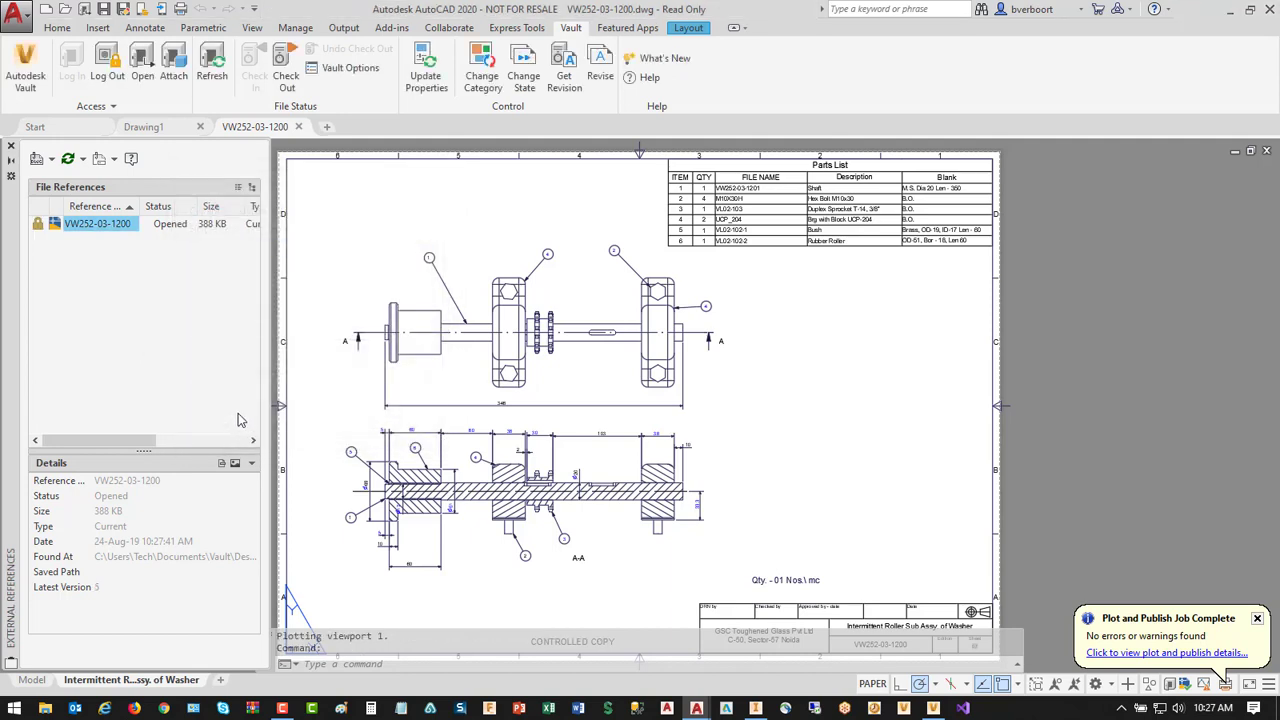
# - Show the vault context menu for the released VW252-03-1200 in File References
pyautogui.rightClick(79, 223)
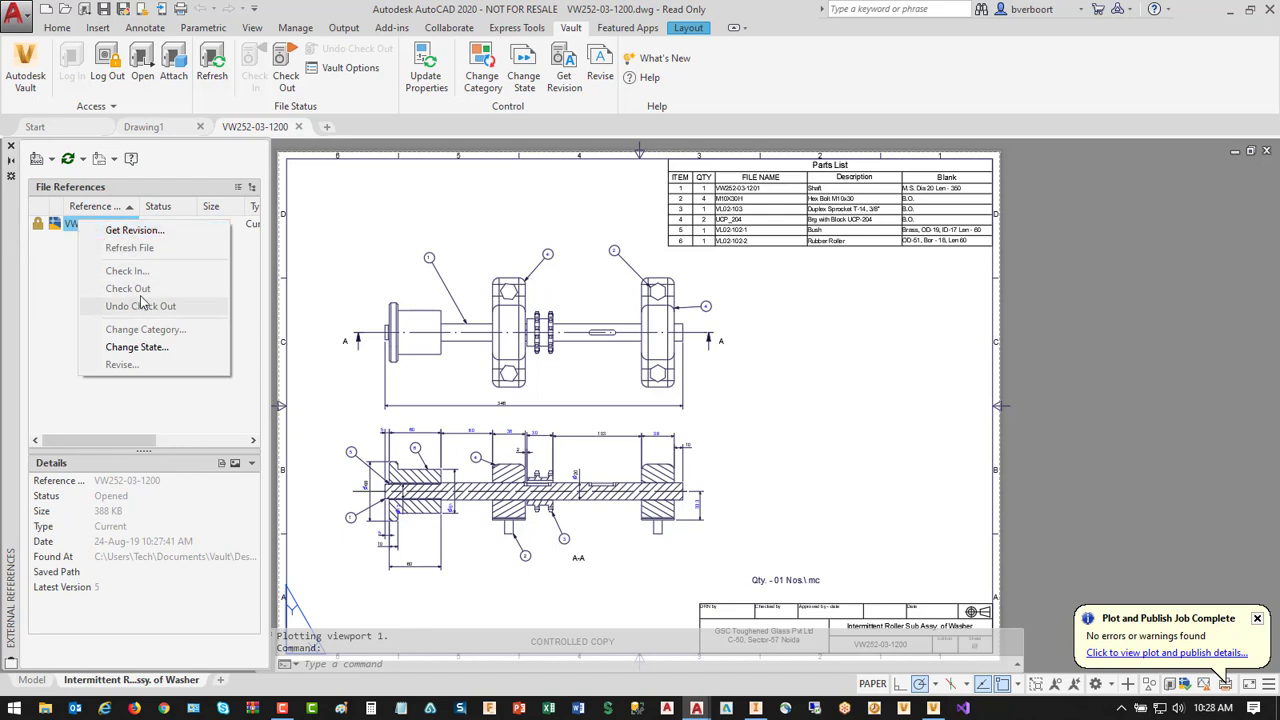